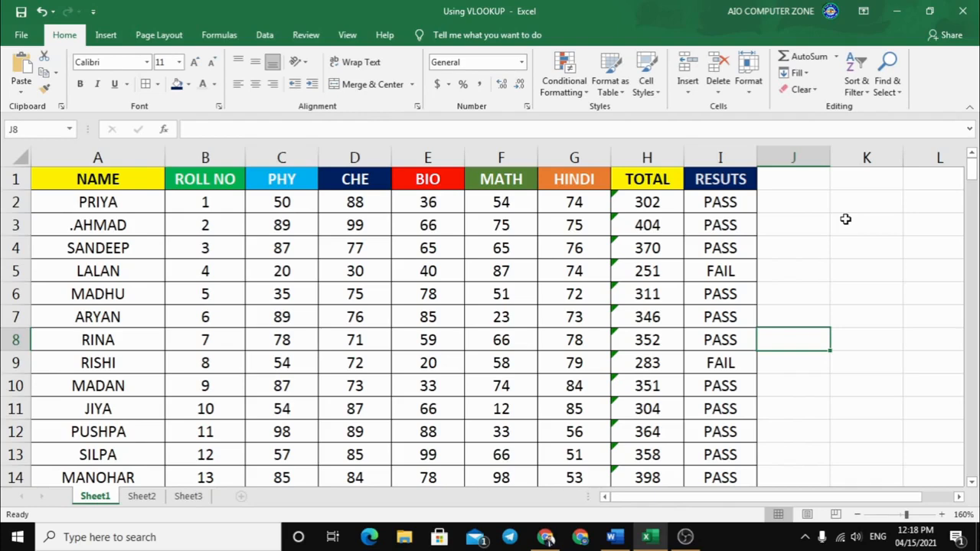
left_click(126, 207)
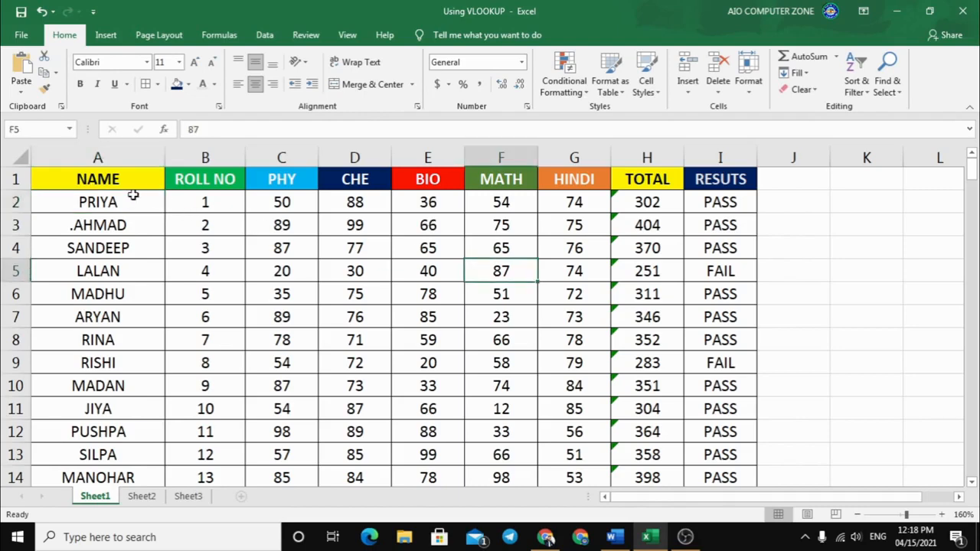
left_click_drag(133, 196, 525, 383)
left_click(636, 359)
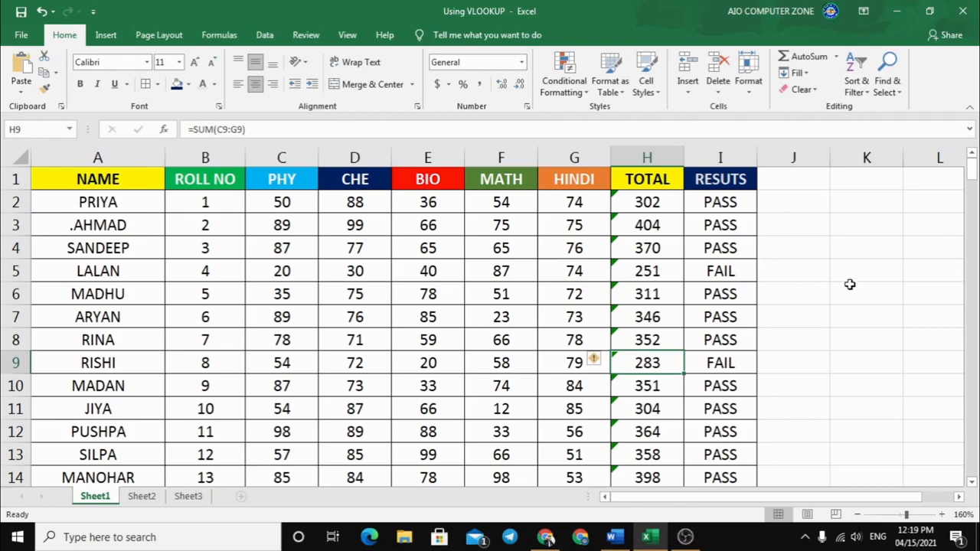
left_click(789, 244)
type("VLOO")
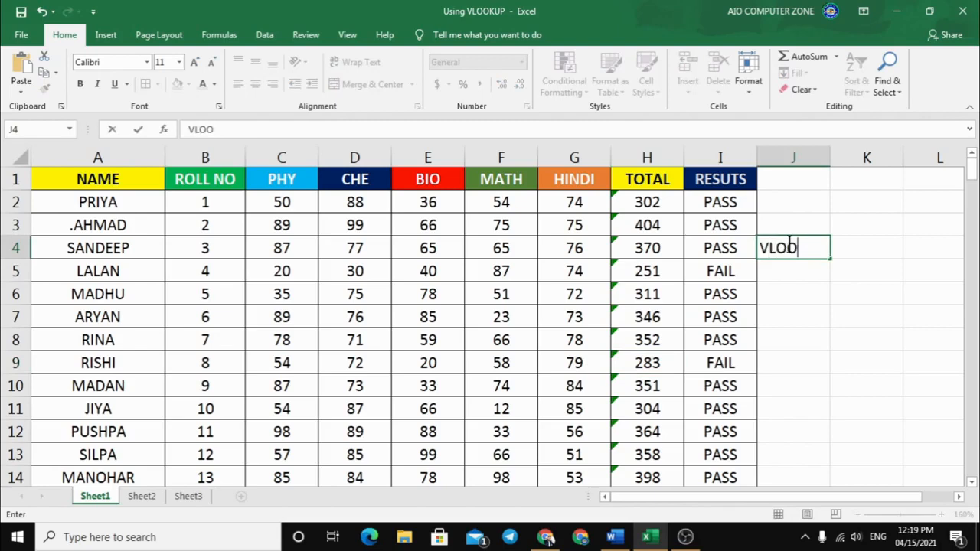
type("KUP")
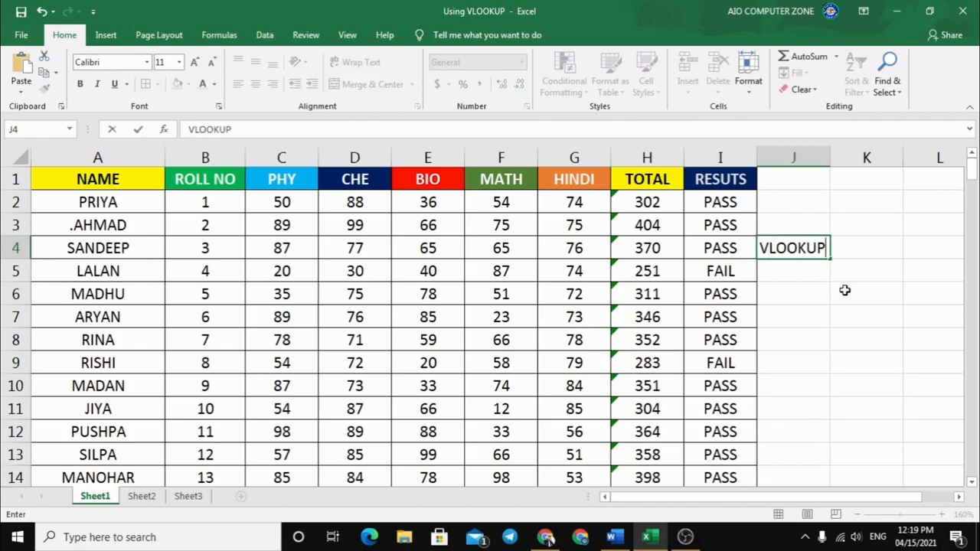
key("BackSpace")
key("BackSpace")
key("BackSpace")
key("BackSpace")
key("BackSpace")
key("BackSpace")
key("BackSpace")
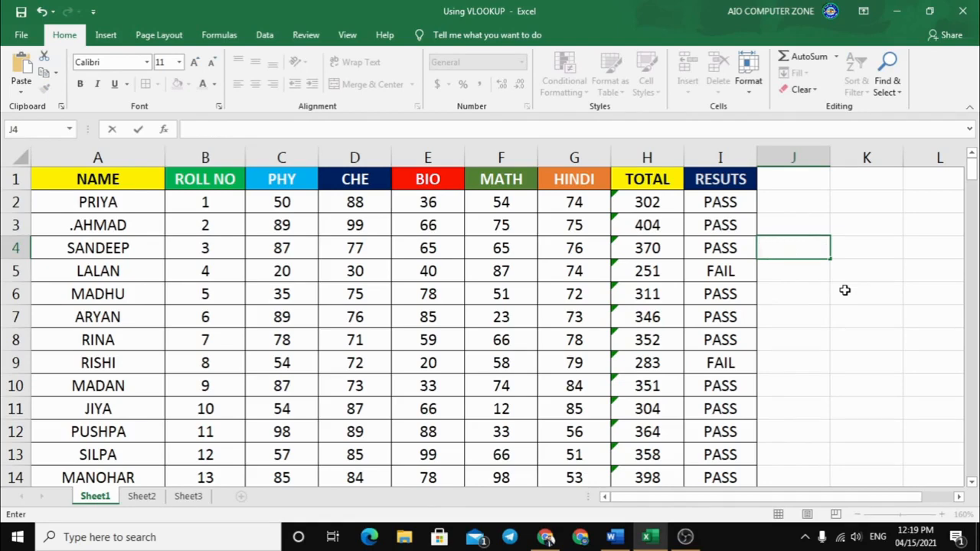
left_click(844, 290)
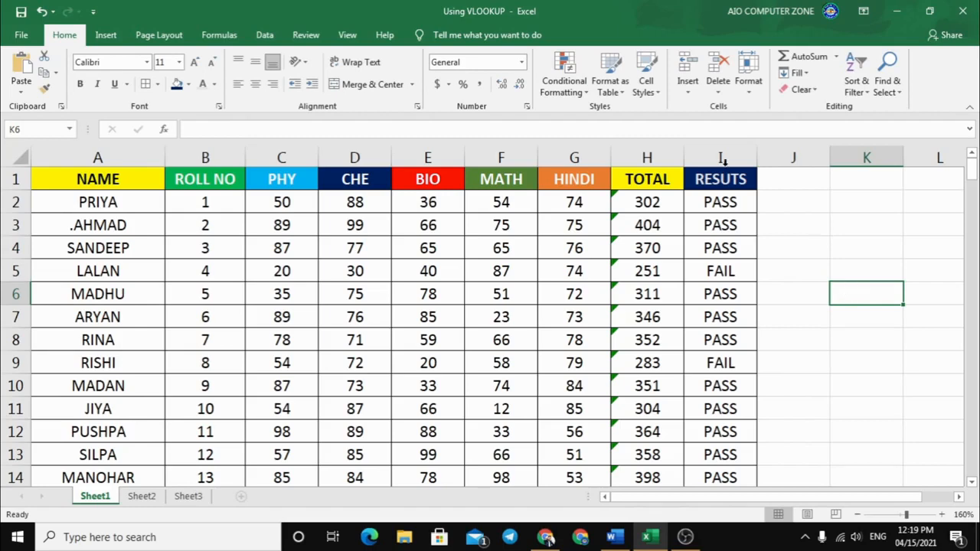
- Examine the marks table's column headings from NAME to BIO, the student names and the empty area beside the table
left_click_drag(135, 173, 125, 406)
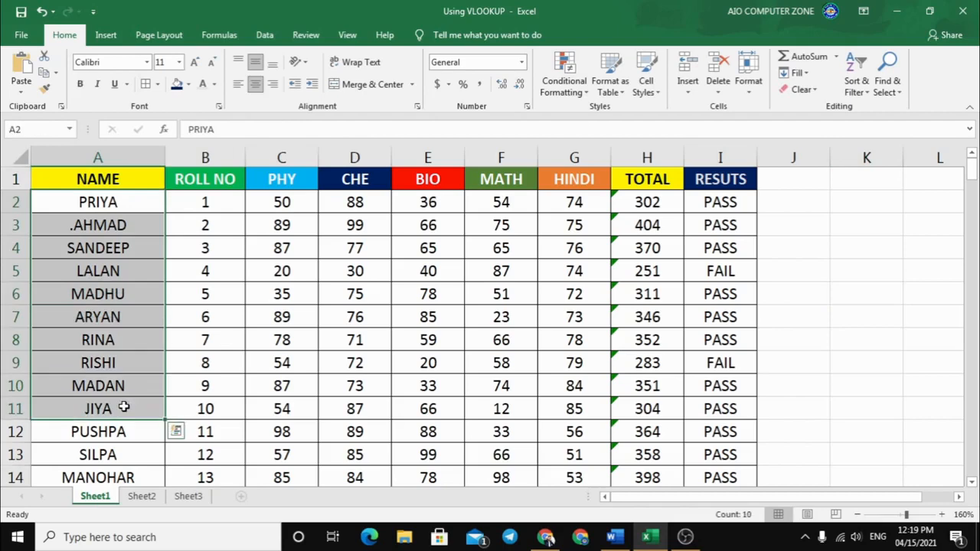
left_click(214, 179)
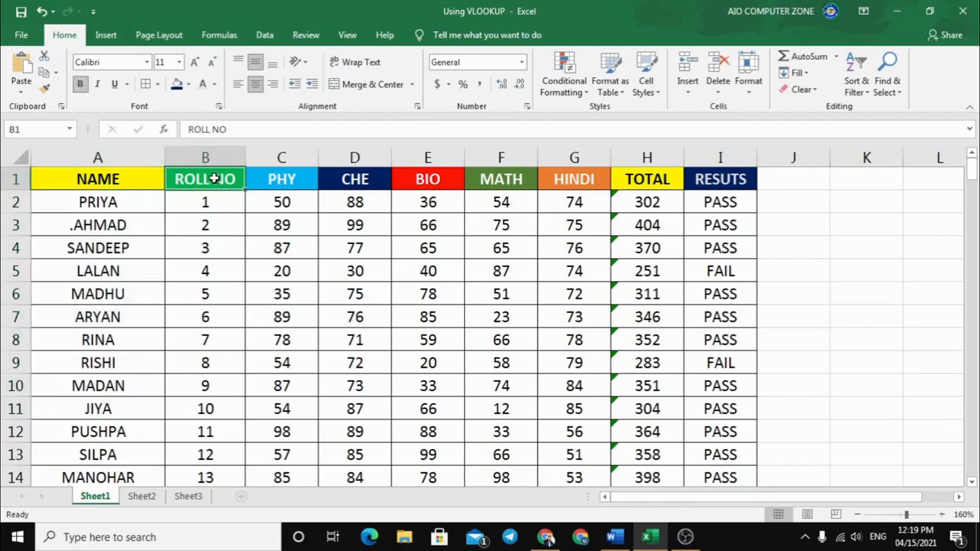
left_click(115, 200)
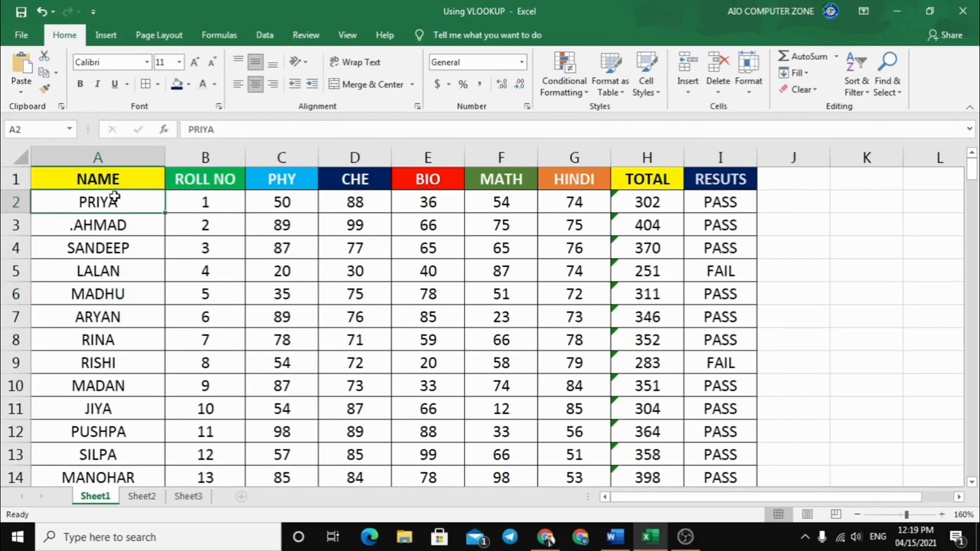
left_click(201, 184)
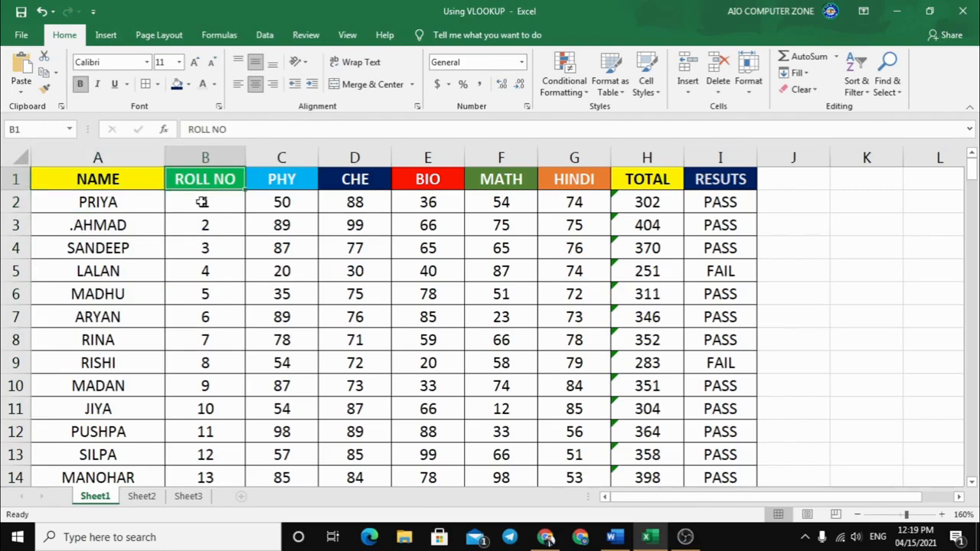
left_click(292, 175)
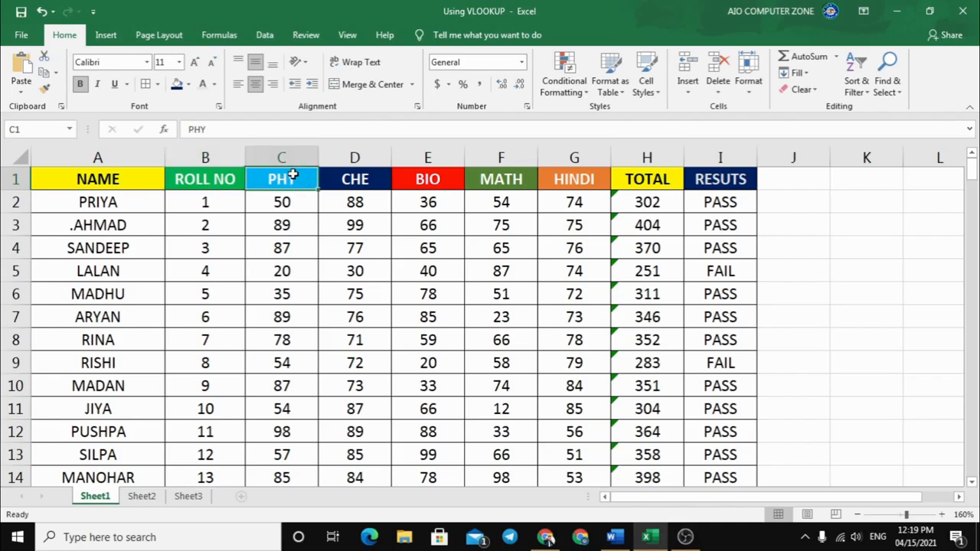
left_click(344, 178)
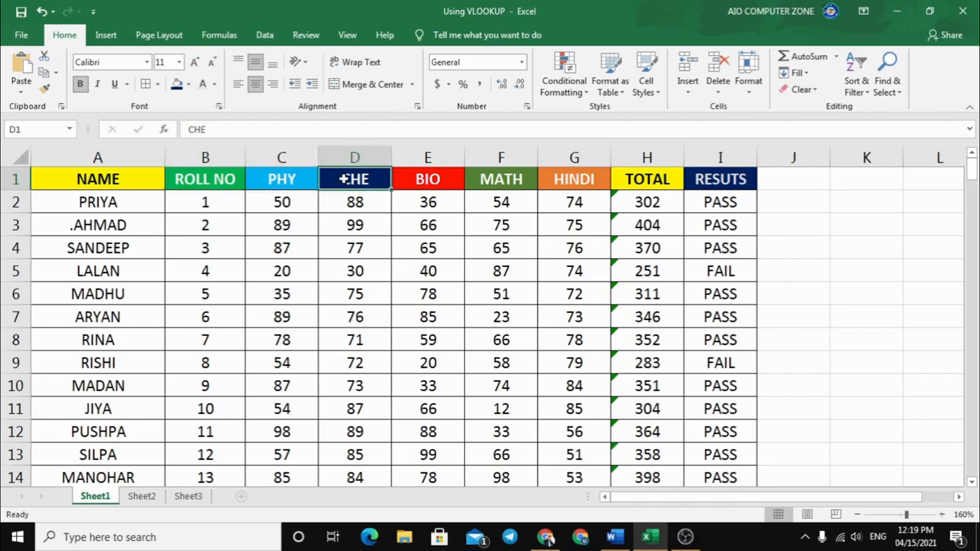
left_click(433, 178)
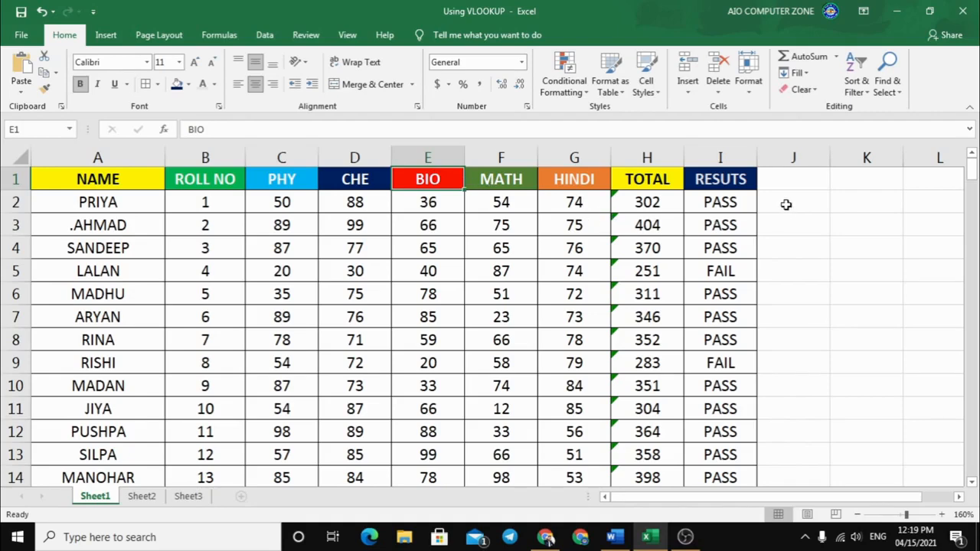
left_click_drag(786, 204, 925, 252)
left_click(833, 282)
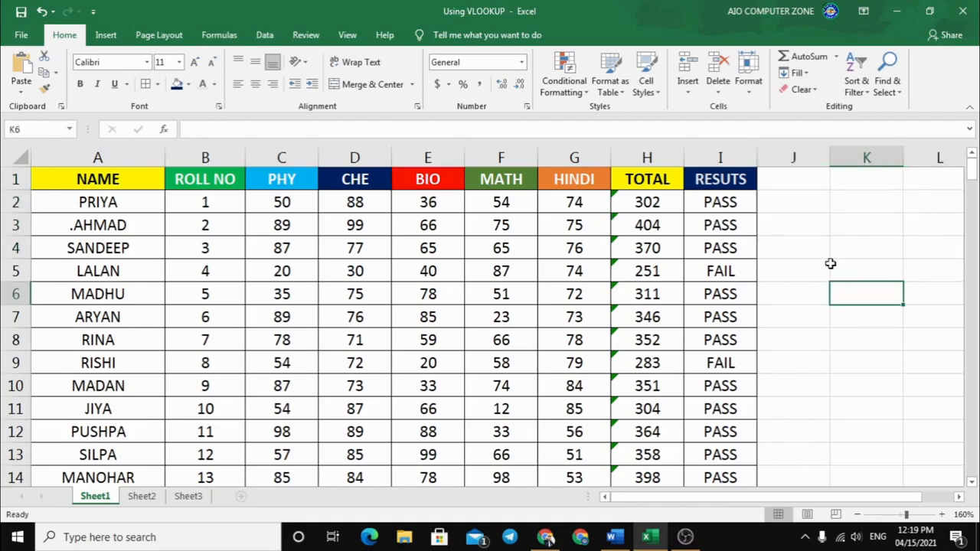
left_click(798, 217)
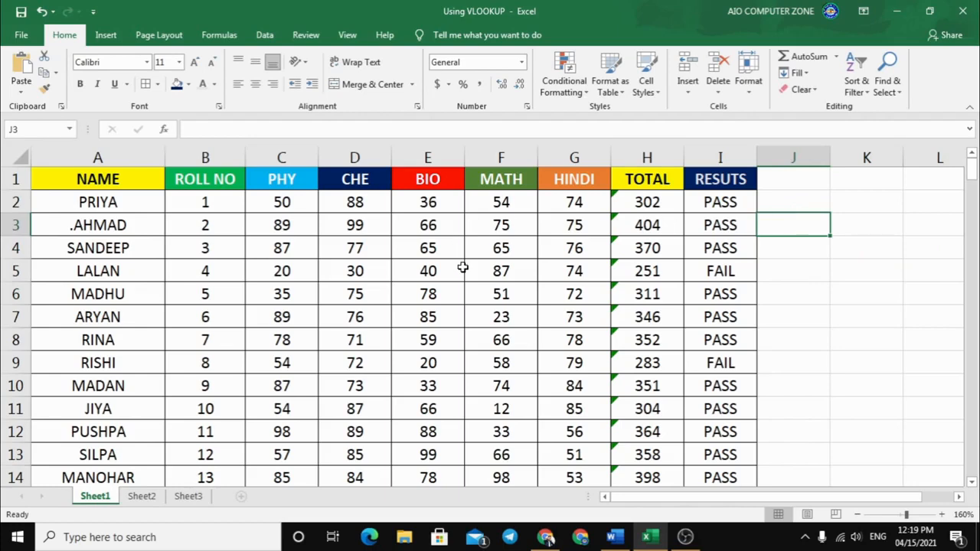
- Examine the student records on Sheet1, checking the first student's name, BIO mark and TOTAL, then the subject and result columns
scroll(459, 276, "down", 3)
scroll(451, 290, "up", 3)
left_click(103, 202)
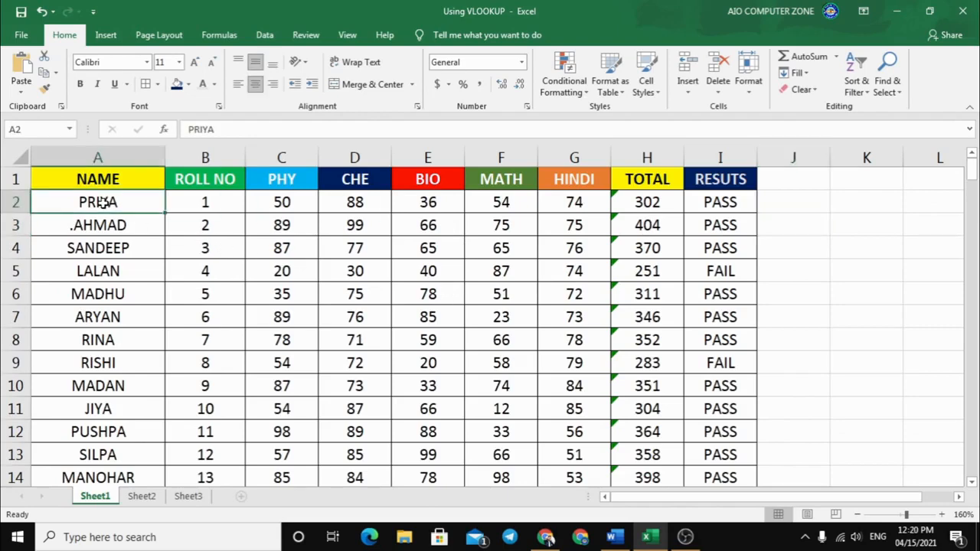
left_click(435, 204)
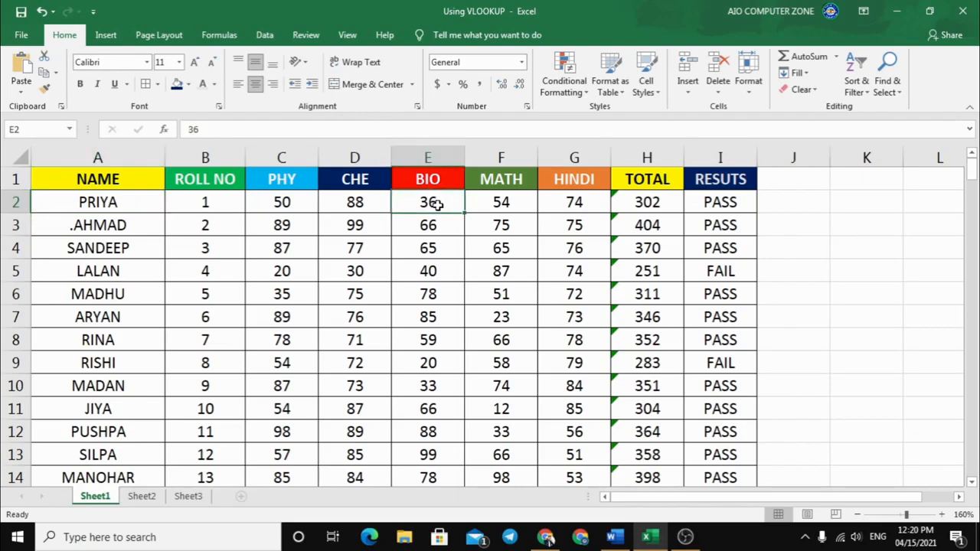
left_click(99, 201)
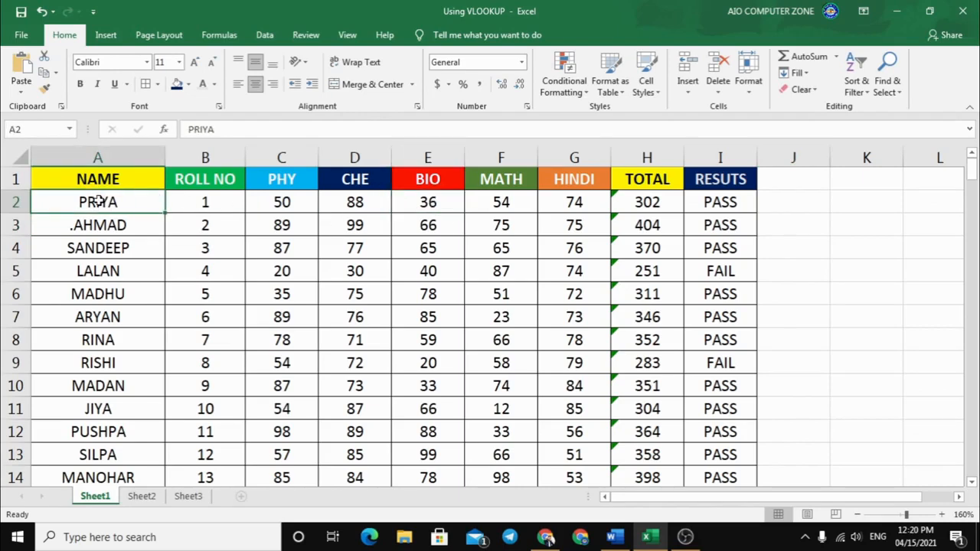
left_click(647, 205)
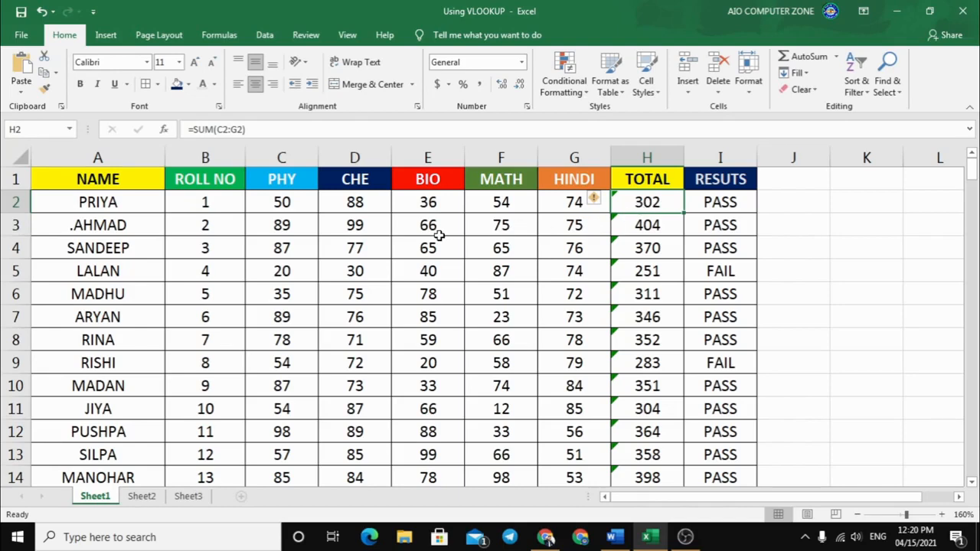
scroll(438, 236, "down", 3)
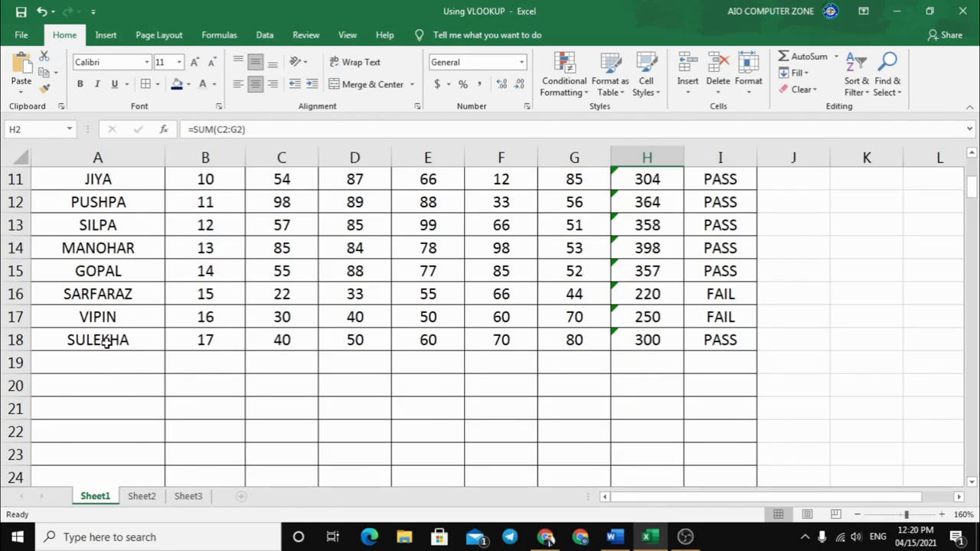
scroll(107, 342, "up", 2)
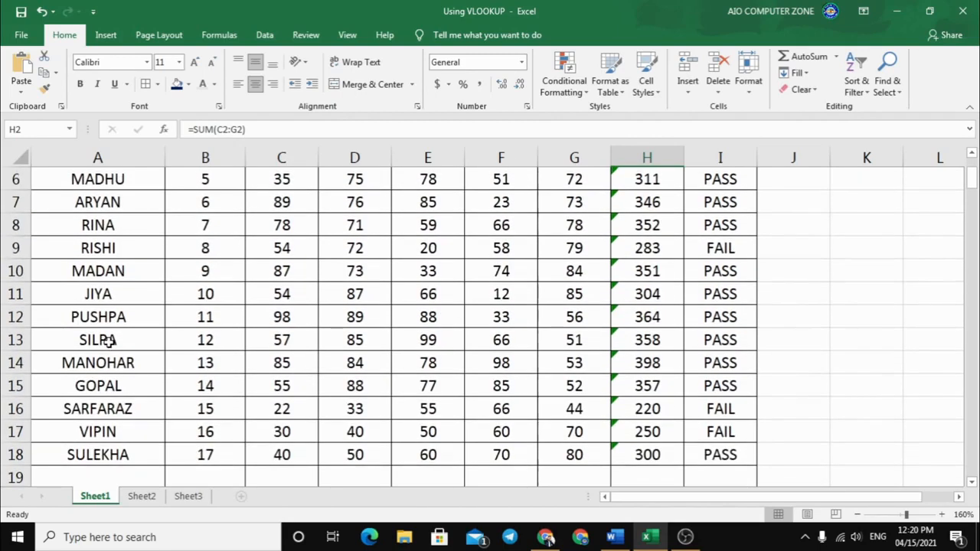
scroll(107, 342, "up", 2)
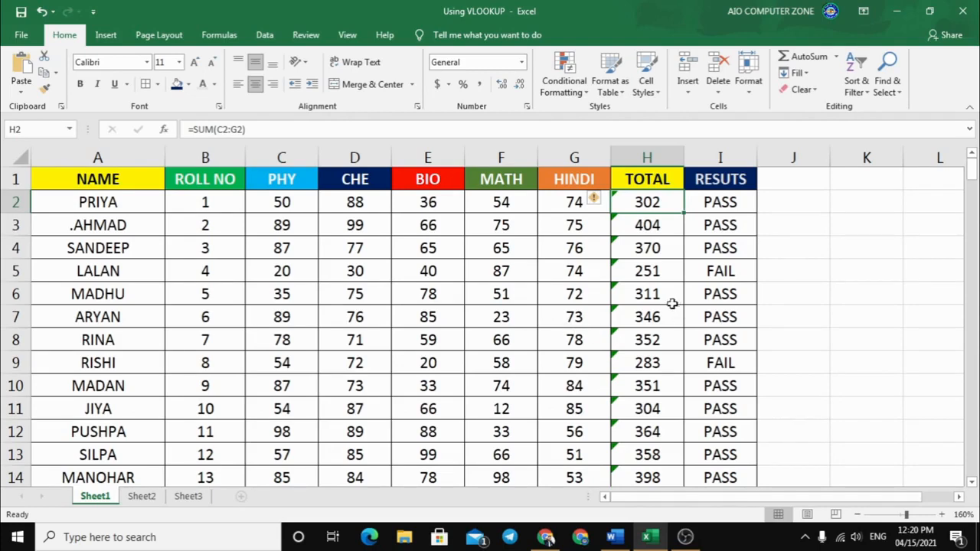
left_click_drag(376, 182, 731, 330)
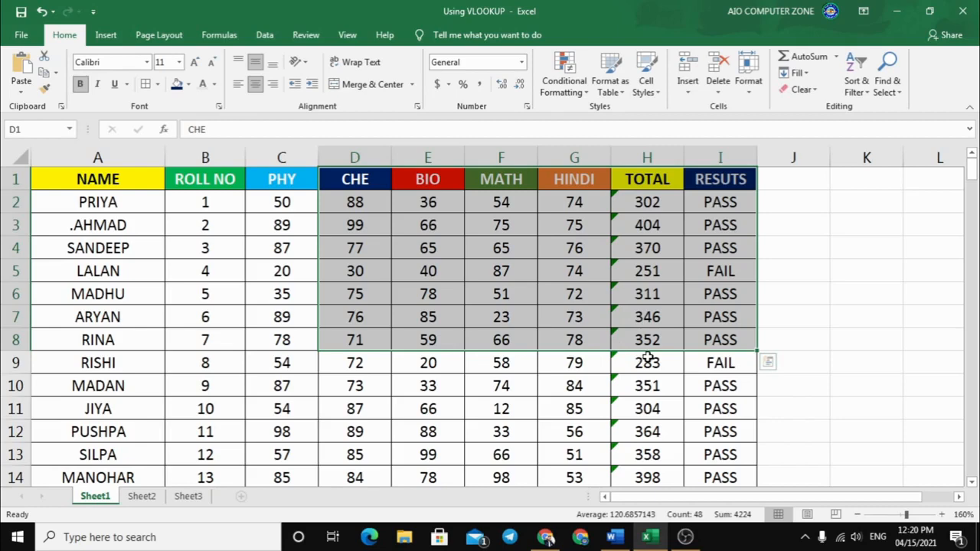
left_click(835, 258)
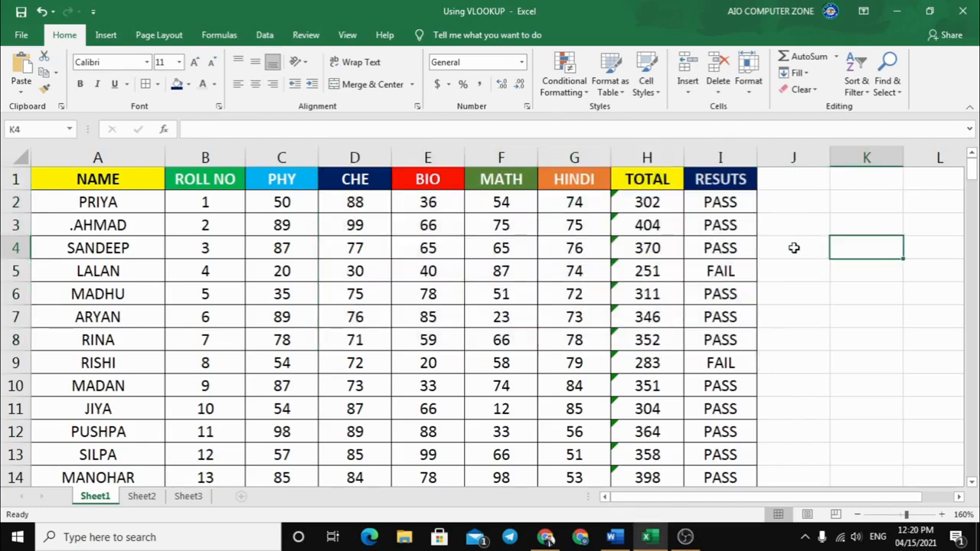
left_click(140, 200)
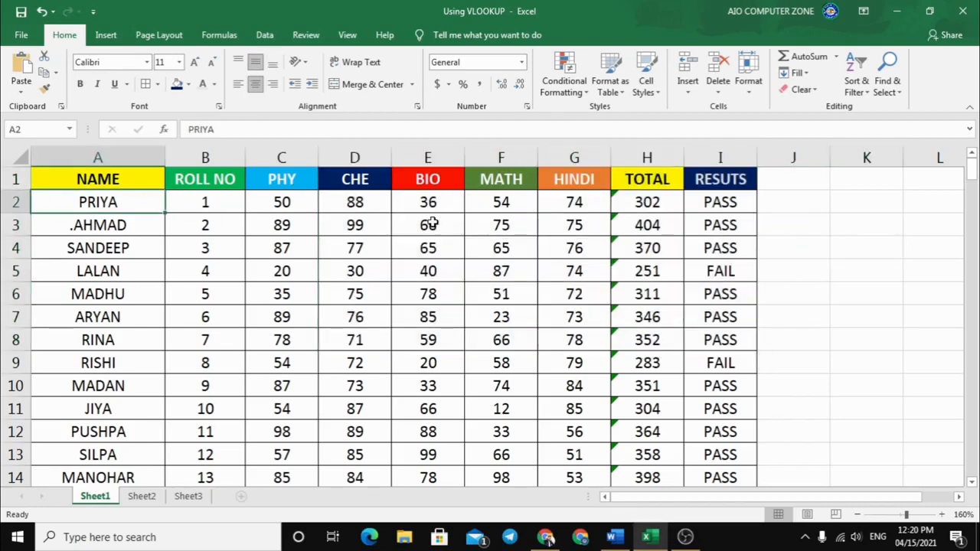
left_click(801, 231)
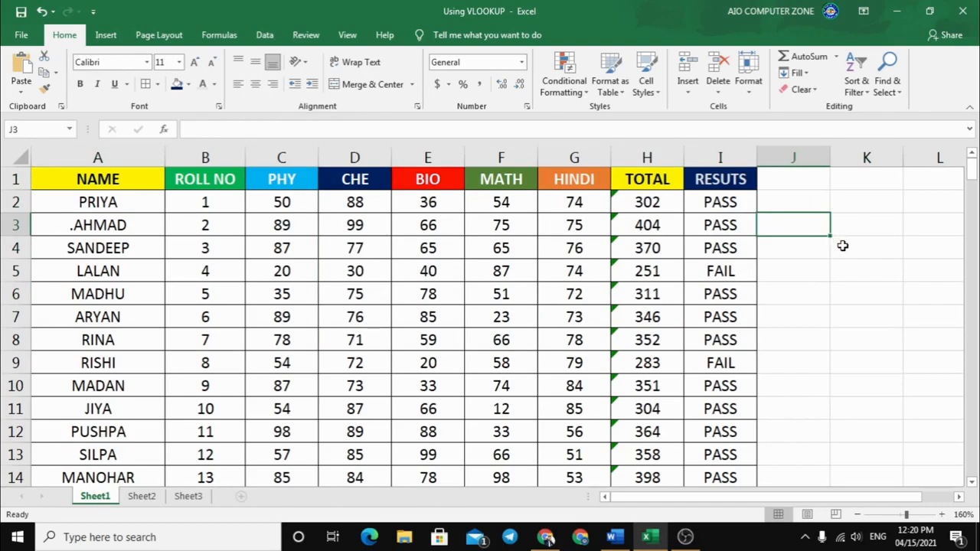
- Review the full length of the Sheet1 marks table, including the blank bordered rows below the last student record
scroll(702, 242, "down", 5)
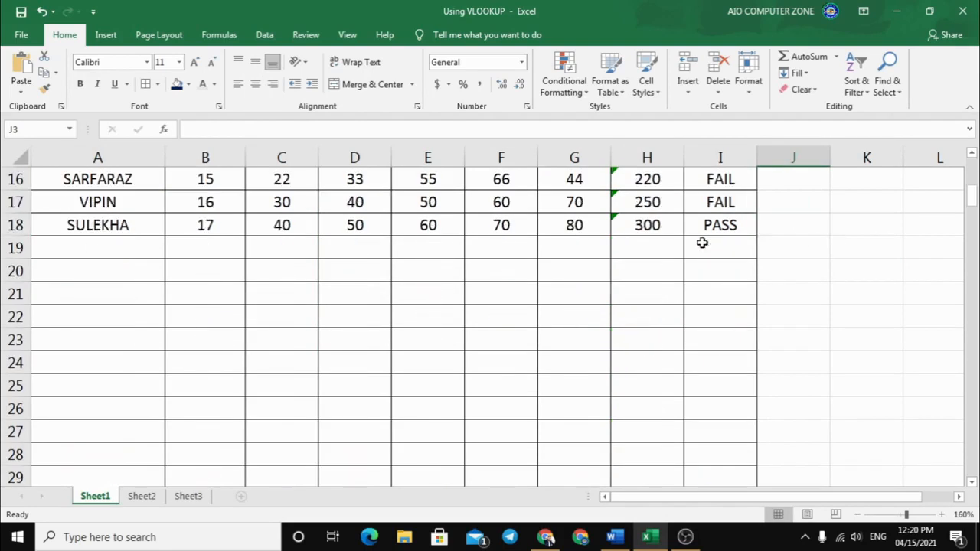
scroll(215, 276, "down", 4)
scroll(214, 294, "up", 9)
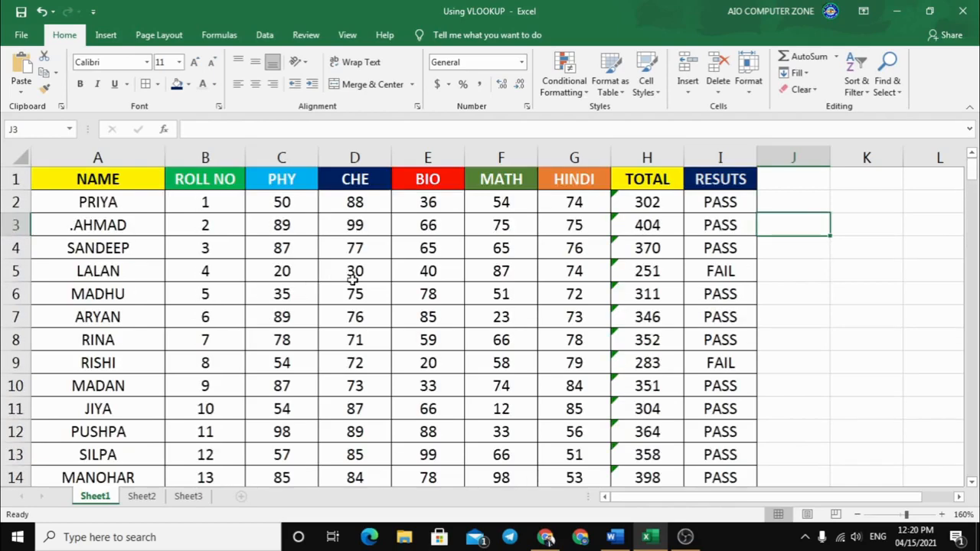
scroll(353, 279, "down", 18)
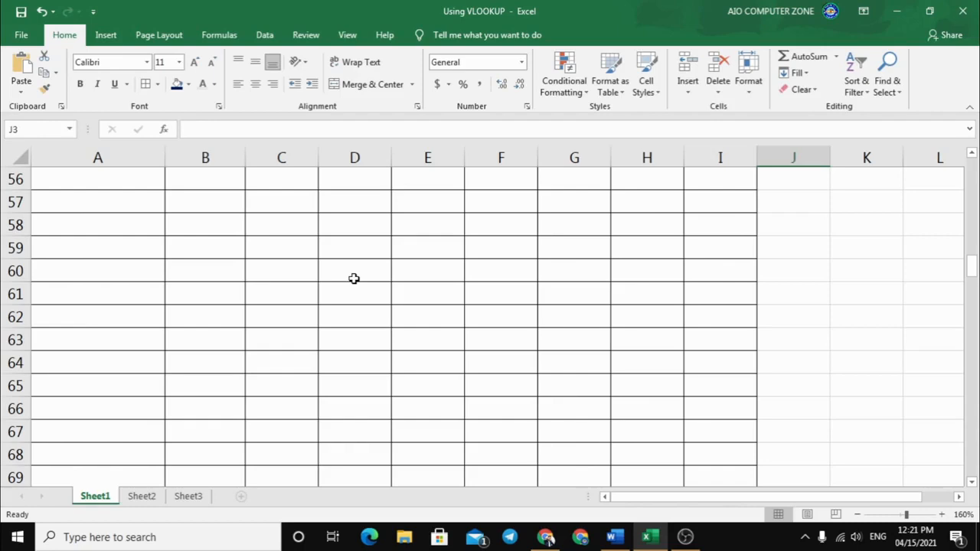
scroll(353, 278, "up", 18)
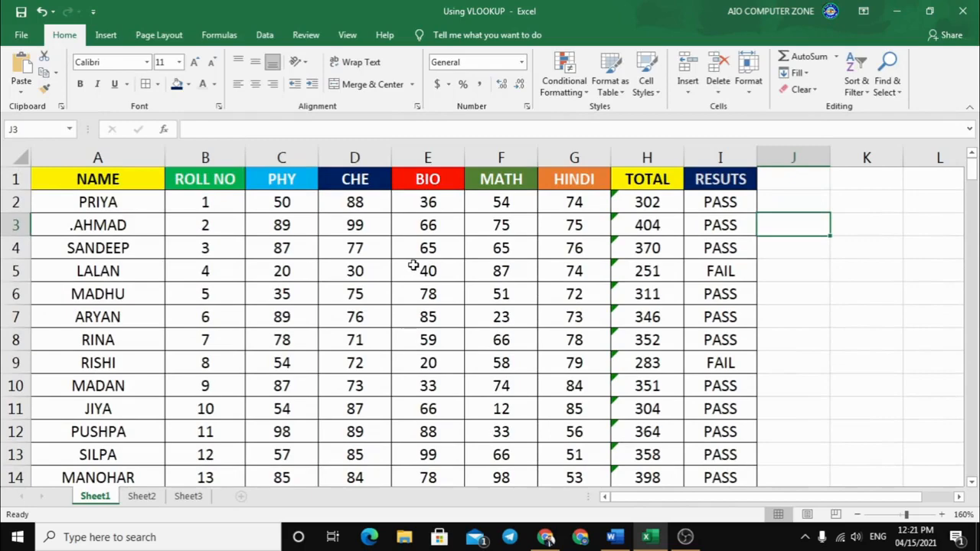
scroll(426, 255, "down", 2)
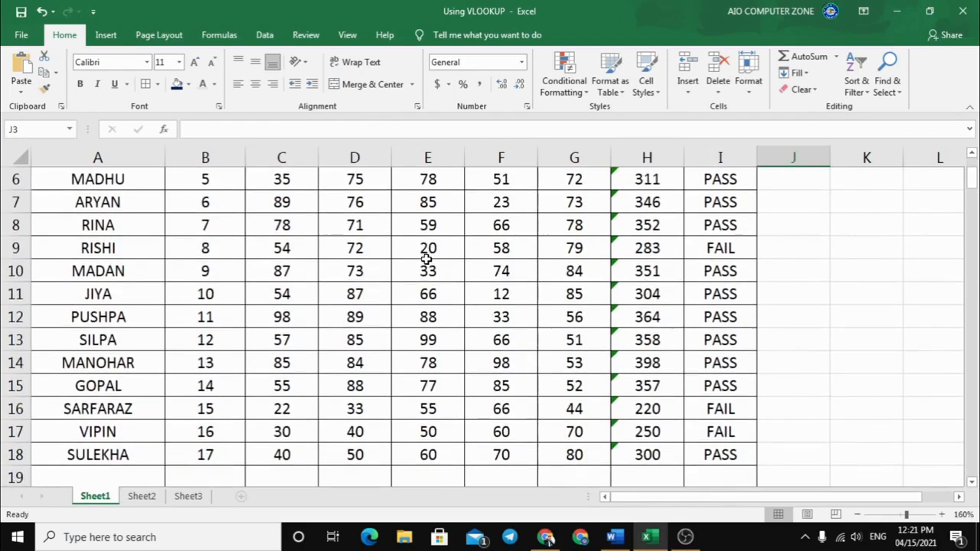
scroll(426, 255, "up", 2)
scroll(414, 208, "down", 5)
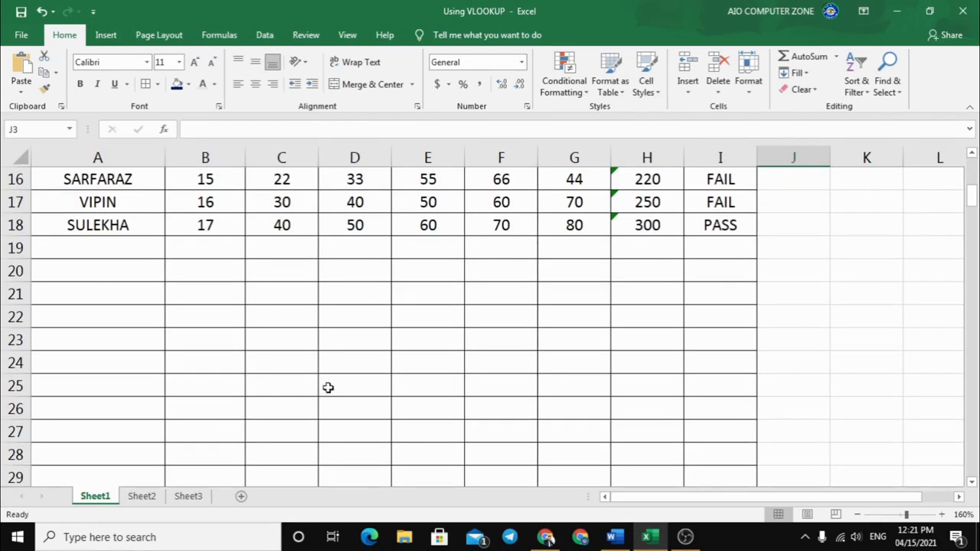
scroll(363, 367, "up", 3)
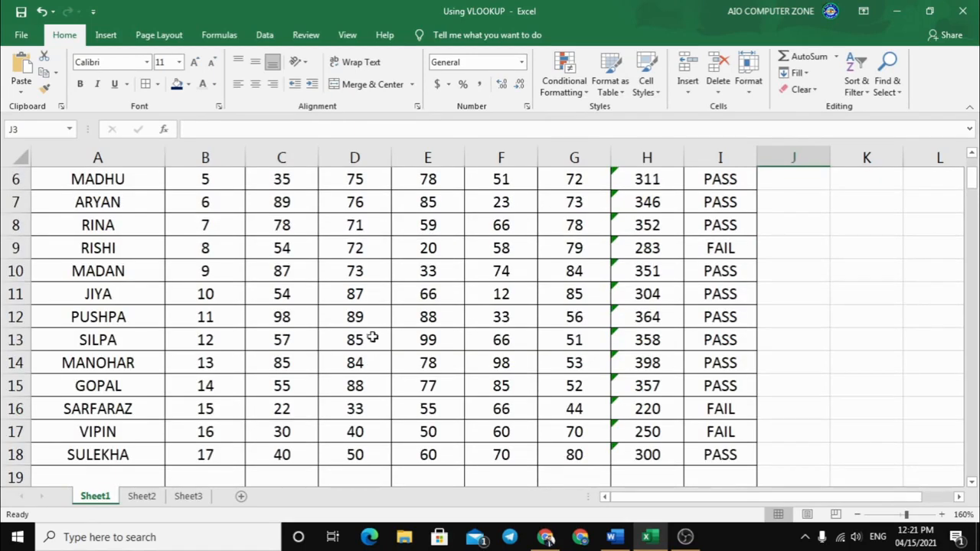
scroll(179, 225, "up", 2)
left_click_drag(139, 201, 469, 338)
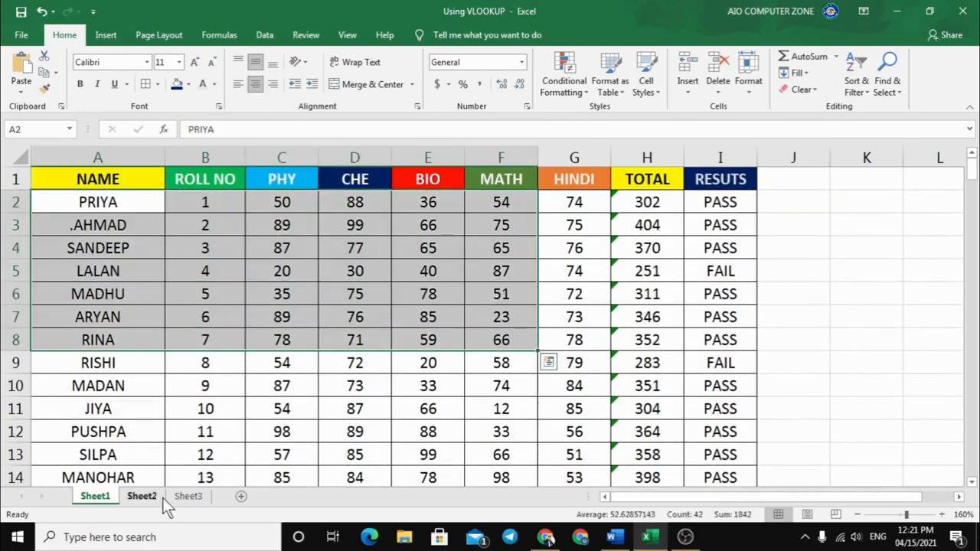
- Open Sheet2 of the workbook
left_click(142, 496)
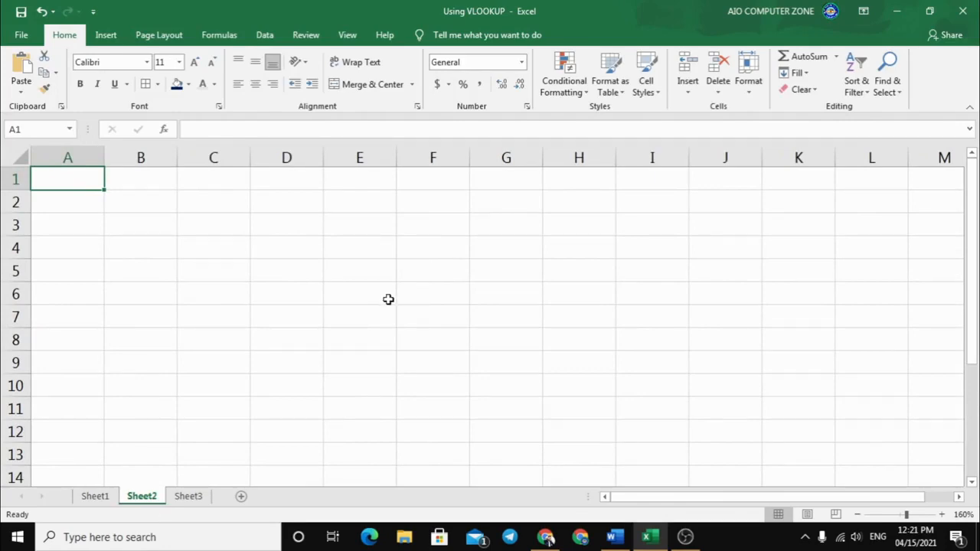
- Return from the empty Sheet2 to the marks table on Sheet1
left_click(96, 497)
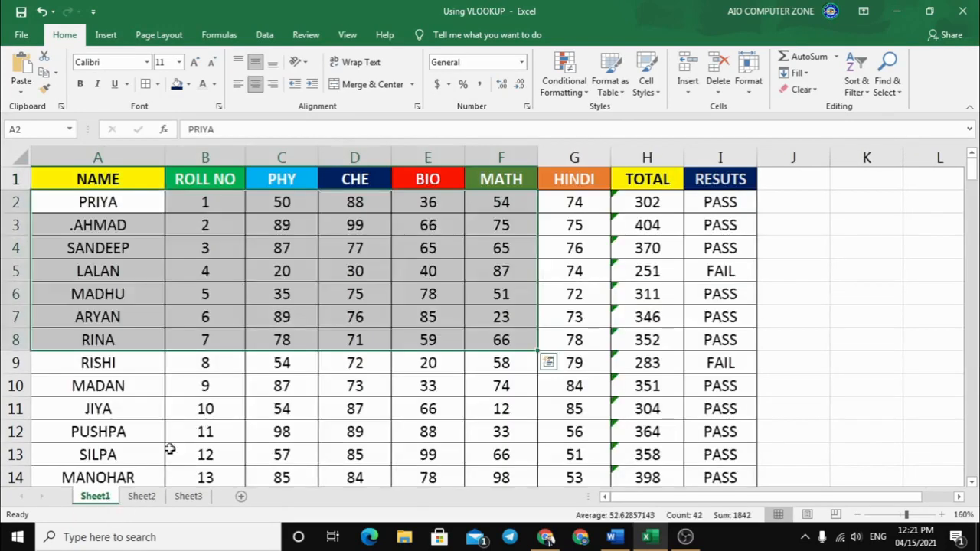
left_click(685, 339)
left_click(144, 497)
left_click(408, 261)
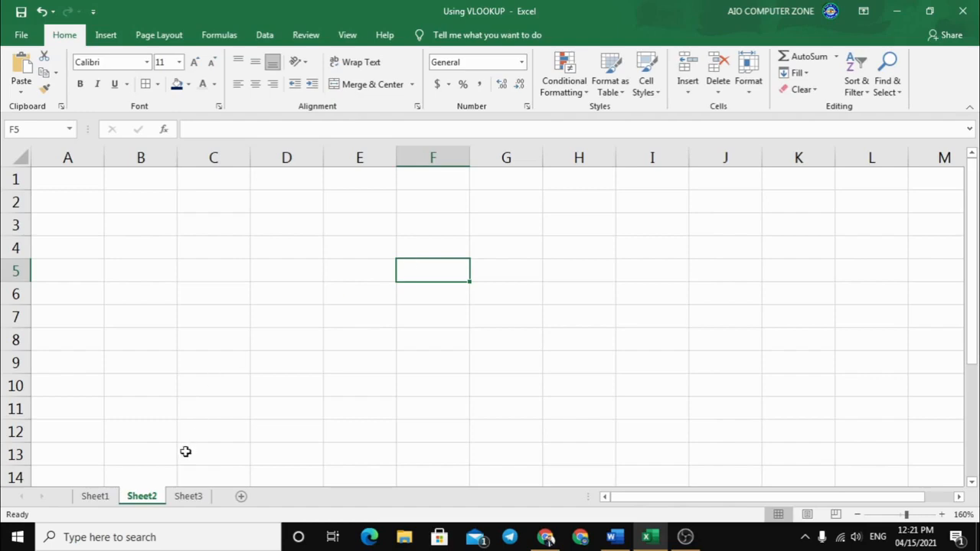
left_click(96, 498)
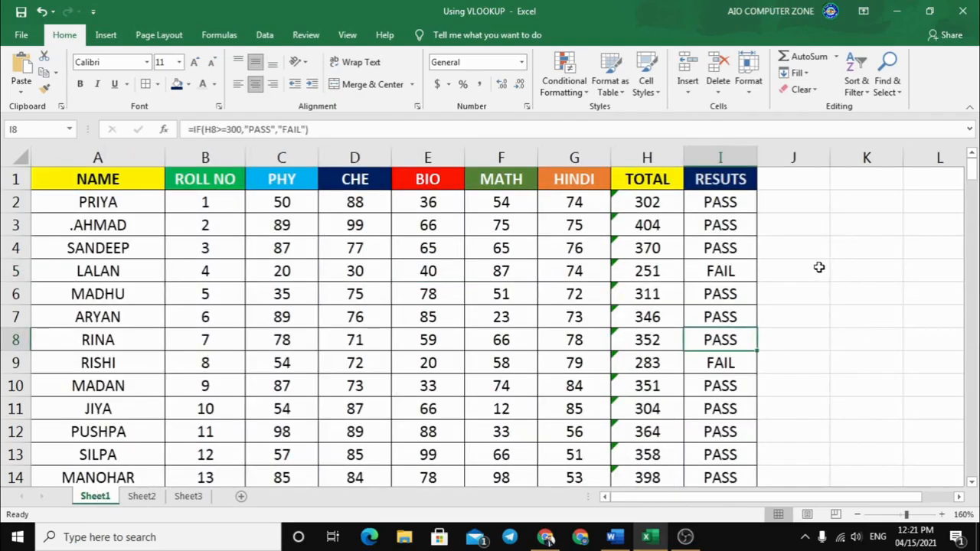
left_click(804, 223)
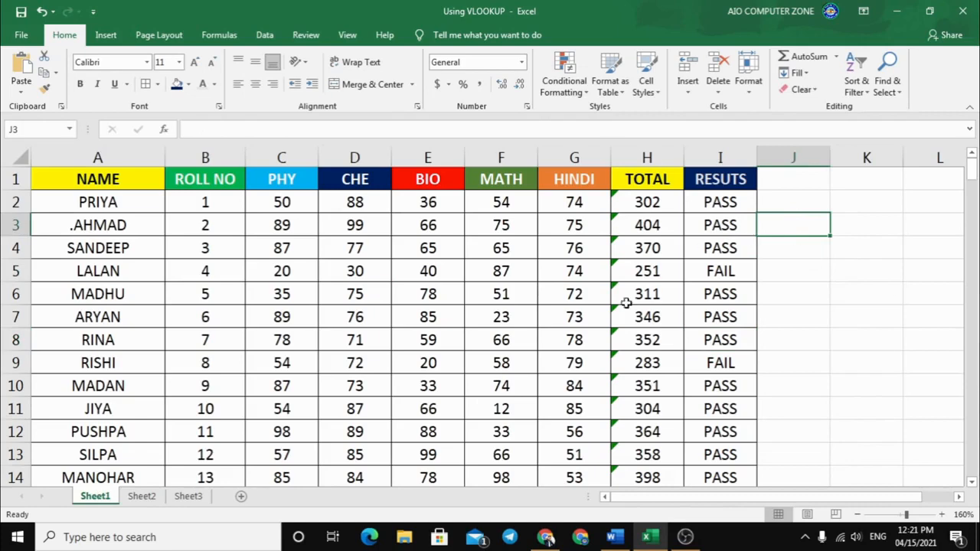
left_click(813, 266)
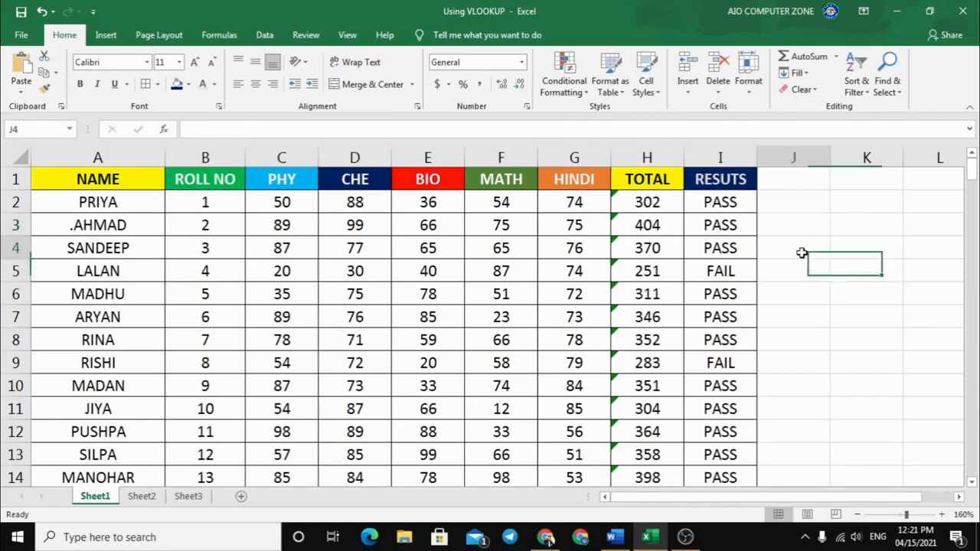
left_click(803, 252)
type("NAME")
key("Tab")
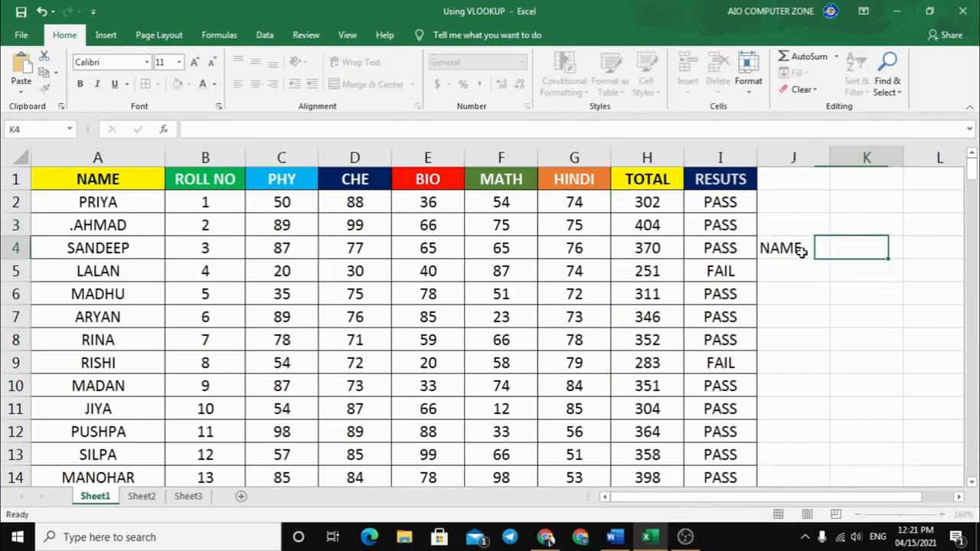
left_click(800, 252)
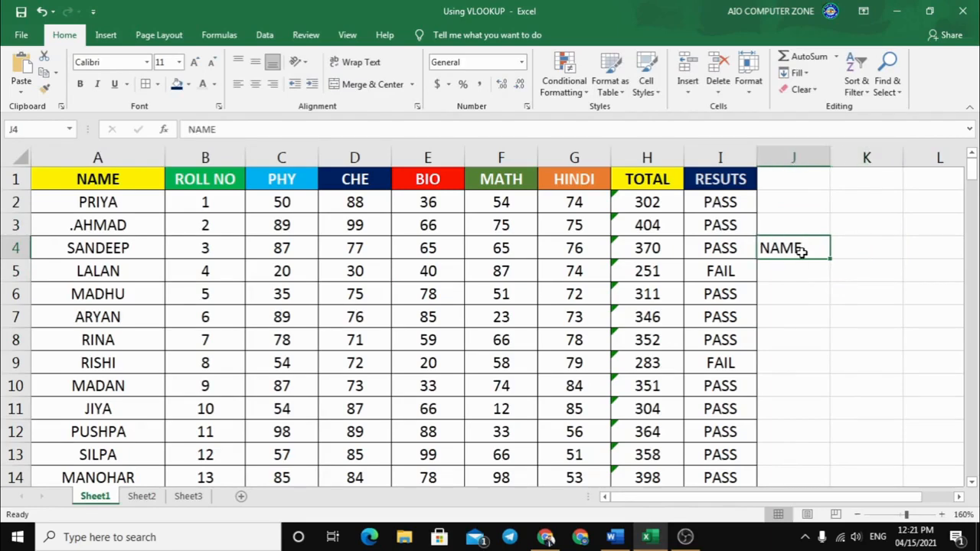
key("Delete")
left_click(849, 293)
- Copy the marks table's header row A1:I1 and paste it beside the table, starting at K2
left_click(125, 185)
left_click_drag(125, 185, 718, 185)
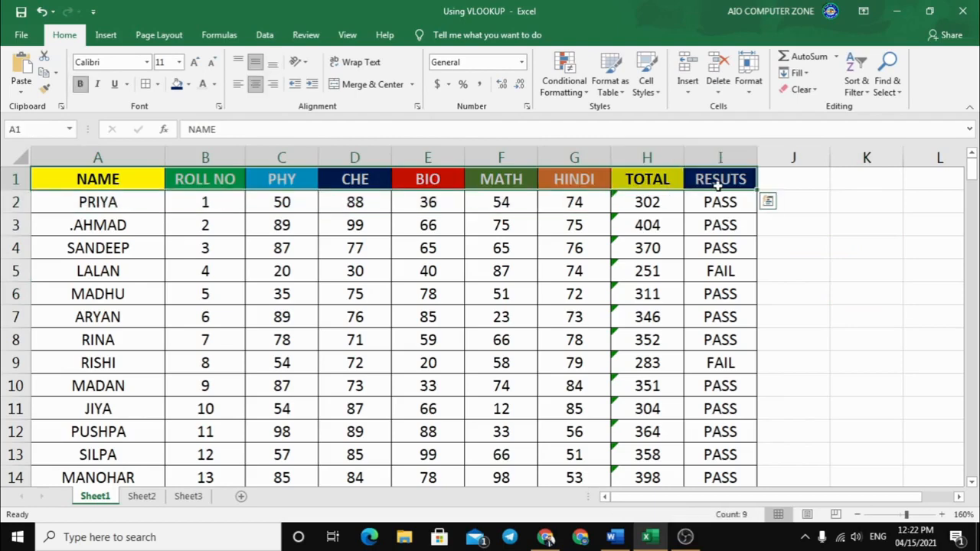
key("ctrl+c")
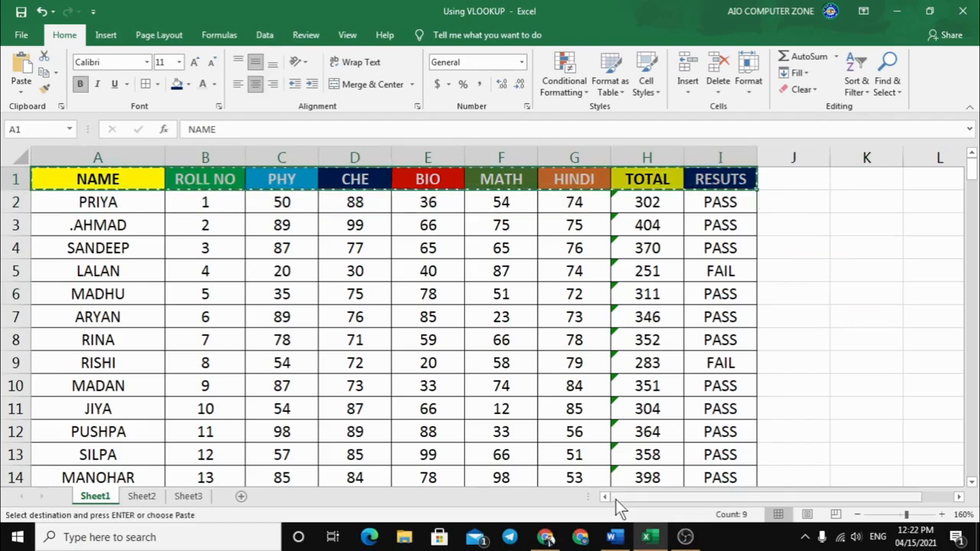
left_click_drag(616, 499, 692, 494)
left_click(717, 208)
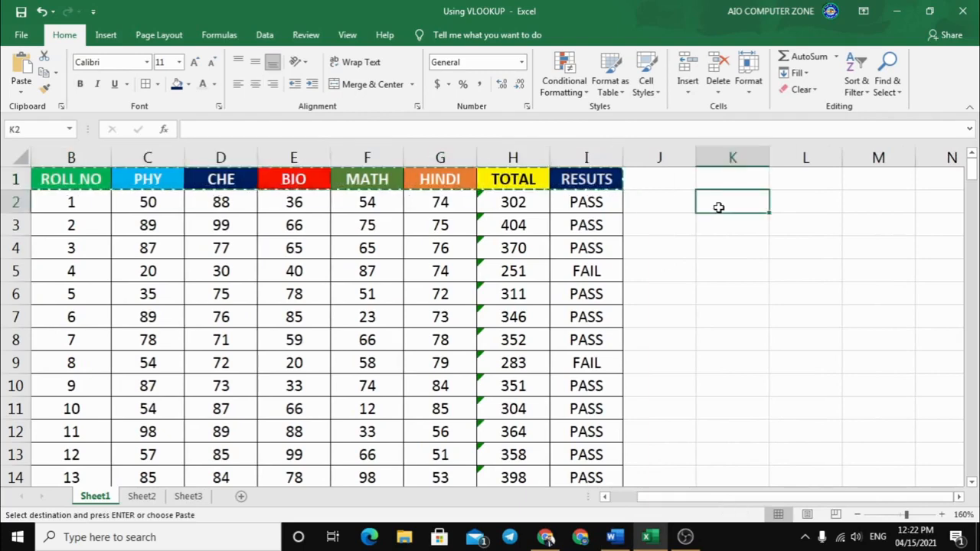
key("ctrl+v")
left_click(750, 269)
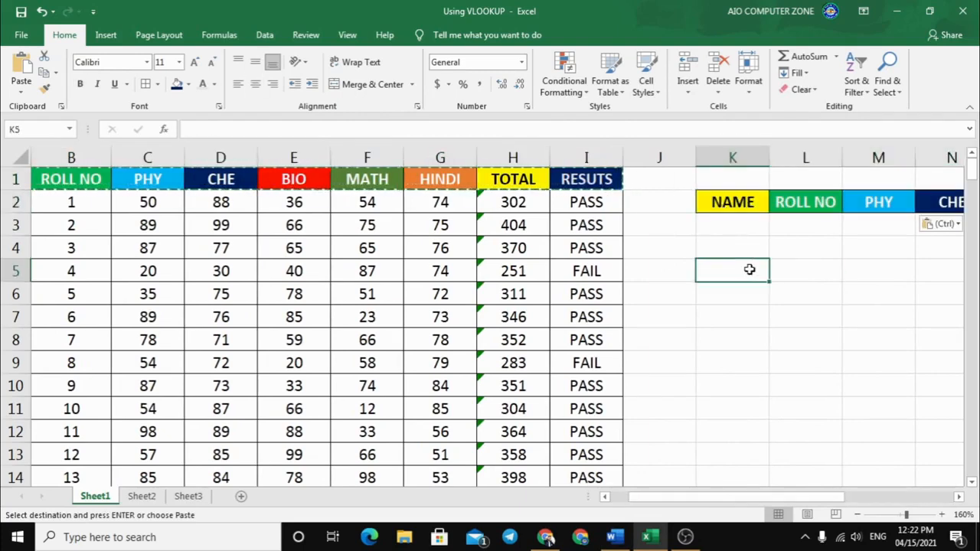
key("Escape")
- Enter the first listed student's name under the copied NAME heading in K3
left_click_drag(709, 497, 839, 509)
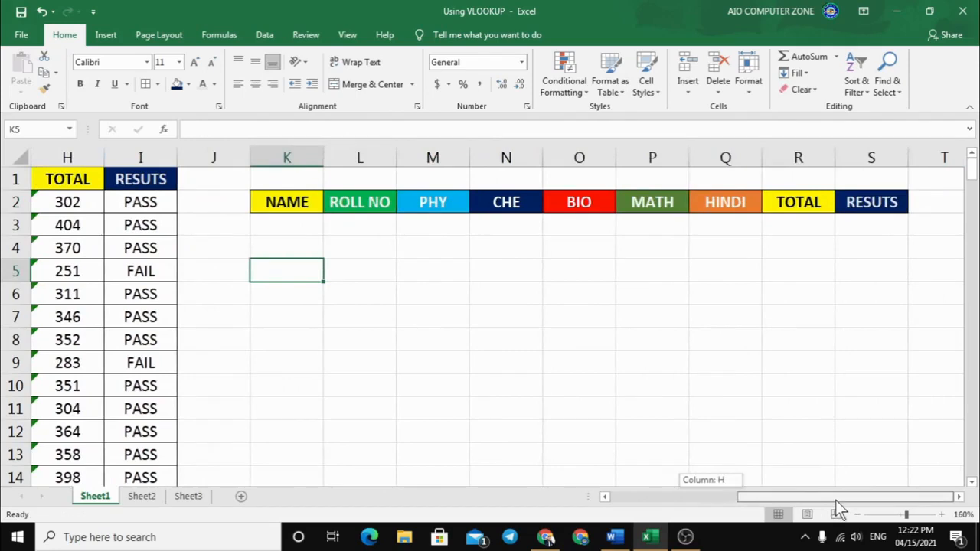
left_click(310, 224)
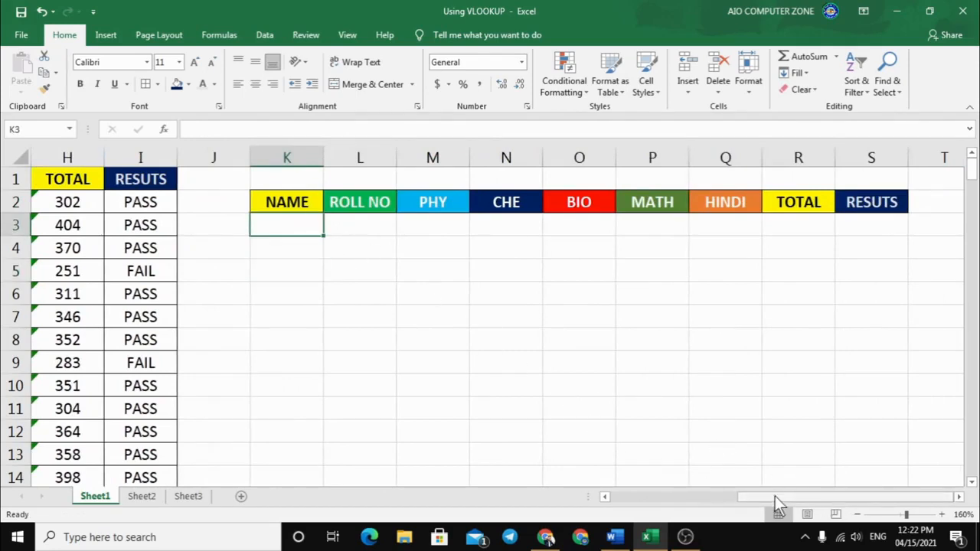
left_click_drag(775, 496, 663, 496)
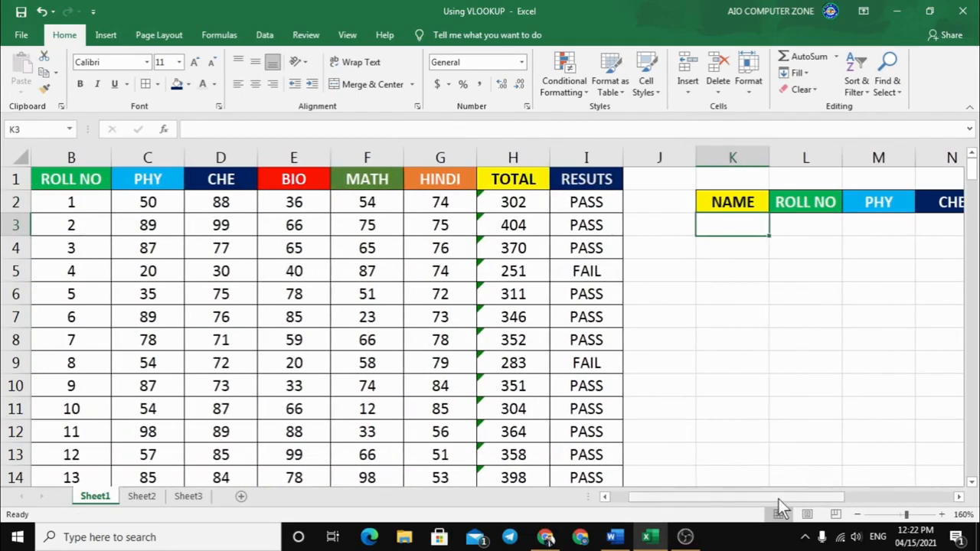
left_click_drag(777, 497, 726, 497)
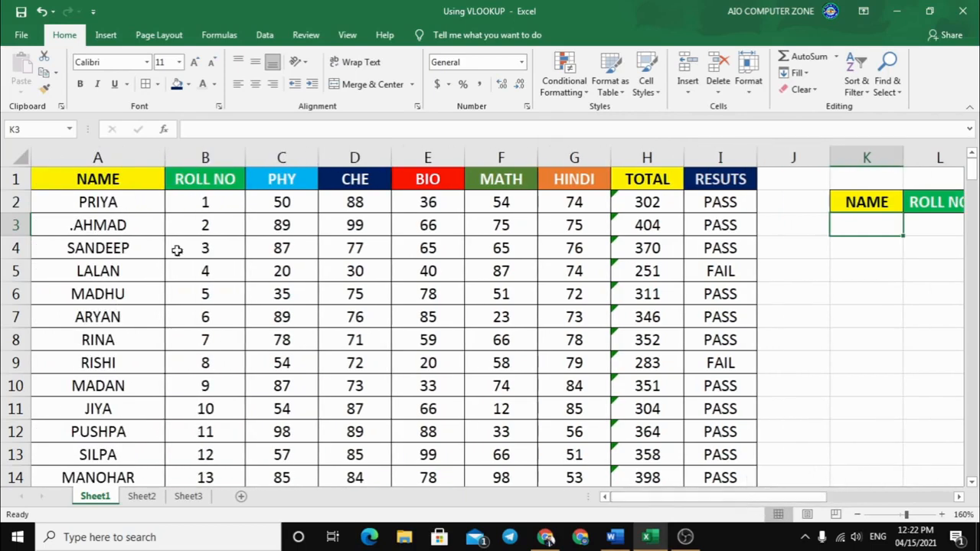
left_click(123, 202)
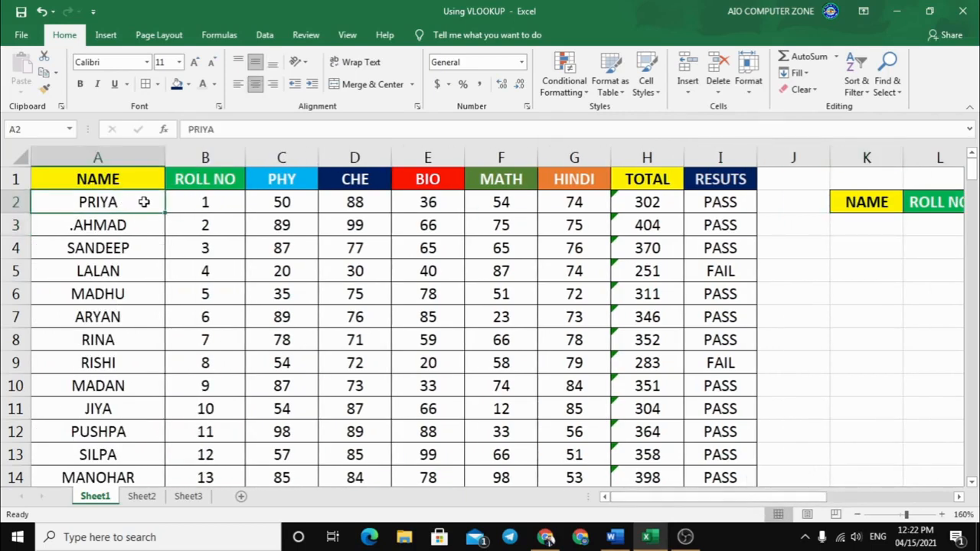
left_click_drag(649, 498, 722, 497)
left_click(488, 223)
type("PRIYA")
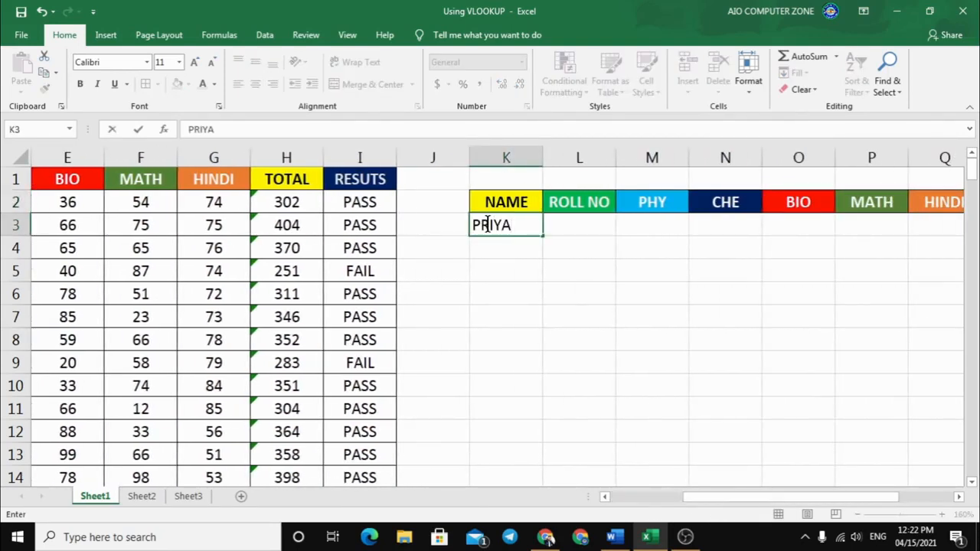
left_click(605, 228)
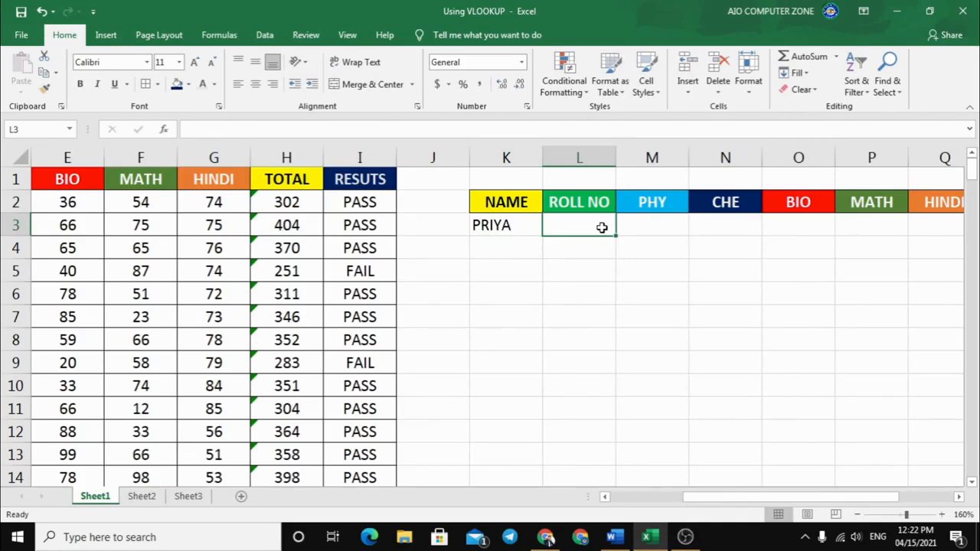
- Start a VLOOKUP formula in L3 under ROLL NO, with K3 as the lookup value
double_click(602, 227)
type("=")
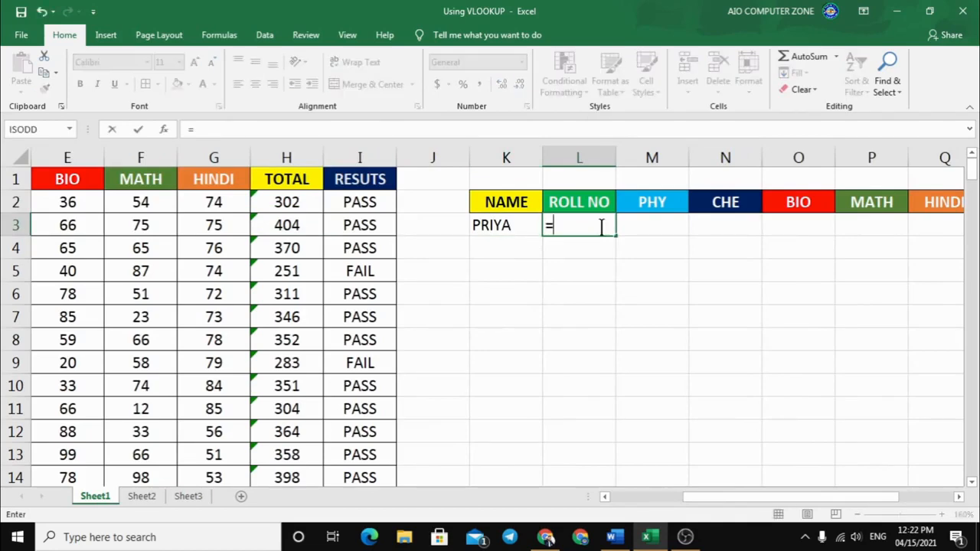
type("VLOO")
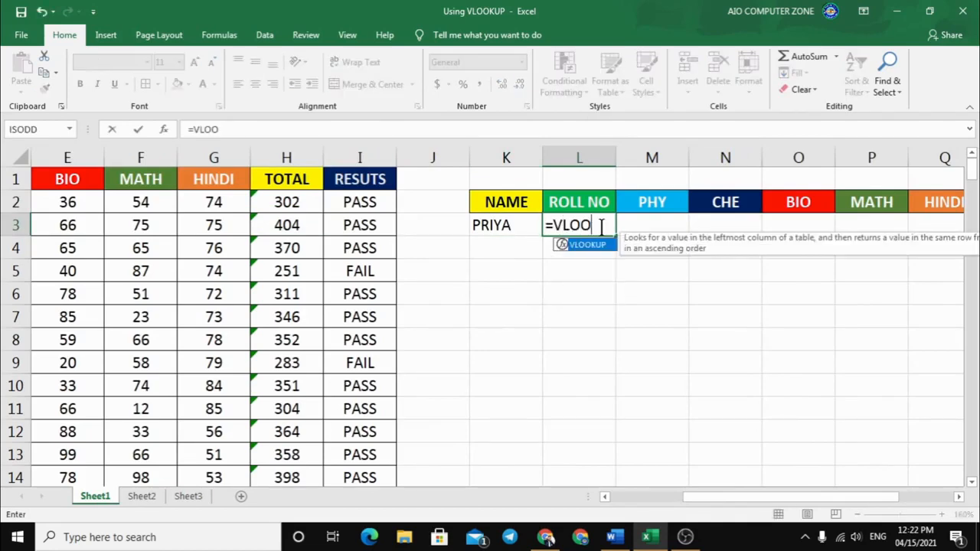
key("Tab")
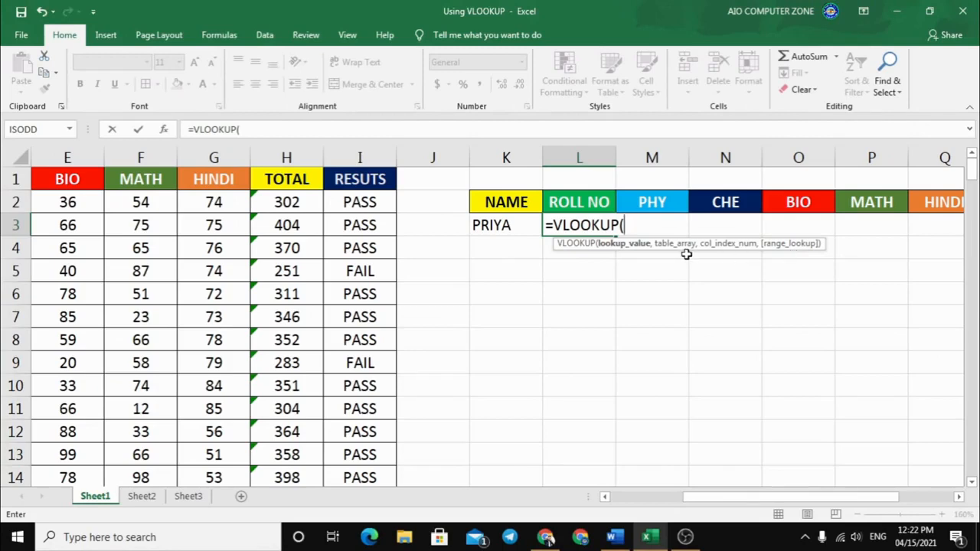
left_click(517, 227)
type(",")
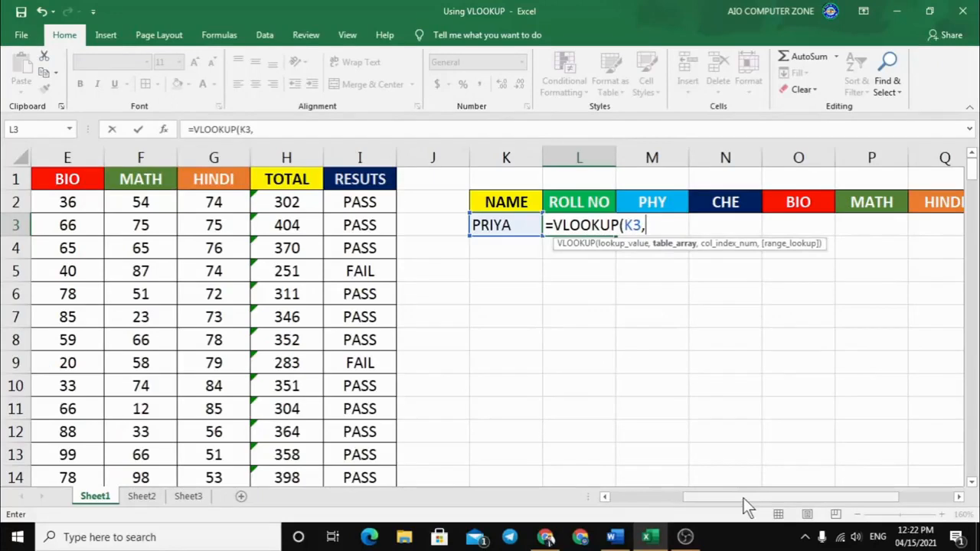
- Set the VLOOKUP formula's table array to the student records in A2:I18
left_click_drag(742, 498, 659, 496)
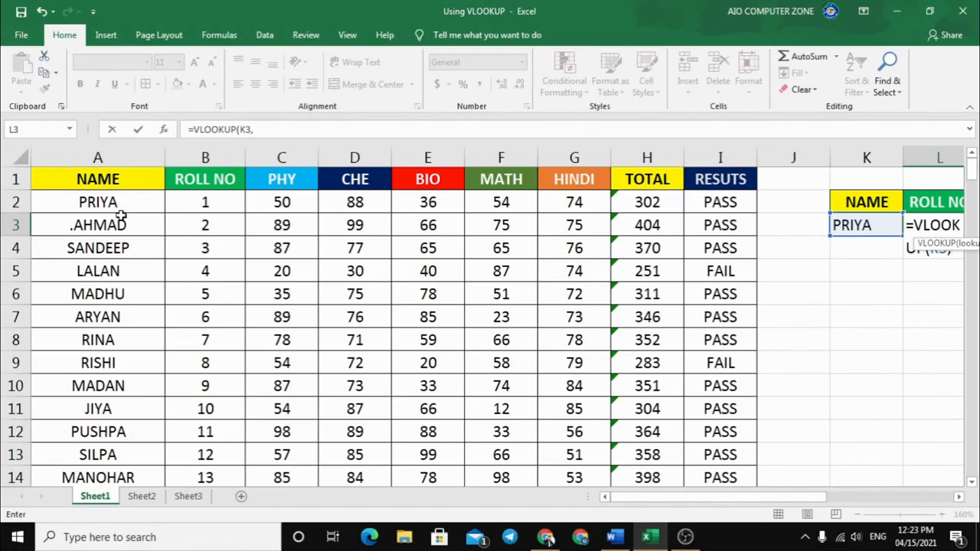
left_click_drag(115, 201, 735, 409)
left_click_drag(770, 497, 860, 496)
scroll(865, 346, "up", 3)
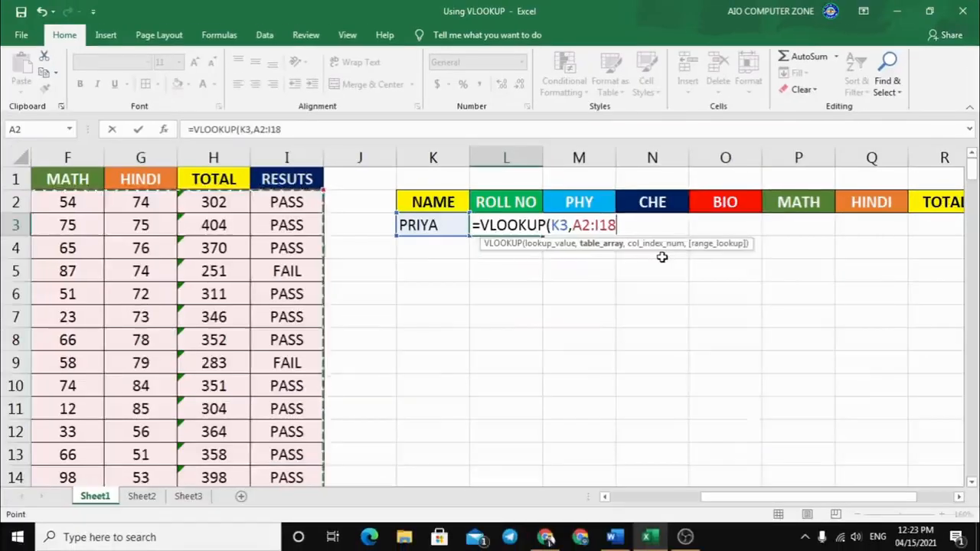
type(",")
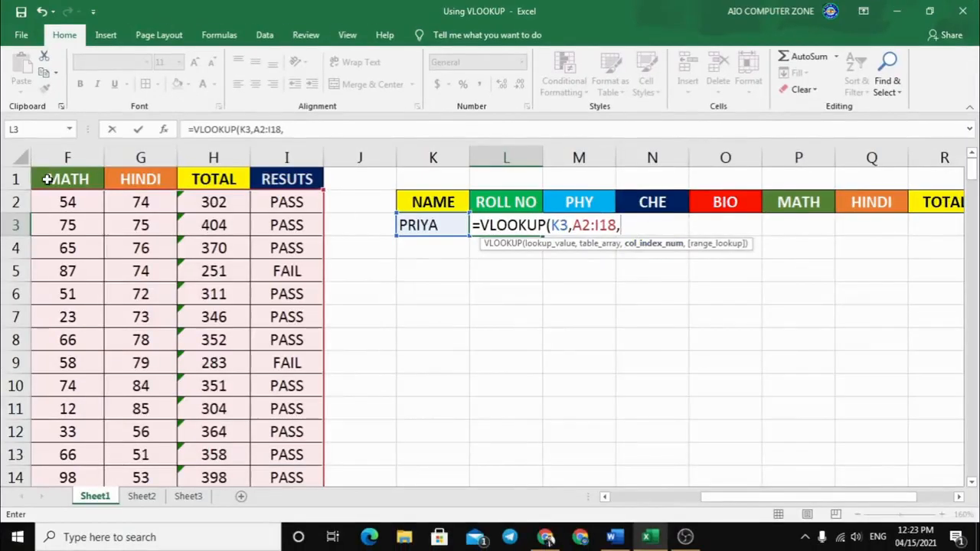
- Examine the order of the table's columns from NAME onward for the column index, marking them with temporary pen strokes
left_click_drag(734, 494, 634, 499)
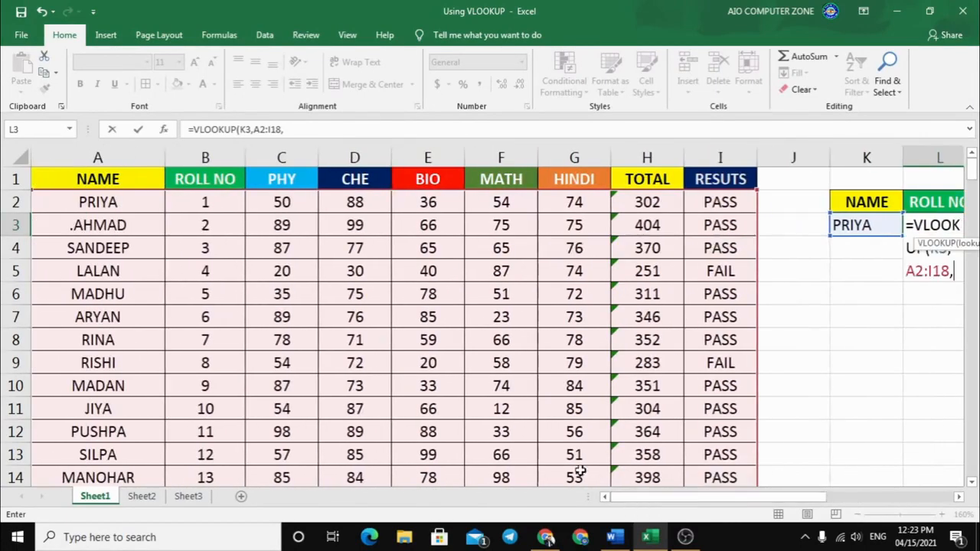
left_click_drag(105, 153, 107, 389)
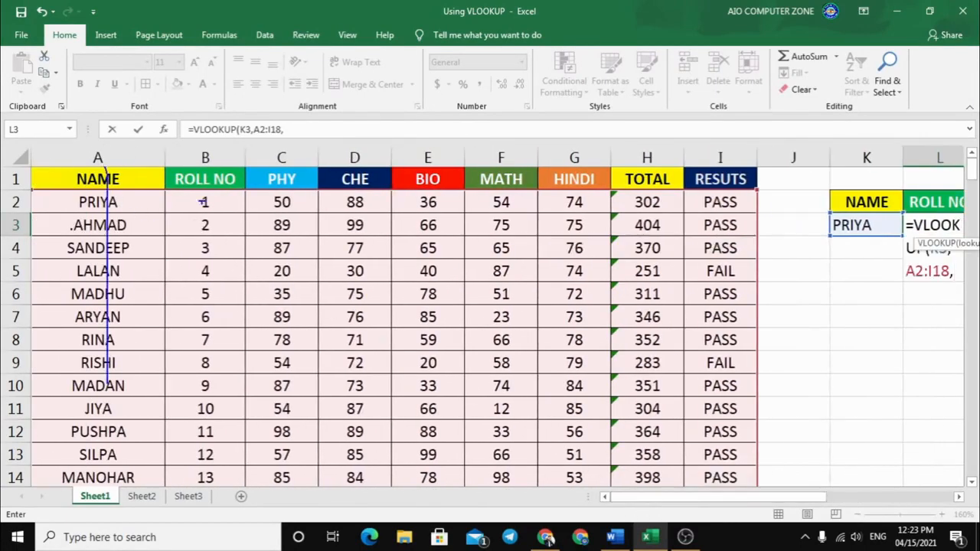
left_click_drag(219, 162, 219, 370)
left_click_drag(295, 184, 296, 374)
left_click_drag(366, 187, 375, 355)
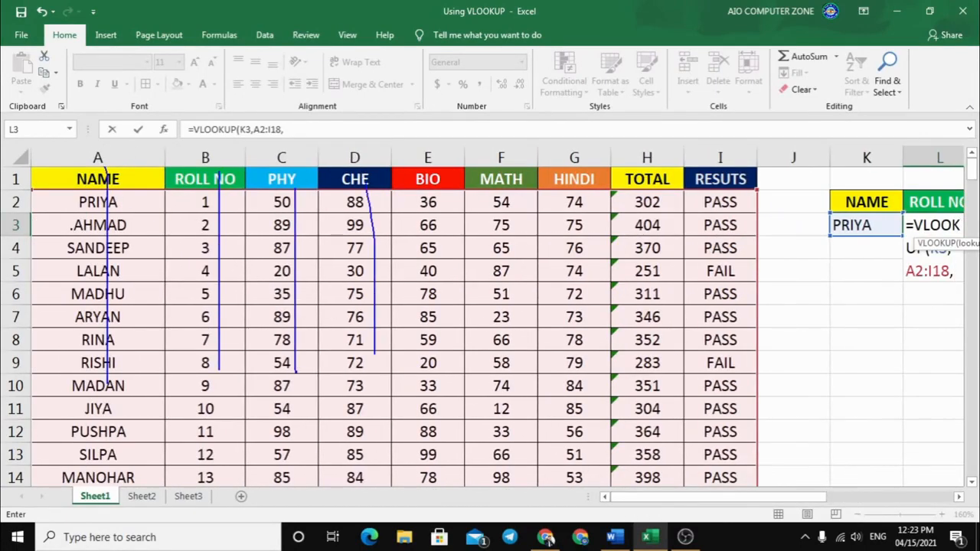
left_click_drag(435, 209, 461, 356)
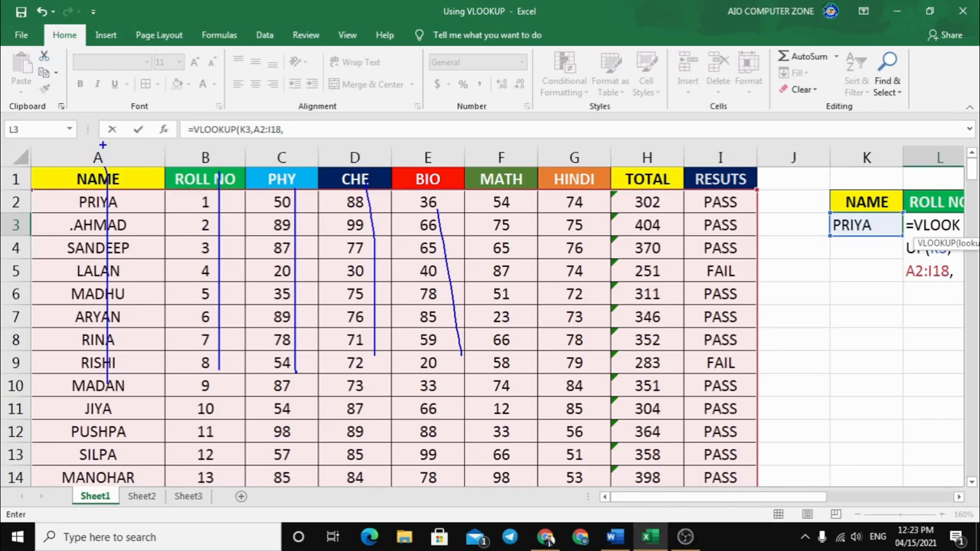
mouse_move(102, 145)
left_mouse_down()
mouse_move(103, 292)
mouse_move(82, 456)
left_mouse_up()
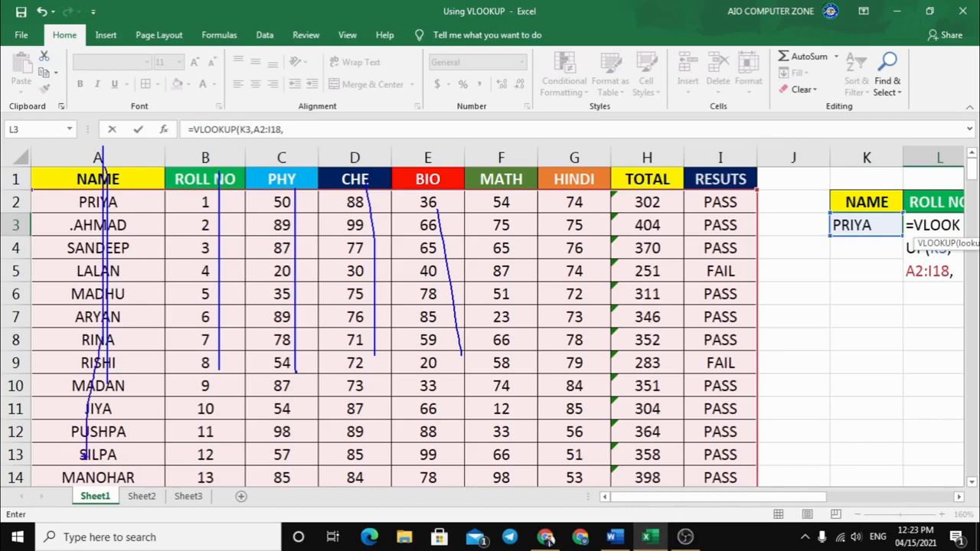
left_click_drag(130, 160, 106, 465)
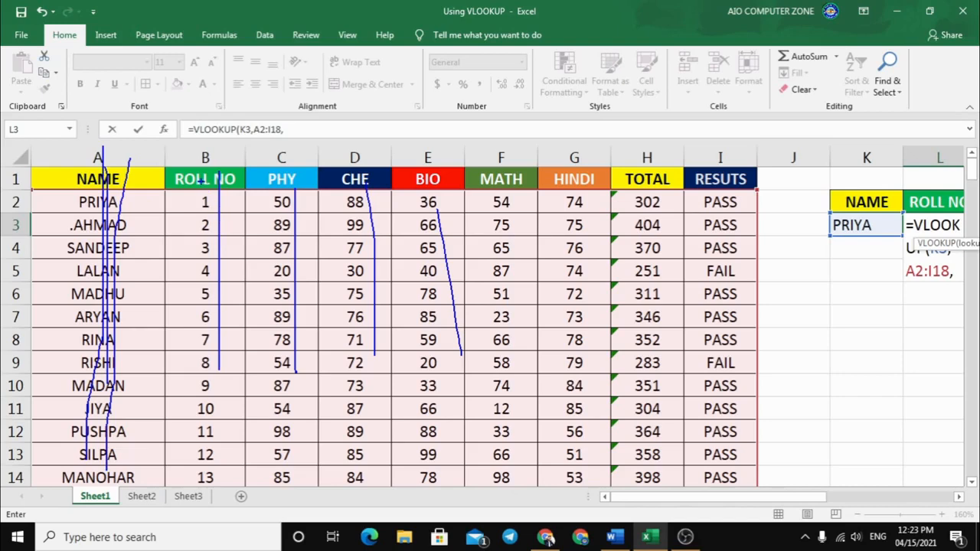
left_click_drag(178, 158, 309, 157)
left_click_drag(220, 145, 225, 230)
left_click_drag(281, 156, 283, 248)
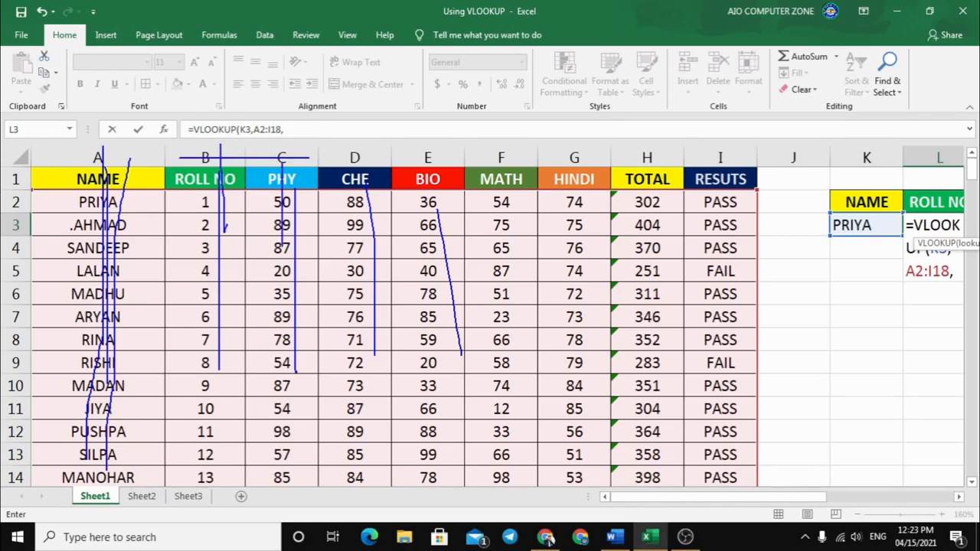
left_click_drag(345, 190, 343, 224)
key("Escape")
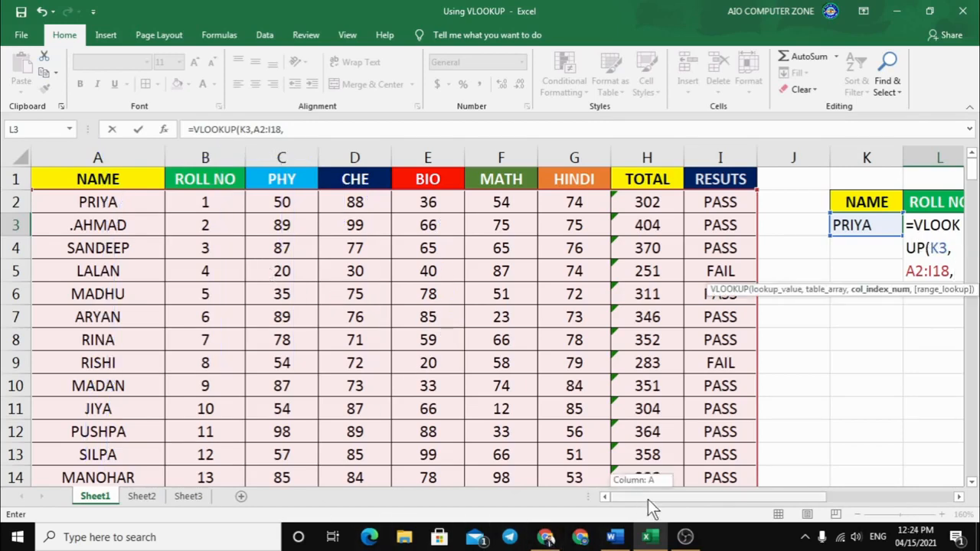
- Delete the unfinished VLOOKUP formula from L3, leaving the cell empty
left_click_drag(648, 498, 731, 498)
key("BackSpace")
key("BackSpace")
key("BackSpace")
key("BackSpace")
key("BackSpace")
key("BackSpace")
key("BackSpace")
key("BackSpace")
key("BackSpace")
key("BackSpace")
key("BackSpace")
key("BackSpace")
key("BackSpace")
key("BackSpace")
key("BackSpace")
key("BackSpace")
key("BackSpace")
key("BackSpace")
key("BackSpace")
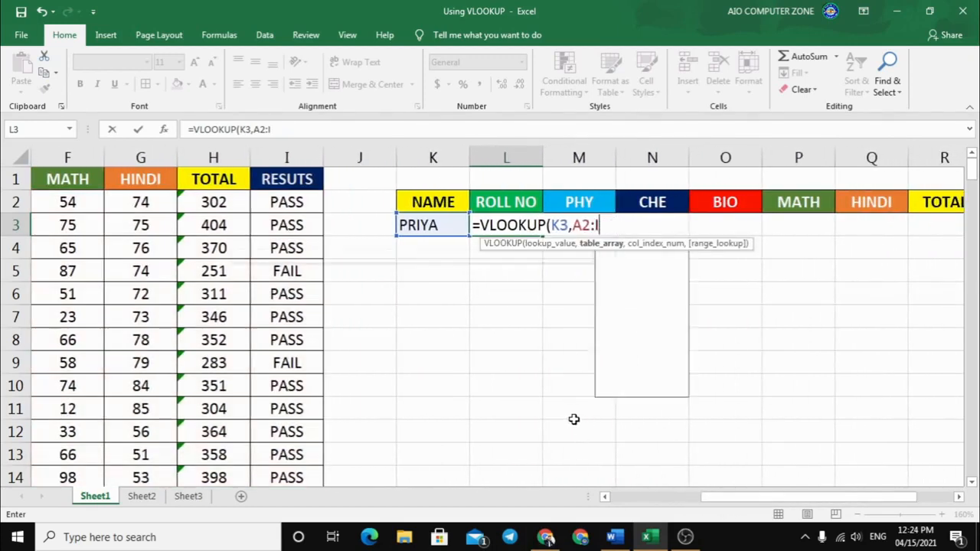
left_click(574, 343)
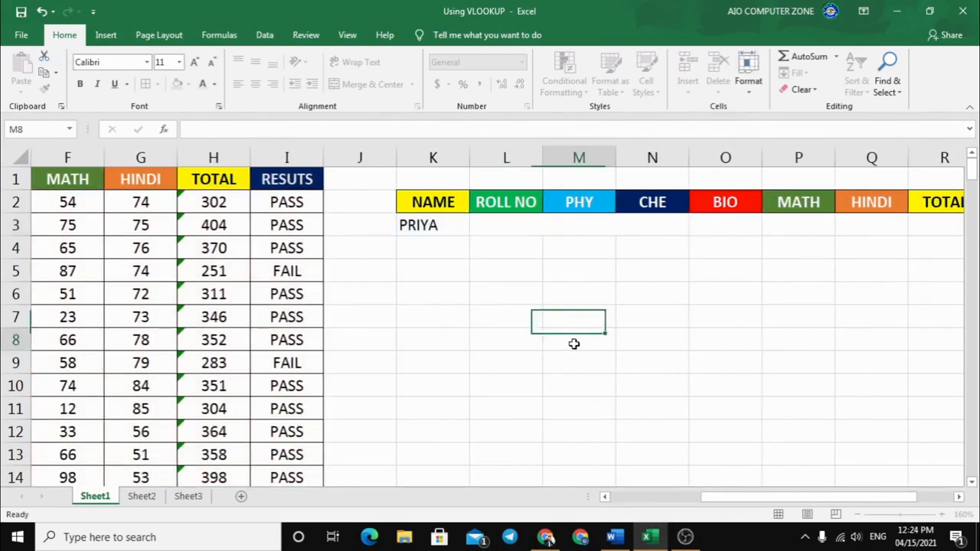
- Try starting a VLOOKUP formula in L3 under ROLL NO, with K3 as the lookup value
left_click(508, 225)
type("=VE")
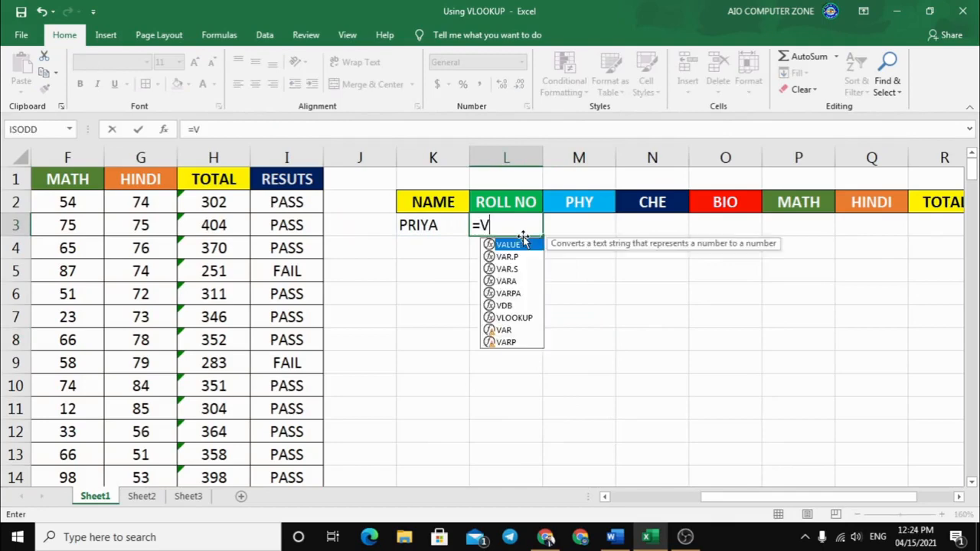
key("BackSpace")
type("LKOO")
key("BackSpace")
key("BackSpace")
key("BackSpace")
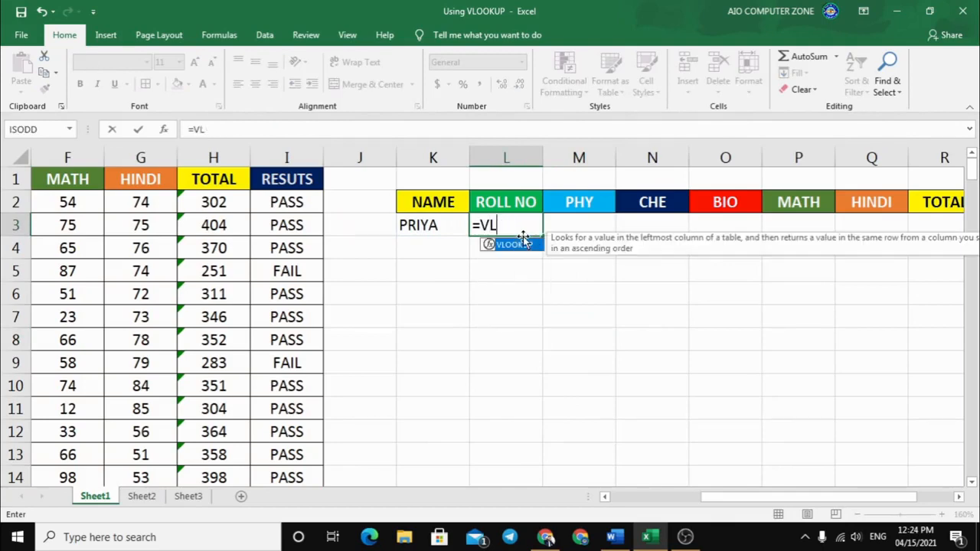
type("OO")
key("Tab")
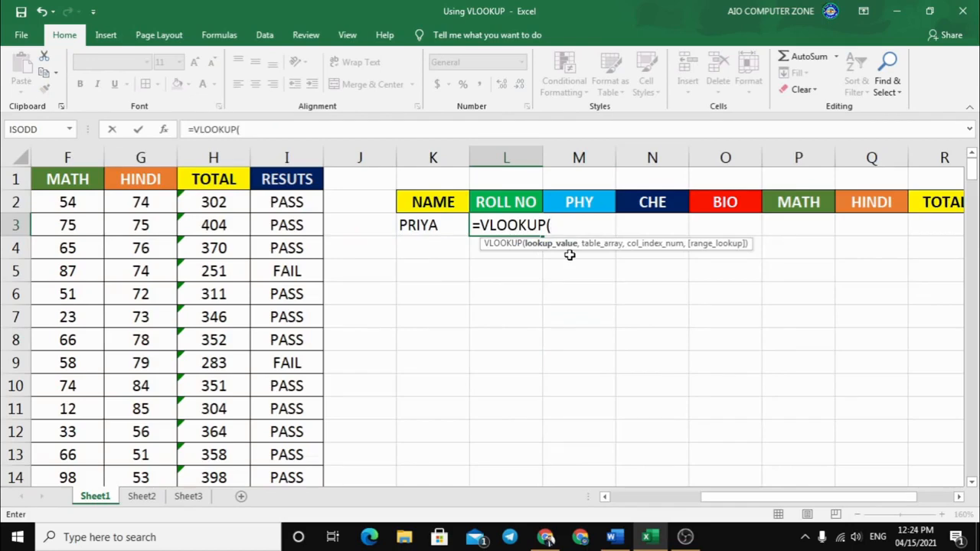
left_click(433, 225)
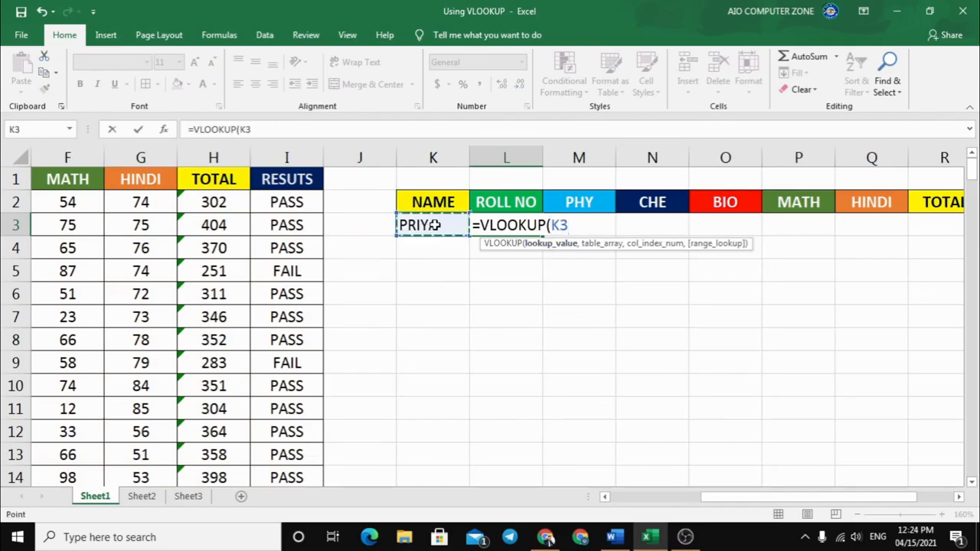
type(",")
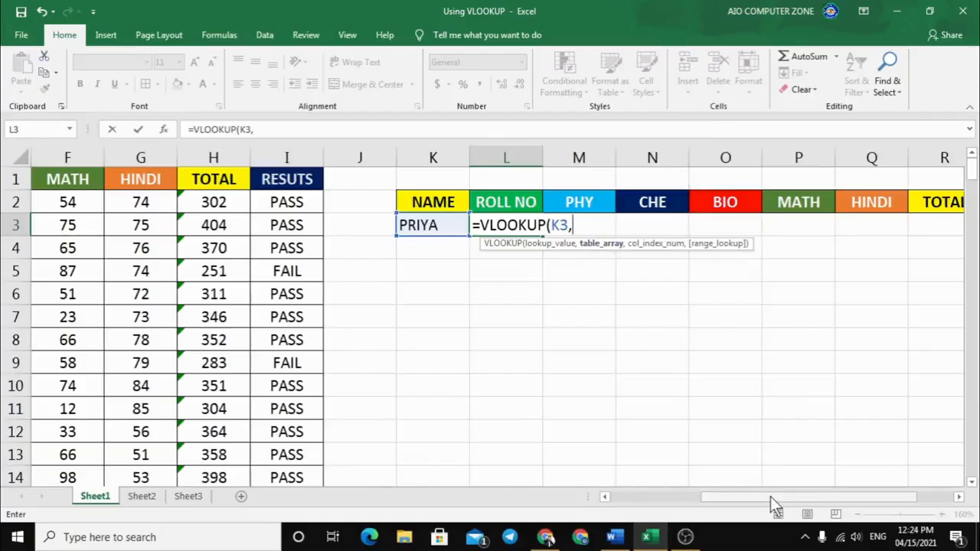
- Examine the student table's columns from NAME through RESUTS for the lookup, marking them with temporary pen strokes
left_click_drag(771, 496, 662, 498)
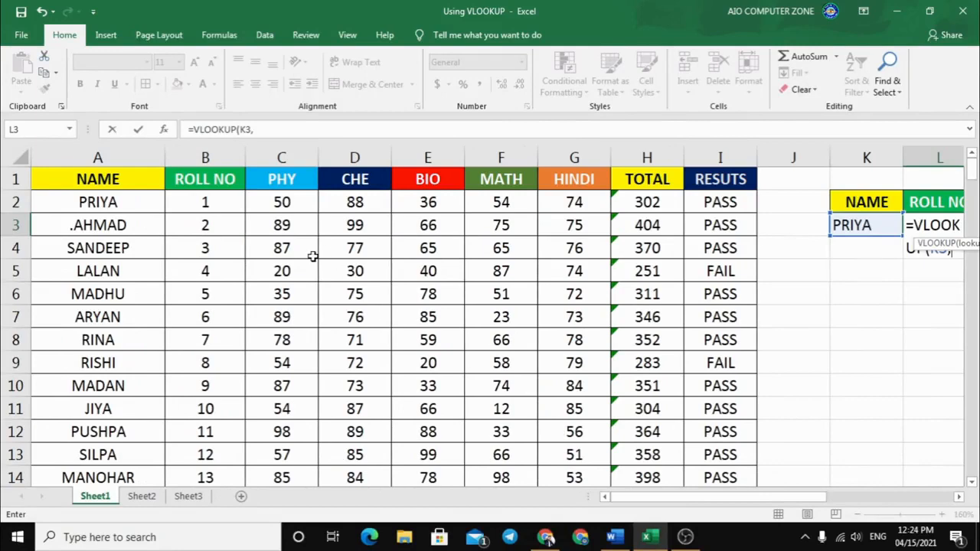
left_click_drag(194, 197, 645, 202)
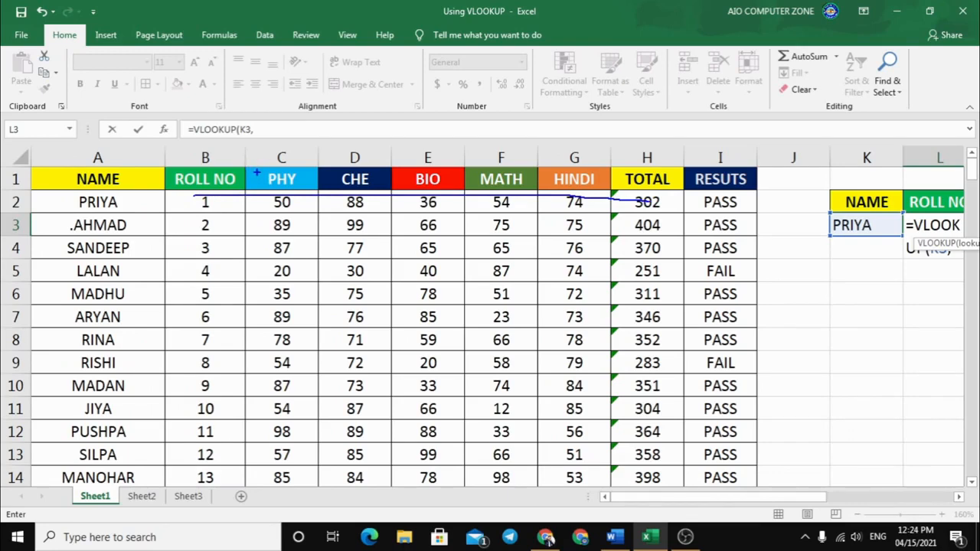
mouse_move(258, 174)
left_mouse_down()
mouse_move(619, 376)
mouse_move(746, 465)
left_mouse_up()
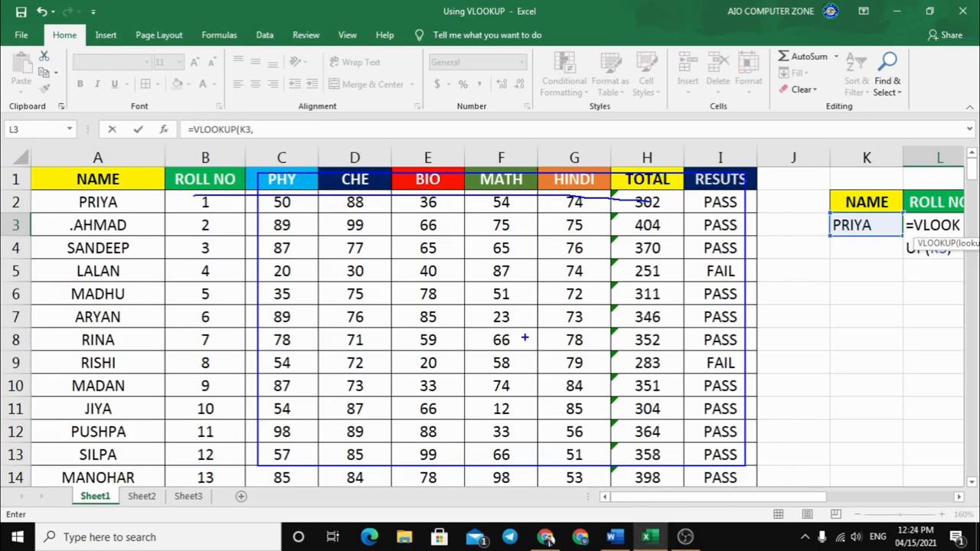
left_click_drag(298, 155, 297, 285)
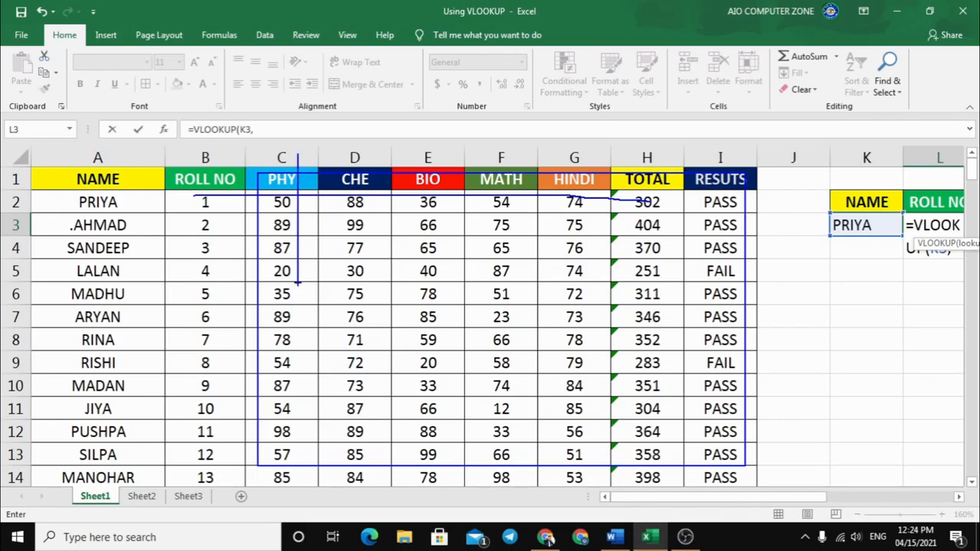
left_click_drag(355, 163, 358, 294)
left_click_drag(429, 161, 432, 315)
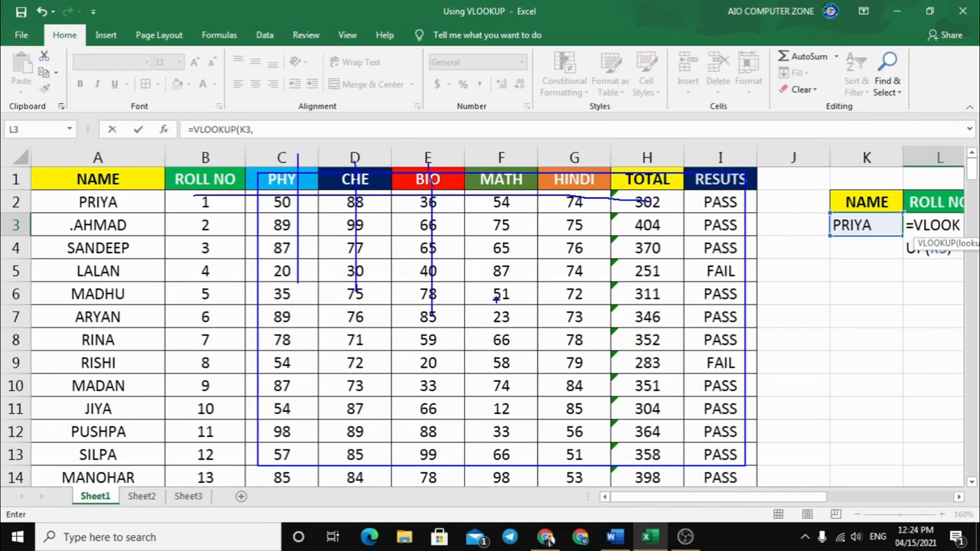
key("Escape")
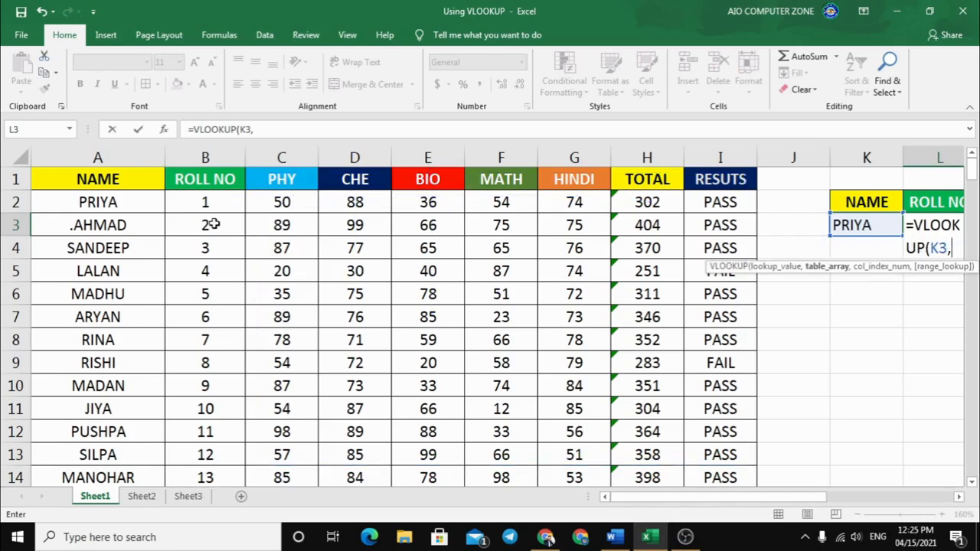
left_click_drag(108, 176, 94, 342)
left_click_drag(211, 177, 212, 386)
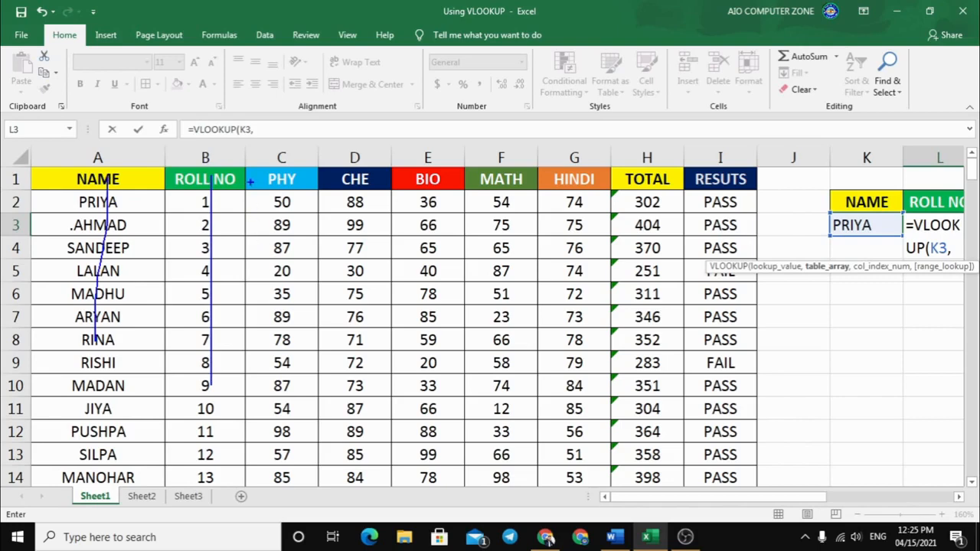
mouse_move(246, 164)
left_mouse_down()
mouse_move(284, 174)
mouse_move(350, 230)
mouse_move(758, 442)
left_mouse_up()
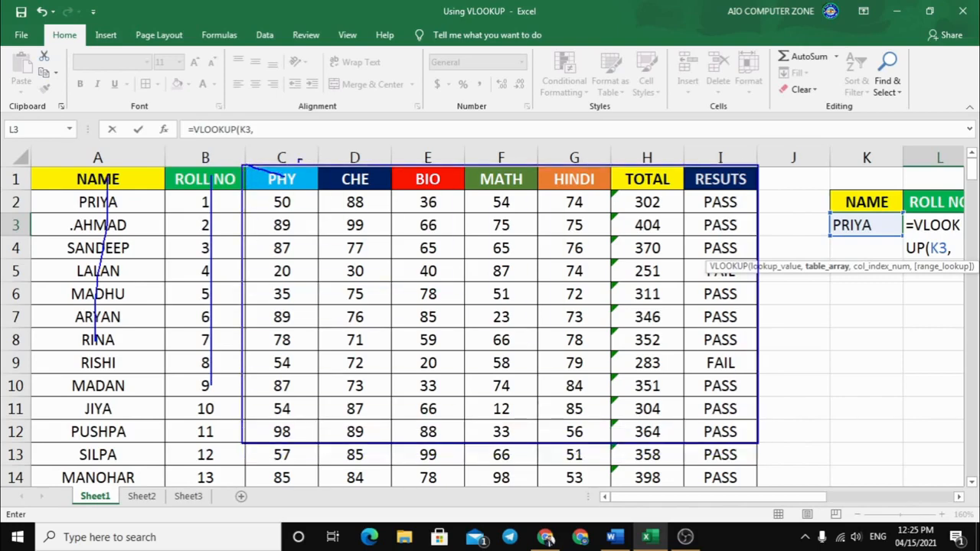
left_click_drag(289, 148, 281, 306)
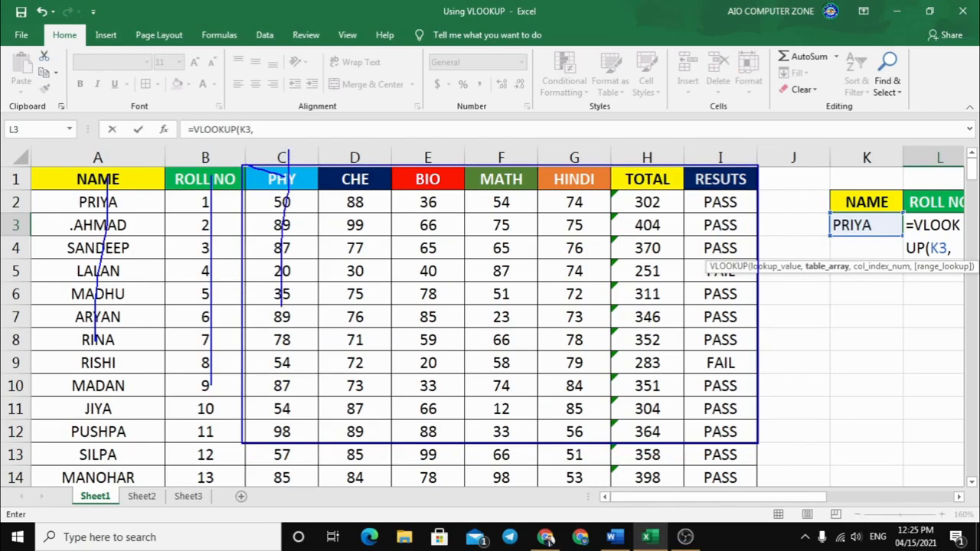
left_click_drag(361, 159, 364, 350)
left_click_drag(444, 192, 455, 376)
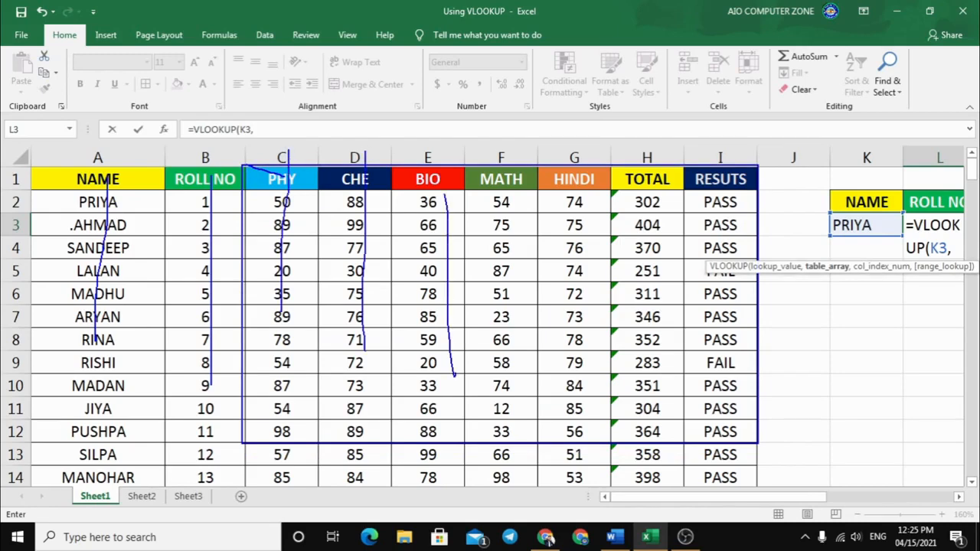
key("Escape")
- Erase the unfinished VLOOKUP formula from L3 while keeping the cell open for entry
left_click_drag(699, 499, 788, 499)
key("BackSpace")
key("BackSpace")
key("BackSpace")
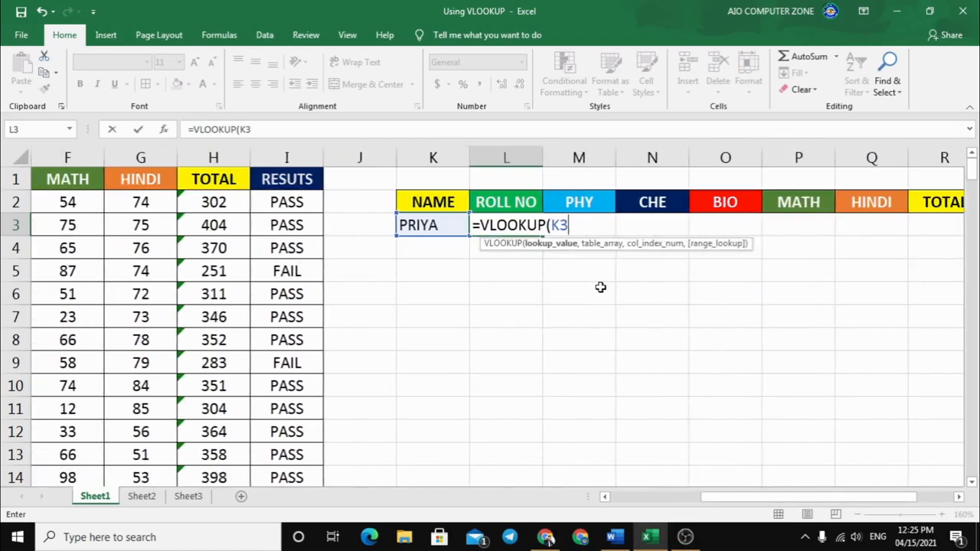
key("BackSpace")
key("BackSpace")
key("BackSpace")
key("BackSpace")
key("BackSpace")
key("BackSpace")
key("BackSpace")
key("BackSpace")
key("BackSpace")
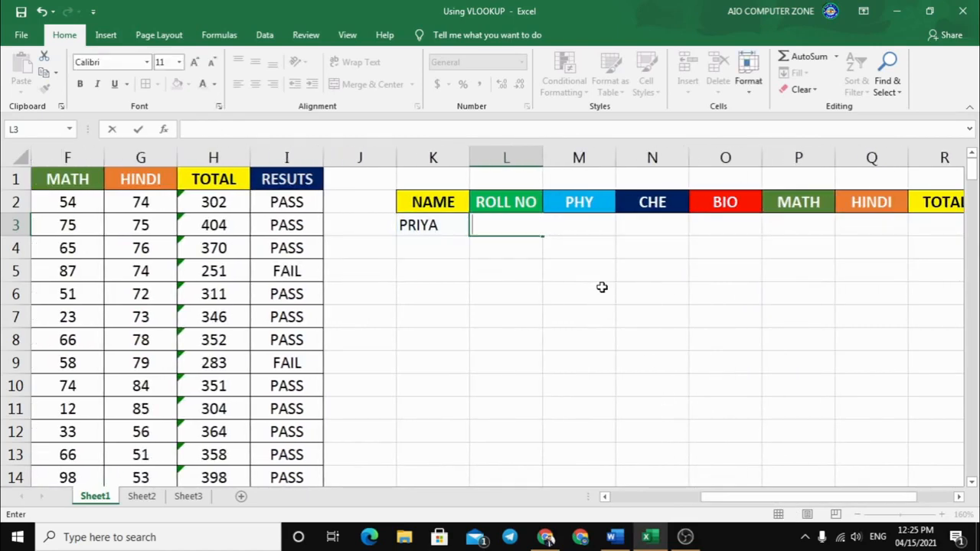
- Begin a VLOOKUP formula in L3 under ROLL NO, using K3 as the lookup value
type("=VLLO")
key("BackSpace")
key("BackSpace")
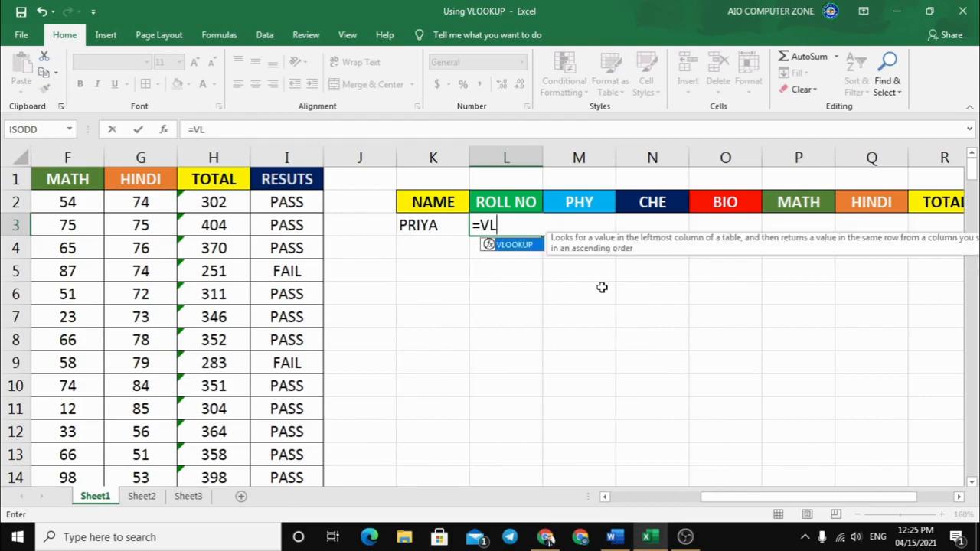
key("BackSpace")
type("LOO")
type("KUP(")
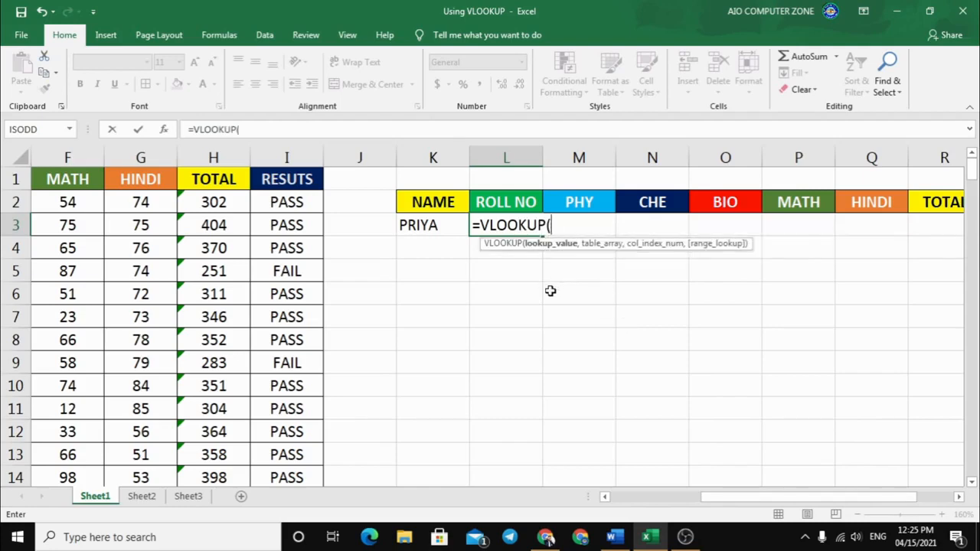
left_click(423, 227)
type(",")
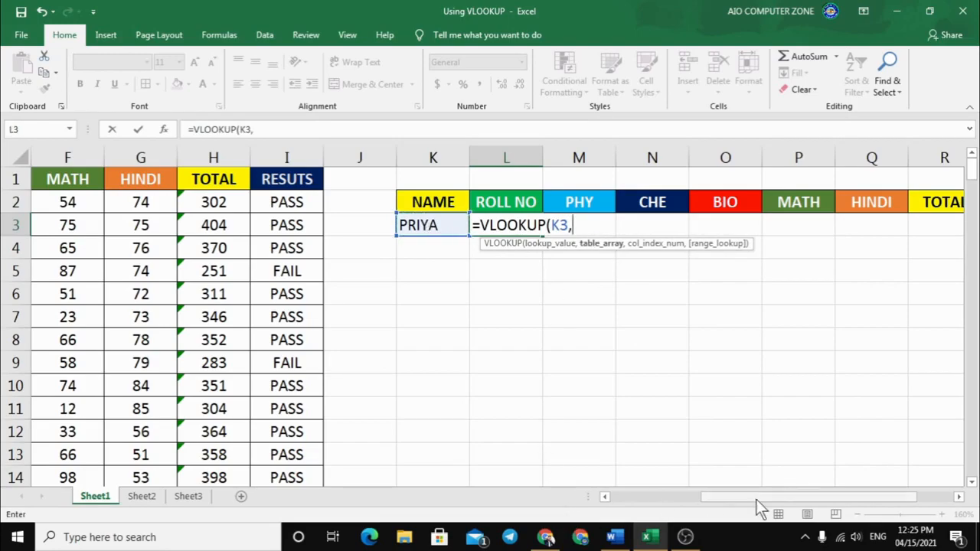
- Set the table array of the L3 VLOOKUP formula to the student records in A2:I18
left_click_drag(755, 499, 662, 503)
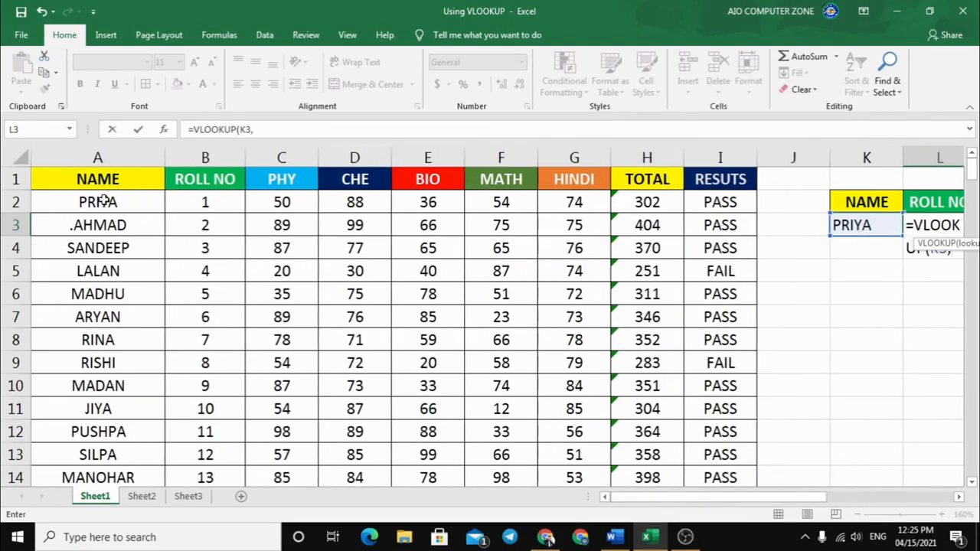
left_click_drag(96, 200, 732, 438)
left_click_drag(771, 496, 909, 441)
scroll(881, 406, "up", 2)
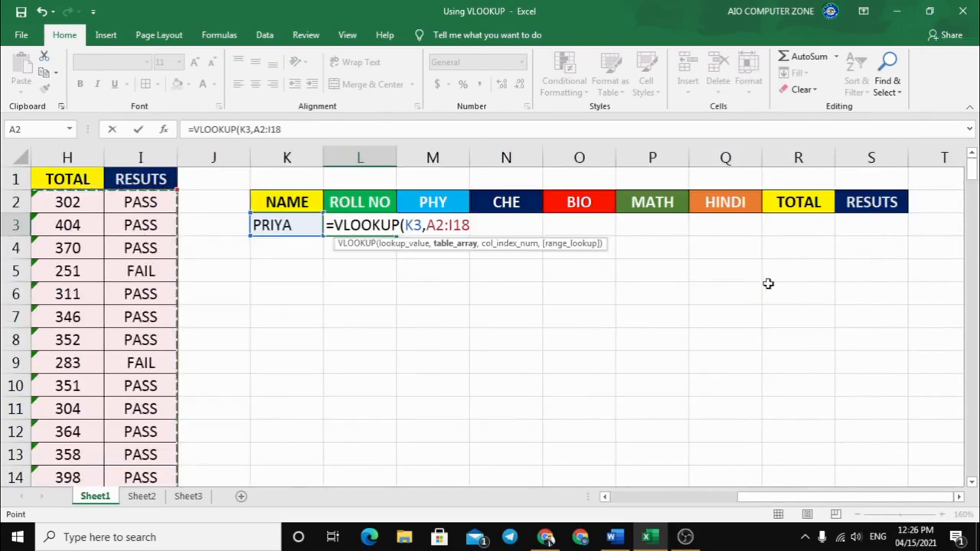
type(",")
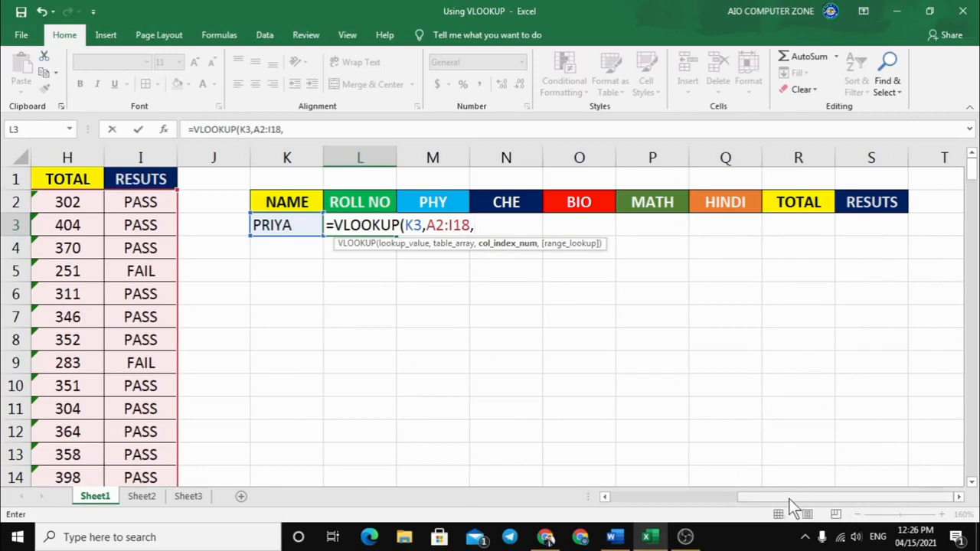
- Complete the L3 formula with column index 2 for ROLL NO and range lookup 0 for an exact match
left_click_drag(787, 496, 636, 496)
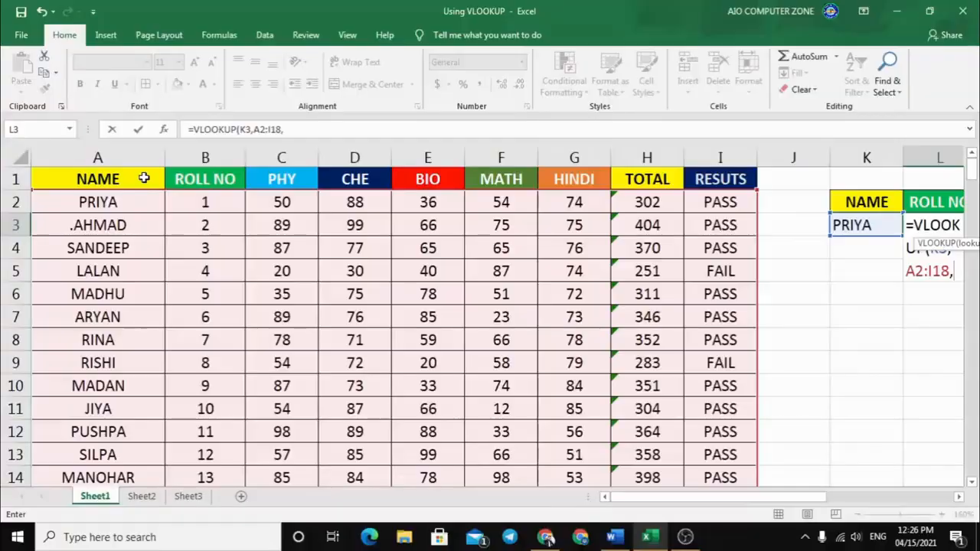
left_click_drag(127, 180, 143, 299)
left_click_drag(223, 174, 212, 257)
key("Escape")
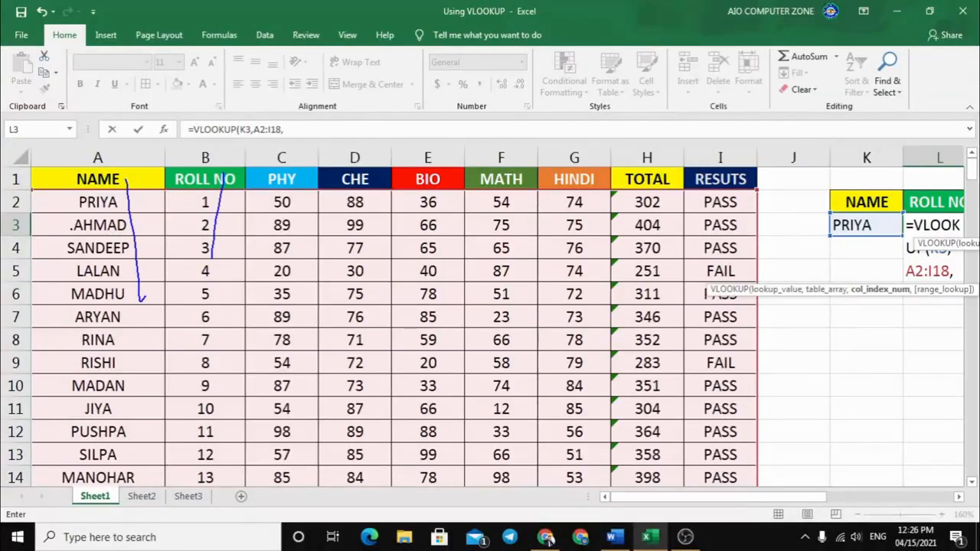
left_click_drag(653, 495, 748, 499)
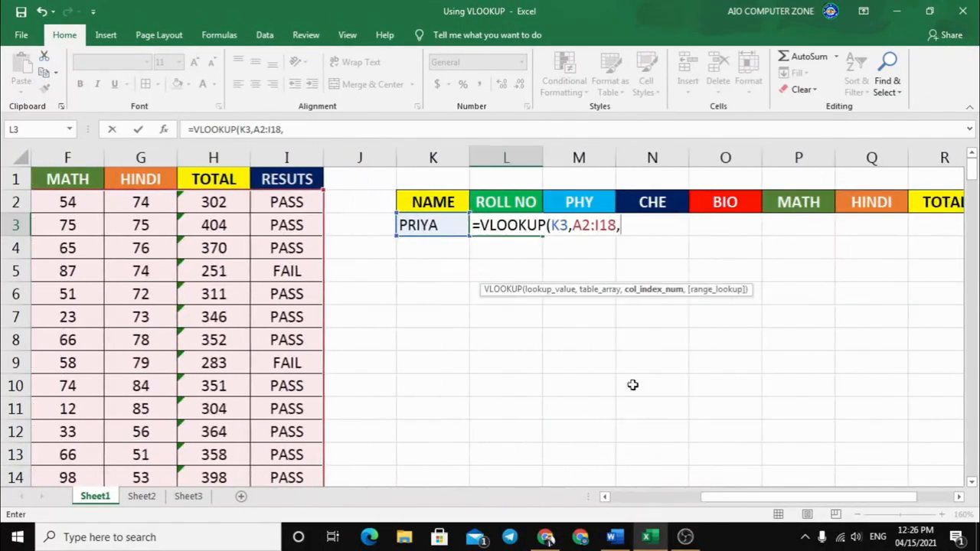
type("2")
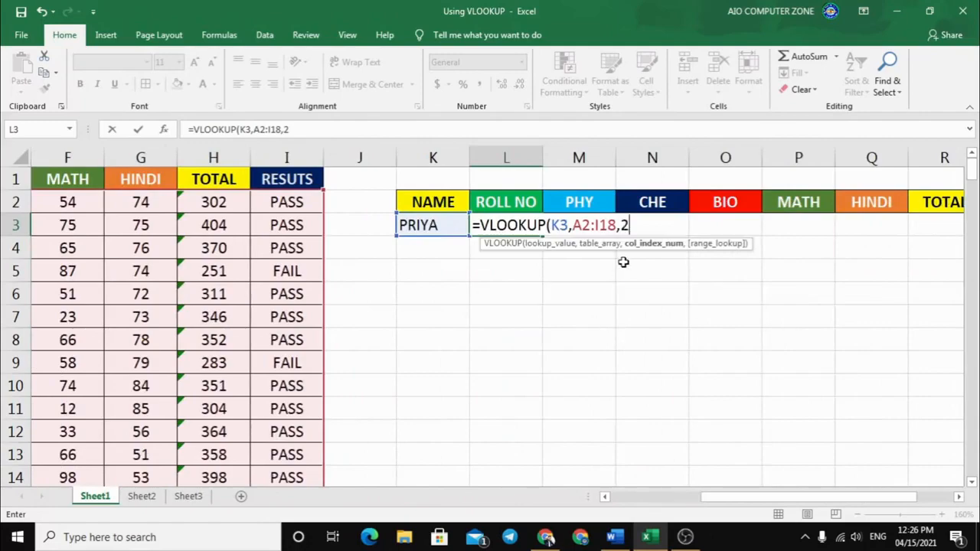
type(",")
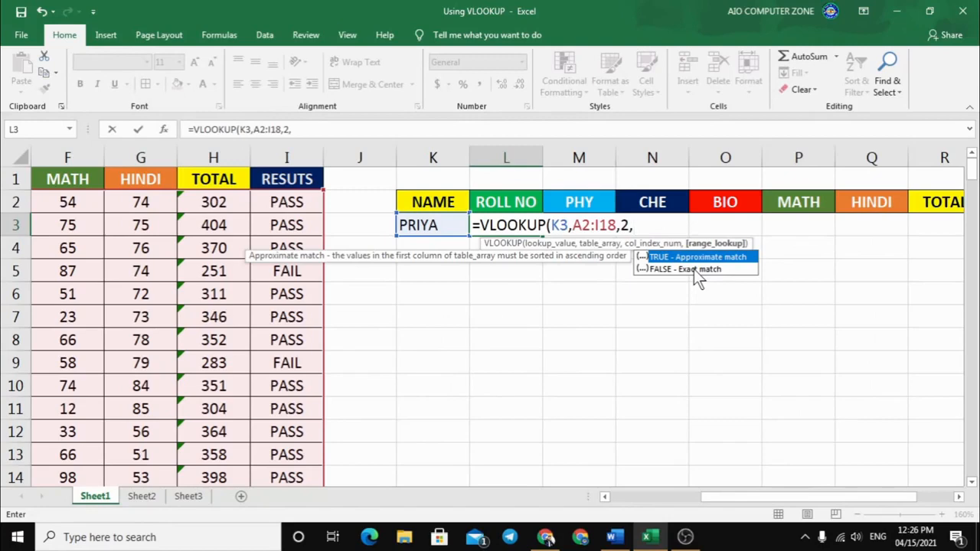
type("0)")
key("Return")
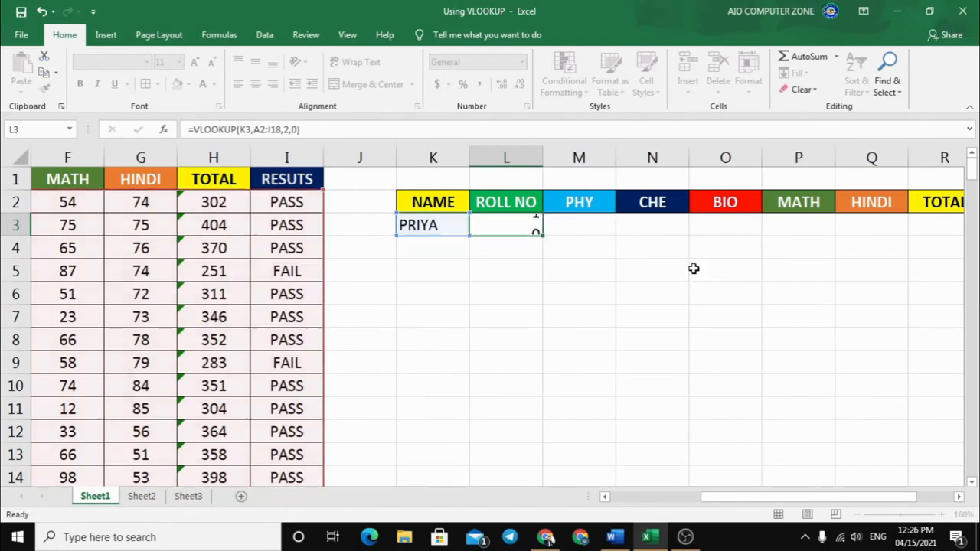
- Check the roll number returned in L3 against the first record's roll number in B2 of the source table
left_click(498, 226)
left_click_drag(721, 498, 627, 498)
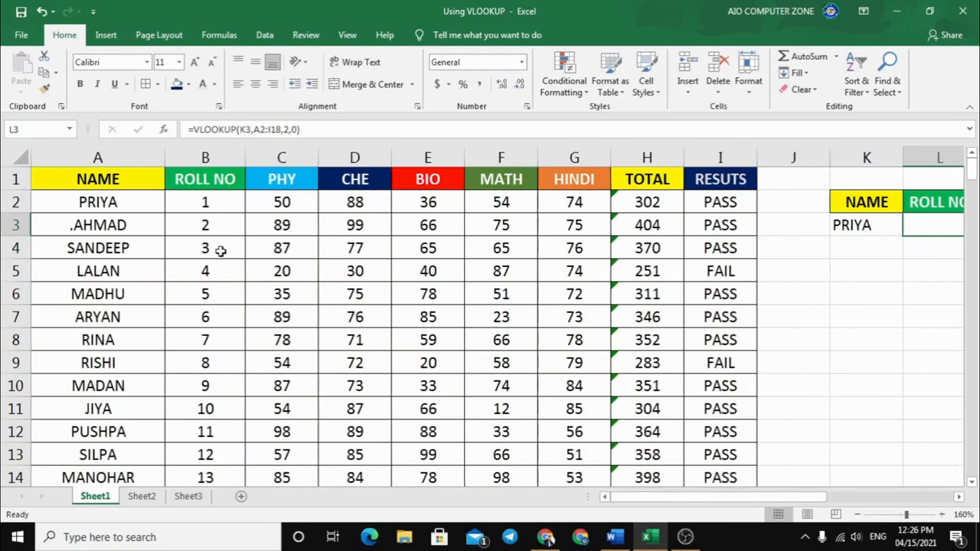
left_click(192, 202)
left_click_drag(714, 495, 780, 498)
- Start a VLOOKUP formula in M3 under PHY, with K3 as the lookup value
left_click(656, 223)
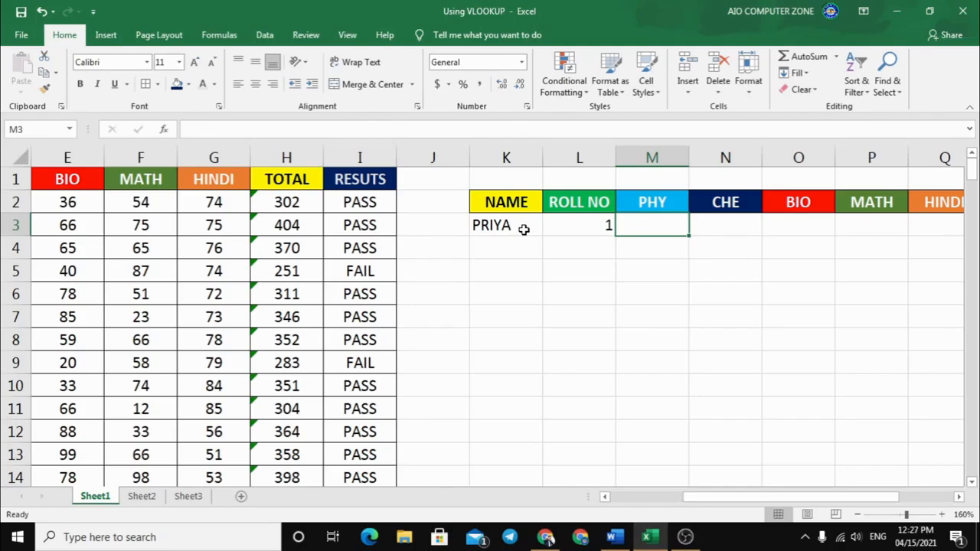
double_click(644, 226)
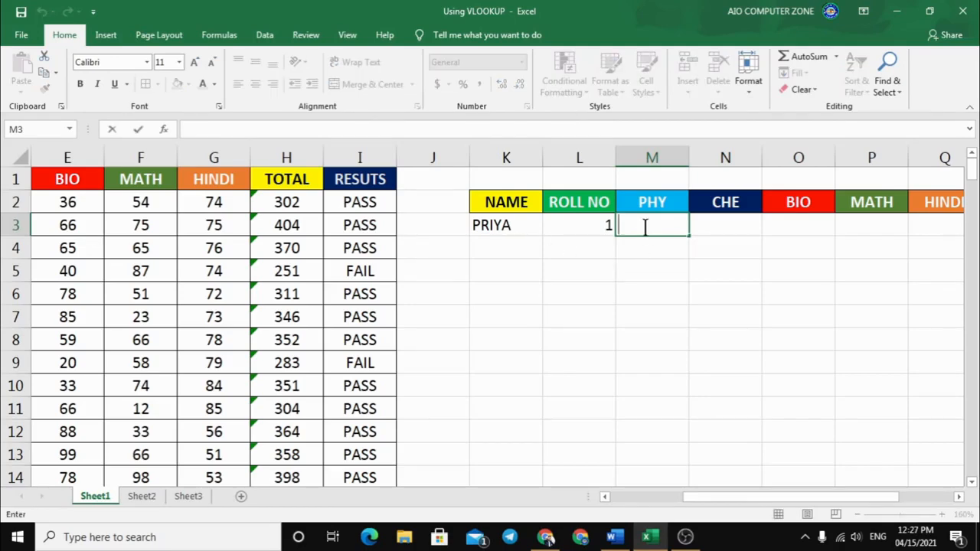
type("=")
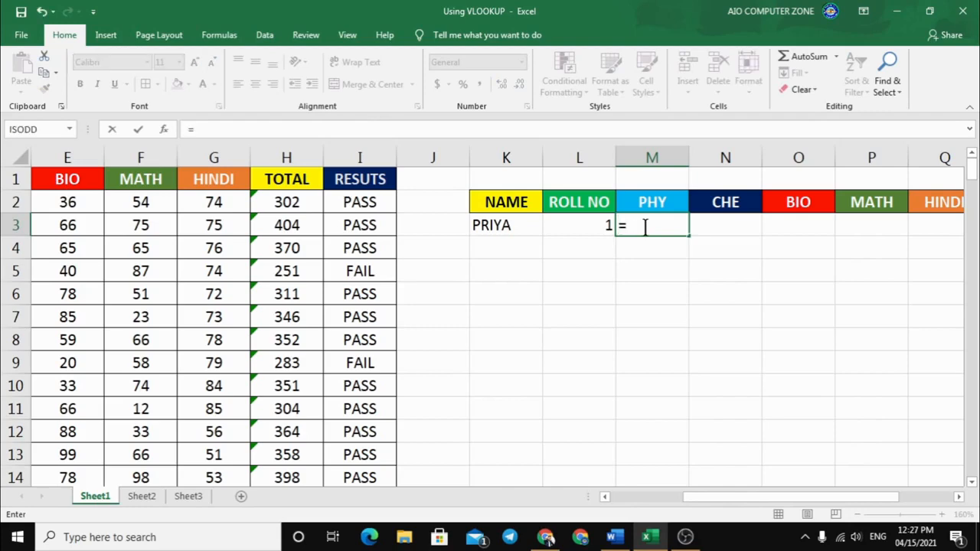
type("VLOOKUP(")
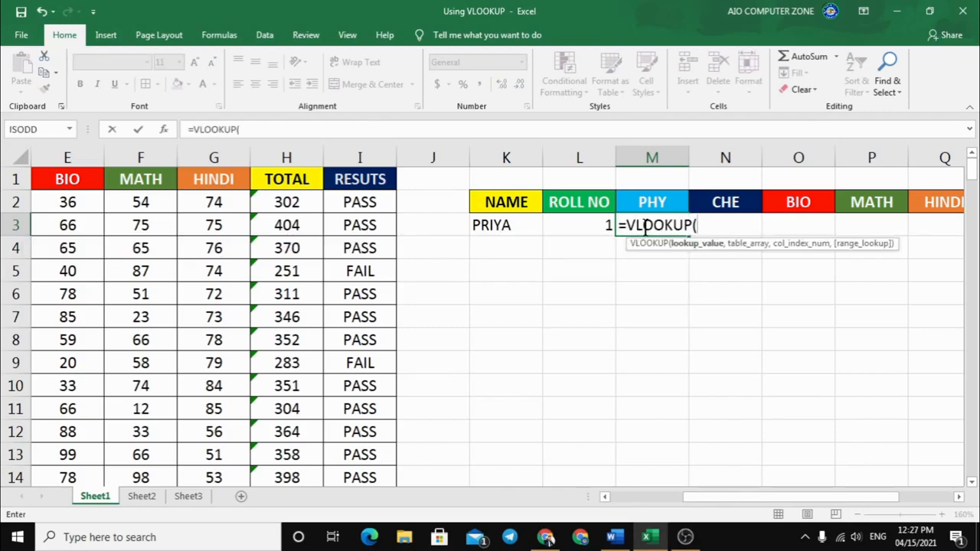
left_click(490, 227)
type(",")
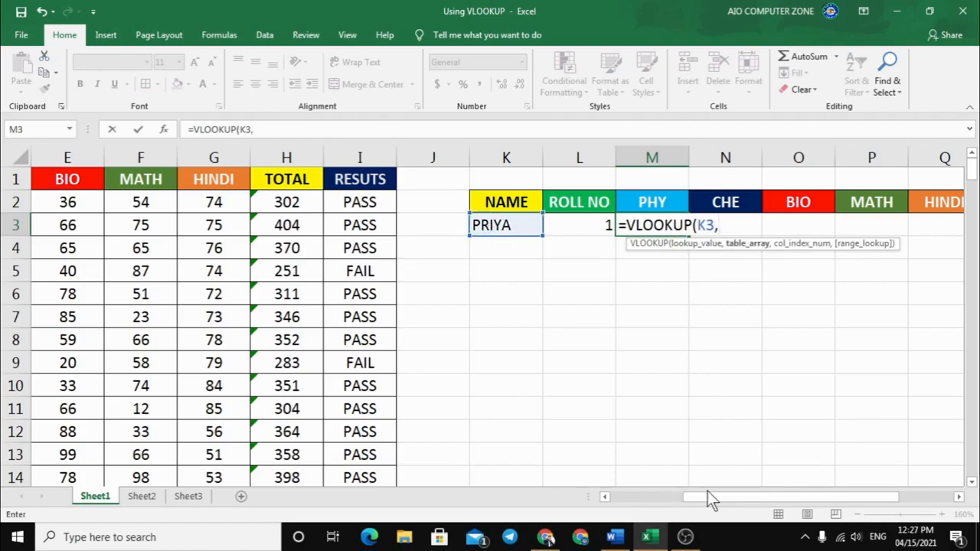
- Set the table array of the M3 VLOOKUP formula to the student records in A2:I18
left_click_drag(707, 496, 617, 496)
left_click_drag(98, 205, 715, 433)
left_click_drag(789, 497, 860, 497)
scroll(785, 350, "up", 2)
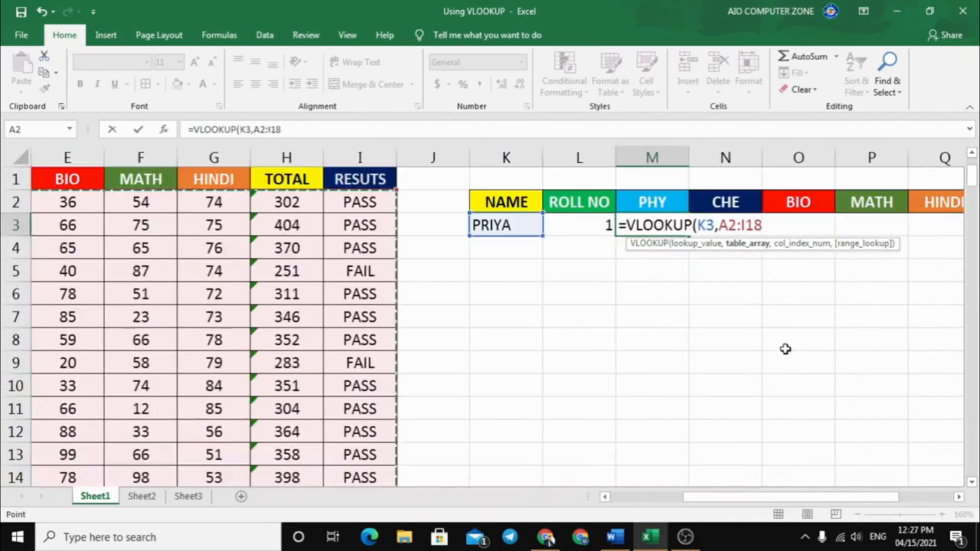
type(",")
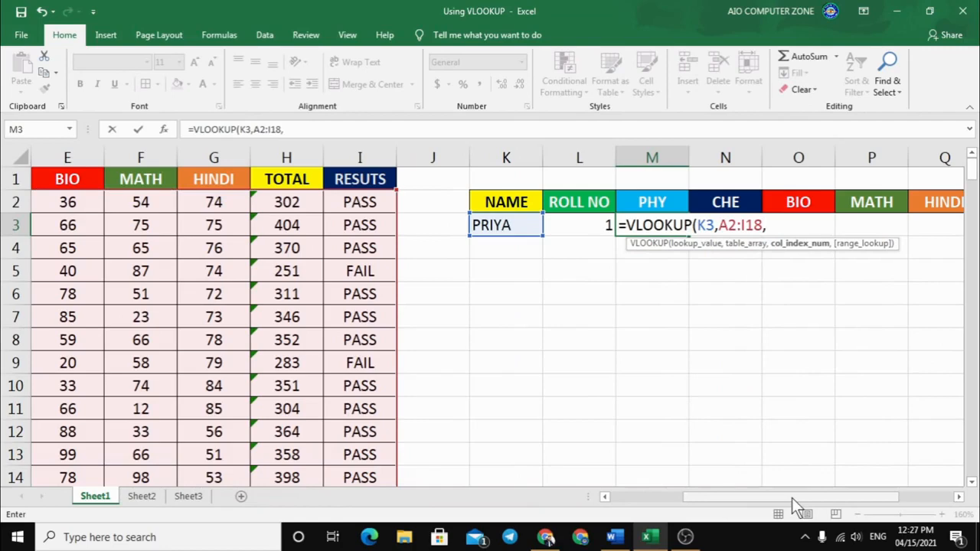
- Complete the M3 formula with column index 2 and range lookup 0 for an exact match
left_click_drag(791, 497, 610, 465)
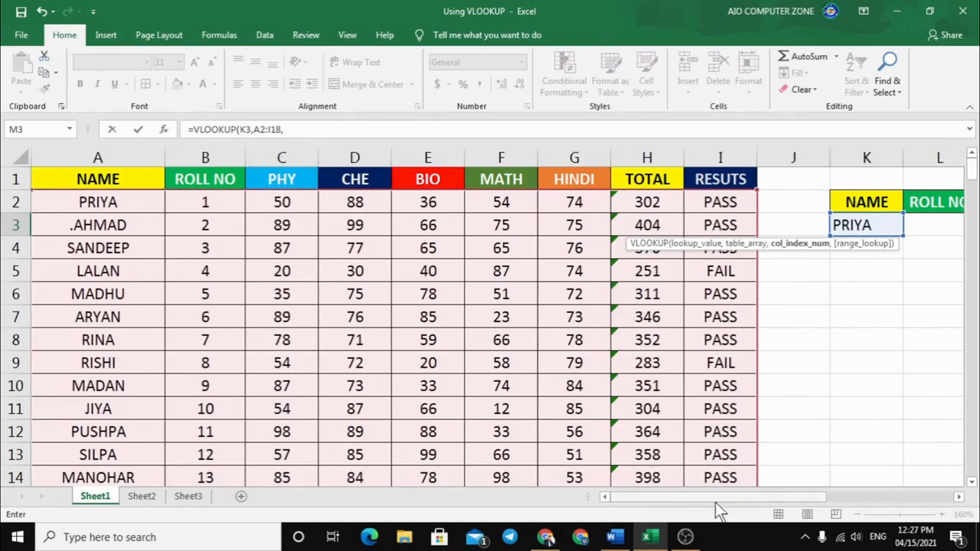
left_click_drag(715, 504, 807, 494)
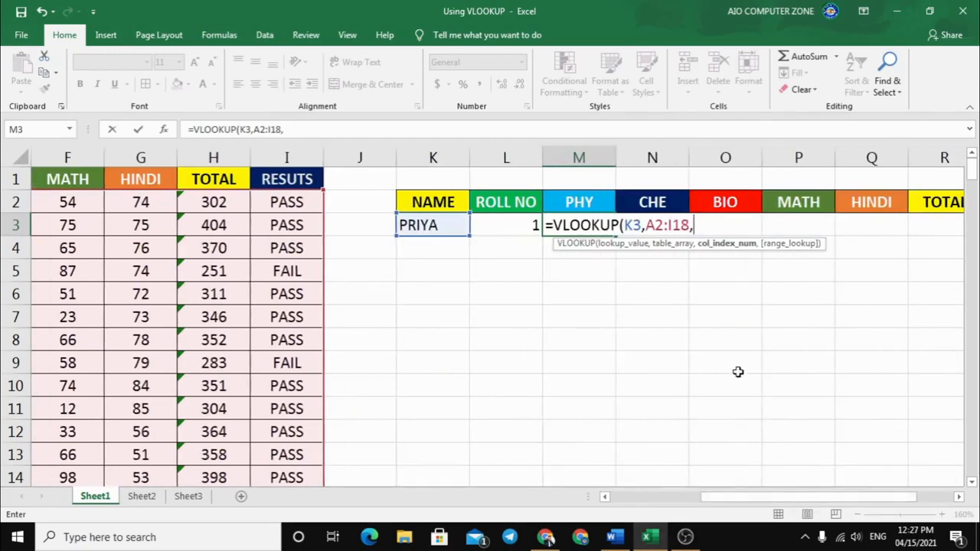
type("2")
type(",0)")
key("Return")
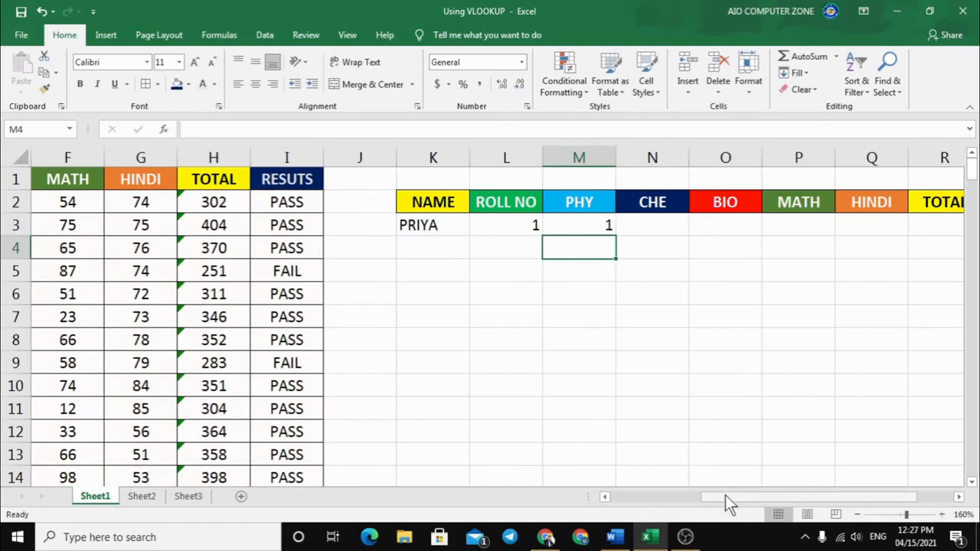
- Set the column index in the M3 formula to 3 to return the PHY marks
left_click_drag(725, 496, 702, 502)
left_click(660, 222)
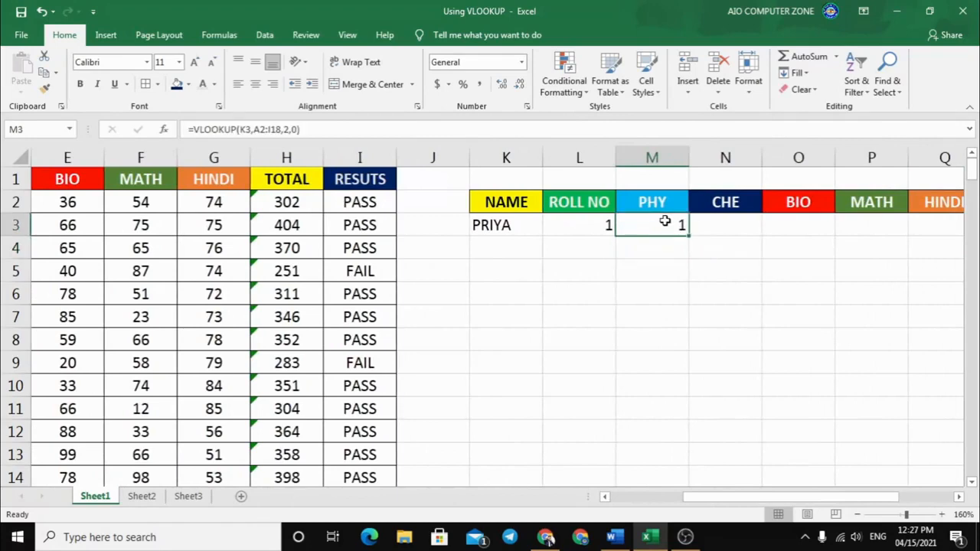
double_click(674, 225)
left_click(777, 225)
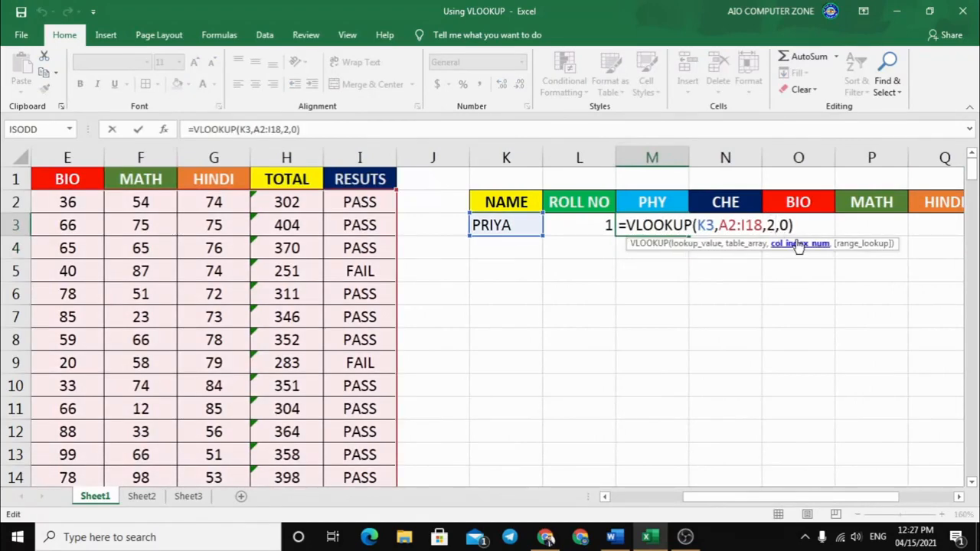
key("BackSpace")
type("3")
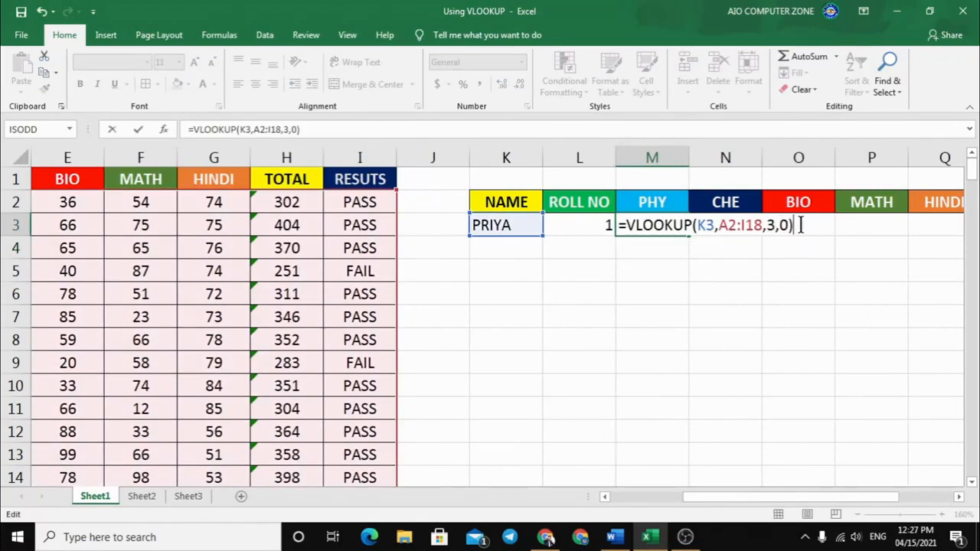
key("Return")
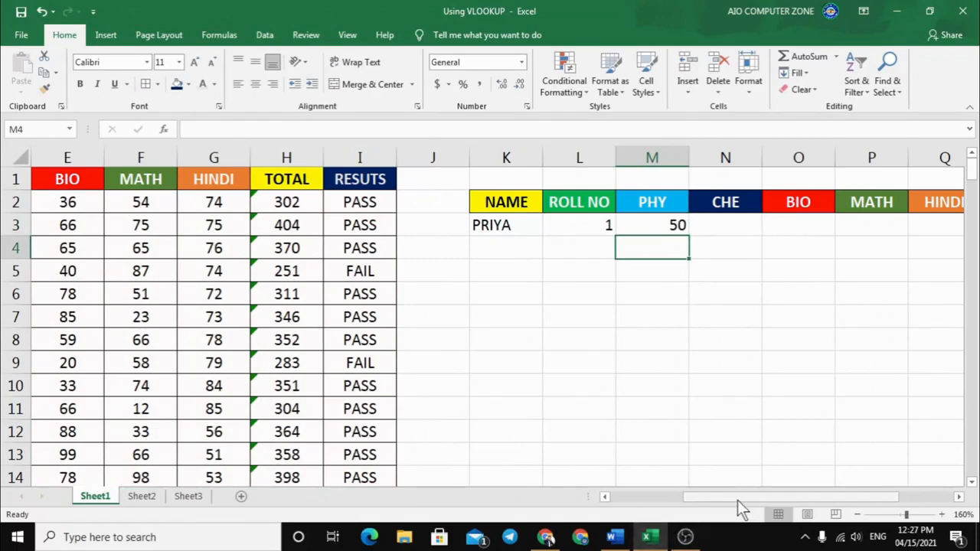
- Start a VLOOKUP formula in N3 under CHE, with K3 as the lookup value
mouse_move(737, 499)
left_mouse_down()
mouse_move(643, 500)
mouse_move(741, 499)
left_mouse_up()
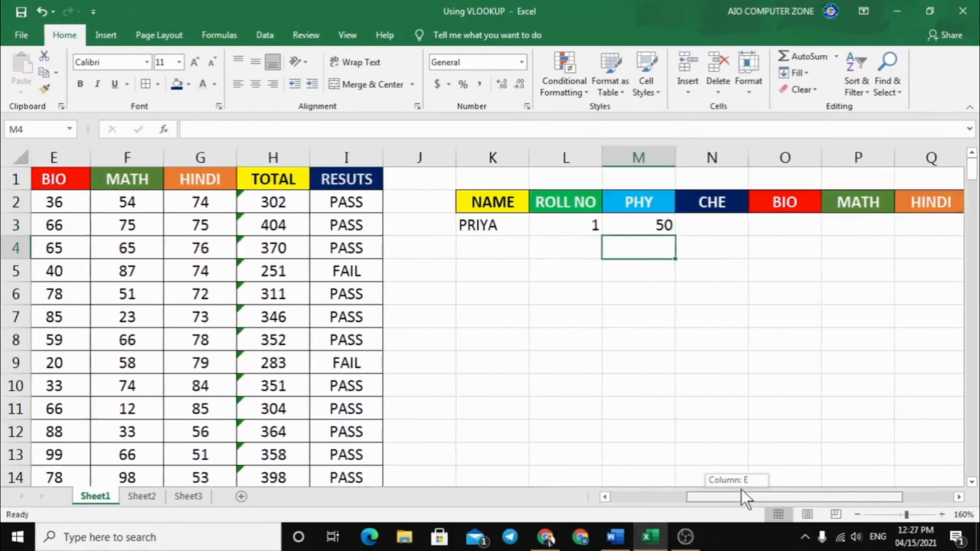
left_click(725, 227)
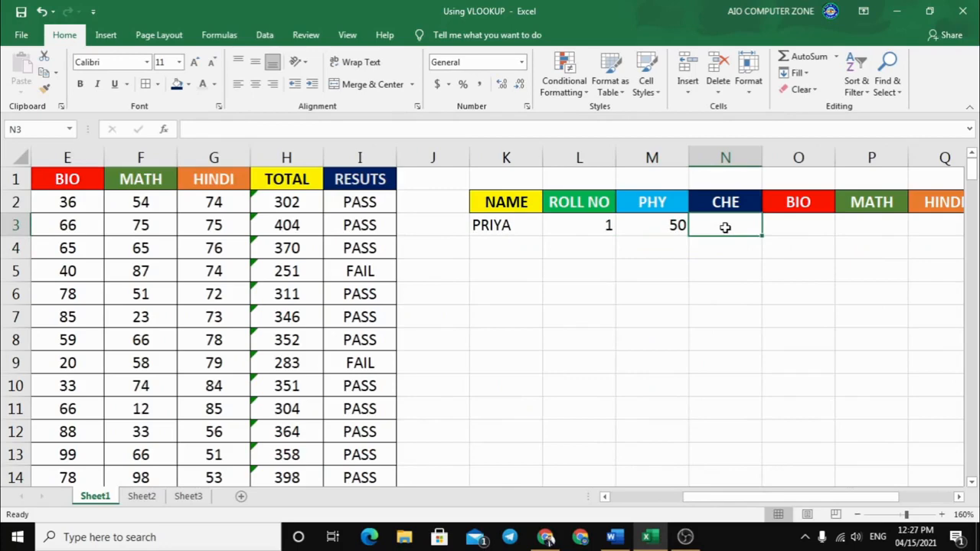
type("=VLOOKUP(")
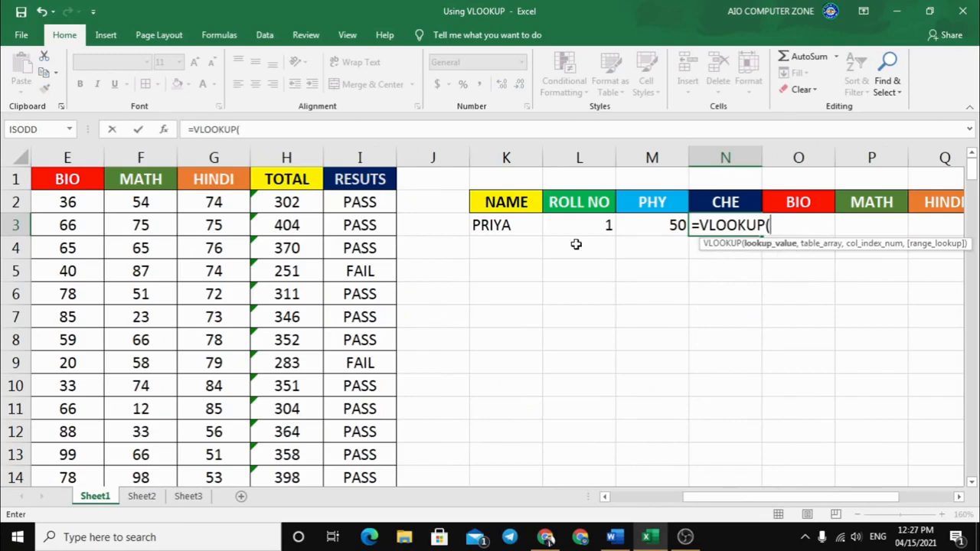
left_click(498, 225)
type(",")
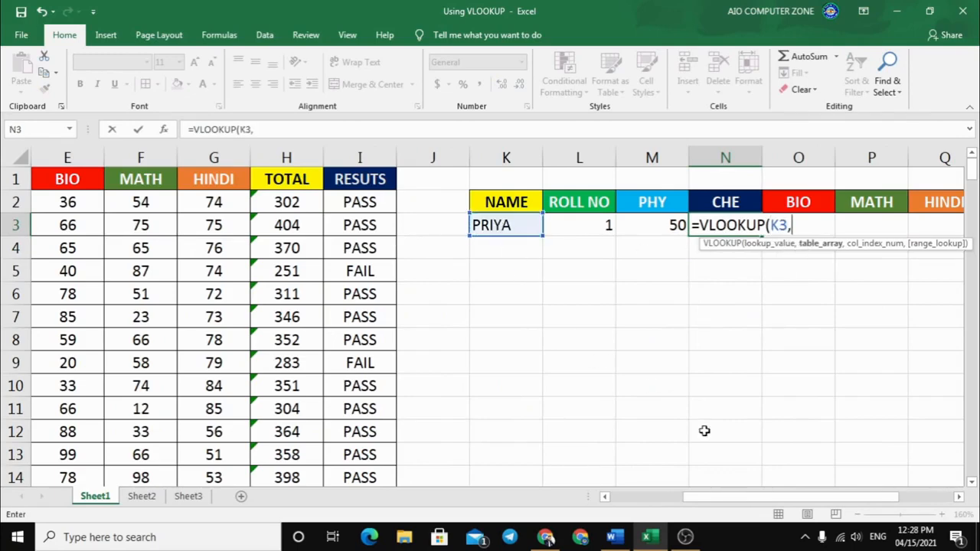
- Set the table array of the N3 VLOOKUP formula to the student records in A2:I18
left_click_drag(731, 499, 650, 498)
left_click_drag(51, 201, 732, 385)
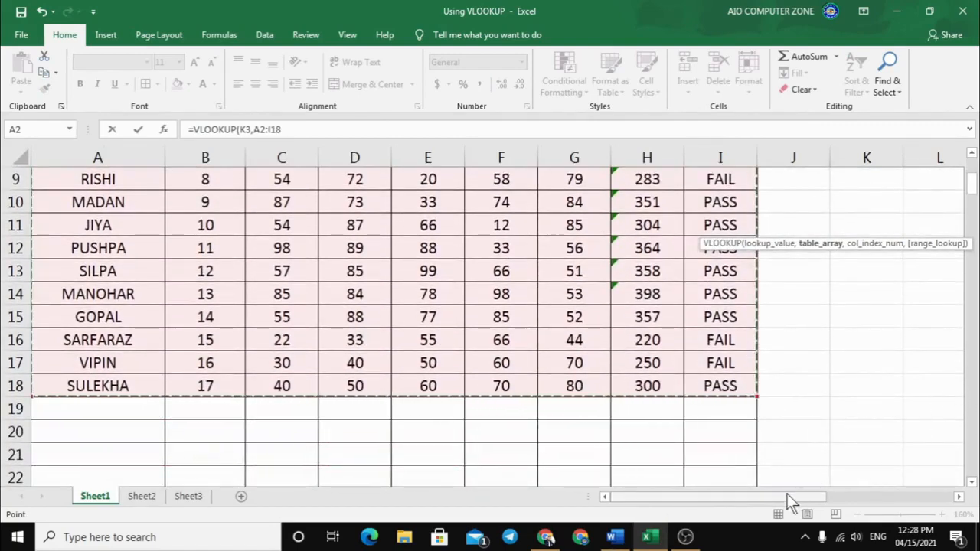
left_click_drag(788, 499, 918, 502)
scroll(772, 342, "up", 3)
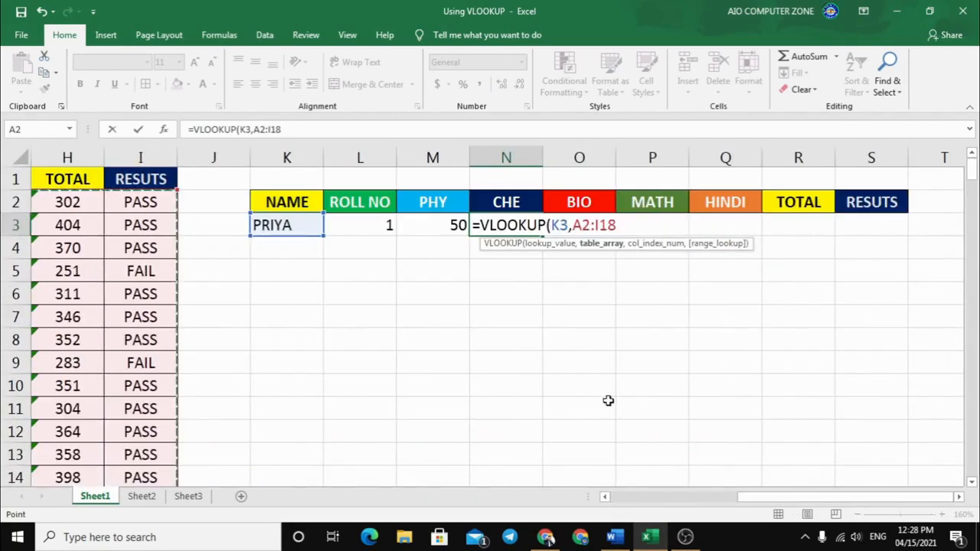
type(",")
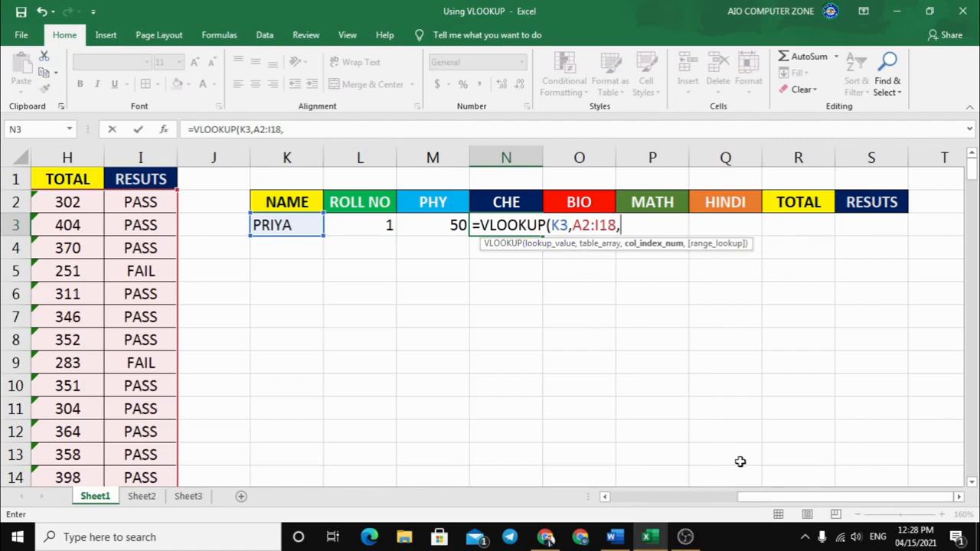
- Complete the N3 formula with column index 4 for CHE and range lookup 0 for an exact match
left_click_drag(769, 499, 628, 497)
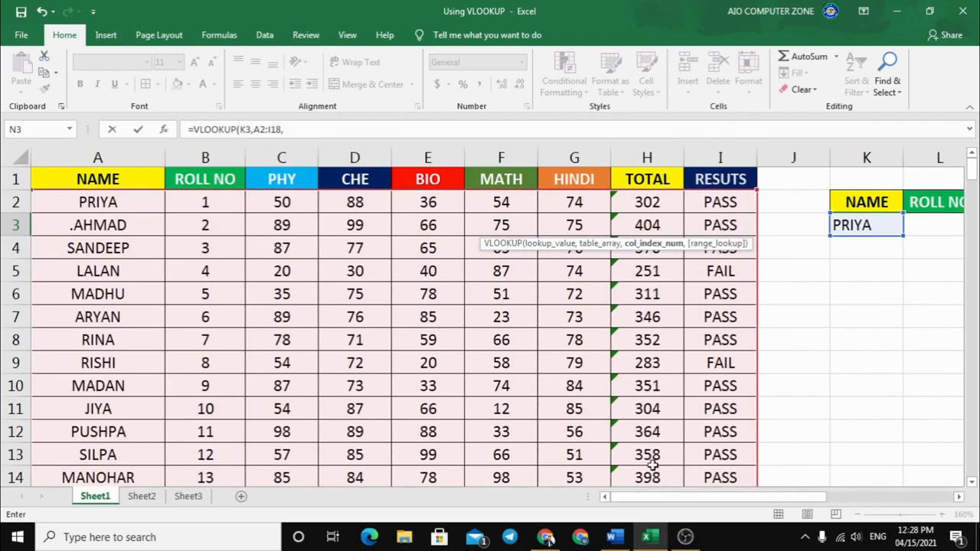
left_click_drag(674, 498, 792, 497)
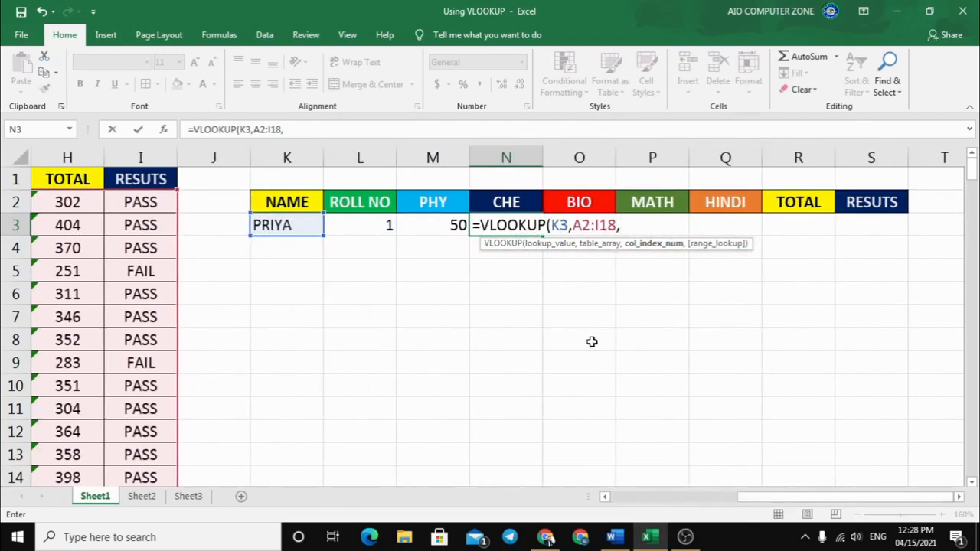
type(",")
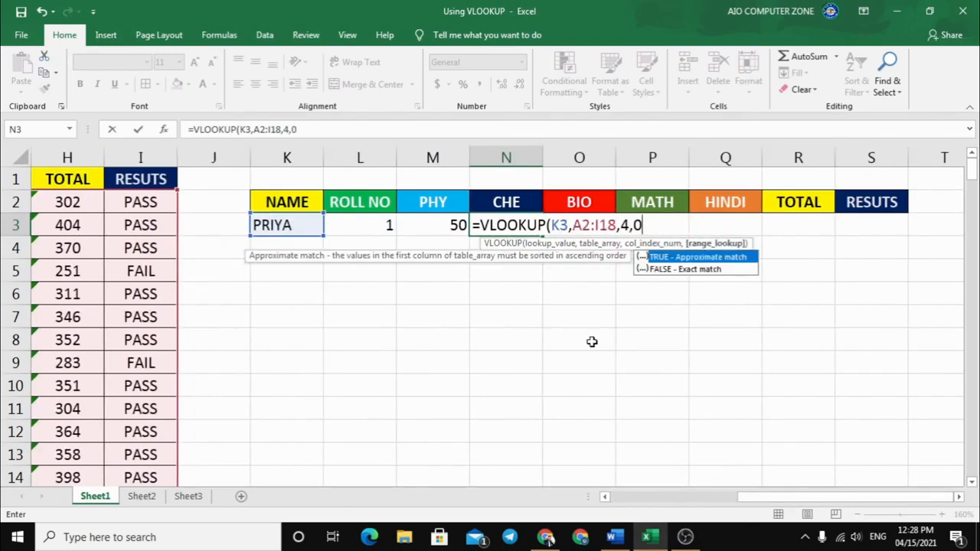
type("0)")
key("Return")
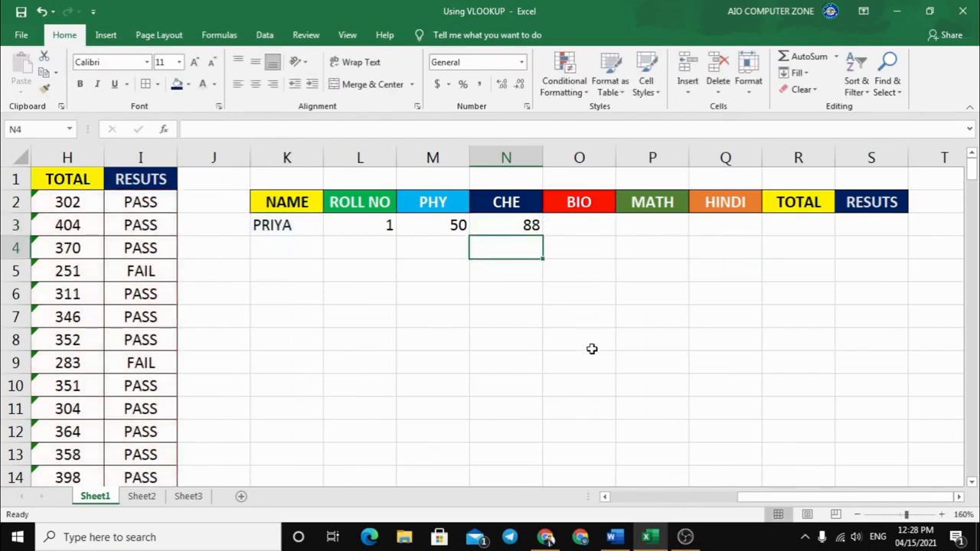
- Start a VLOOKUP formula in O3 under BIO, with K3 as the lookup value
left_click(606, 223)
type("=VLO")
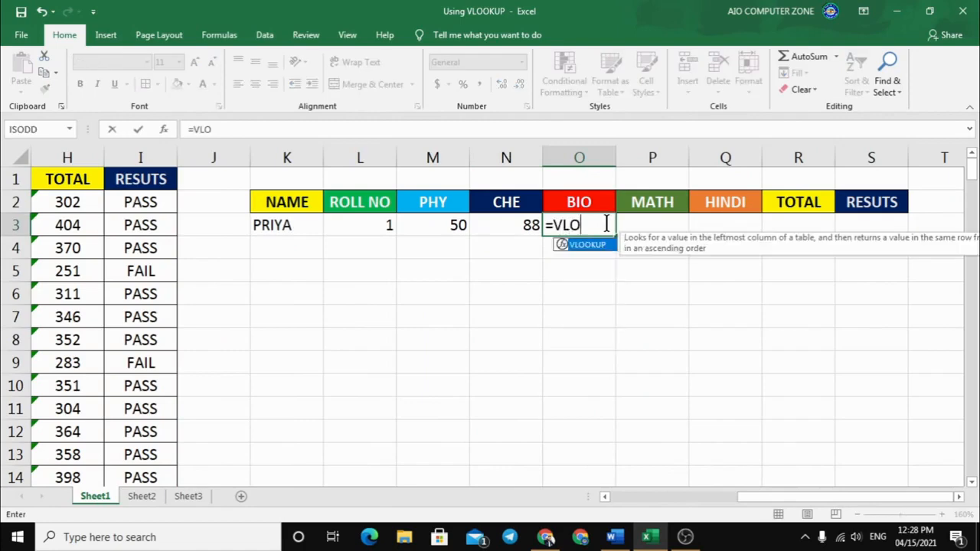
key("Tab")
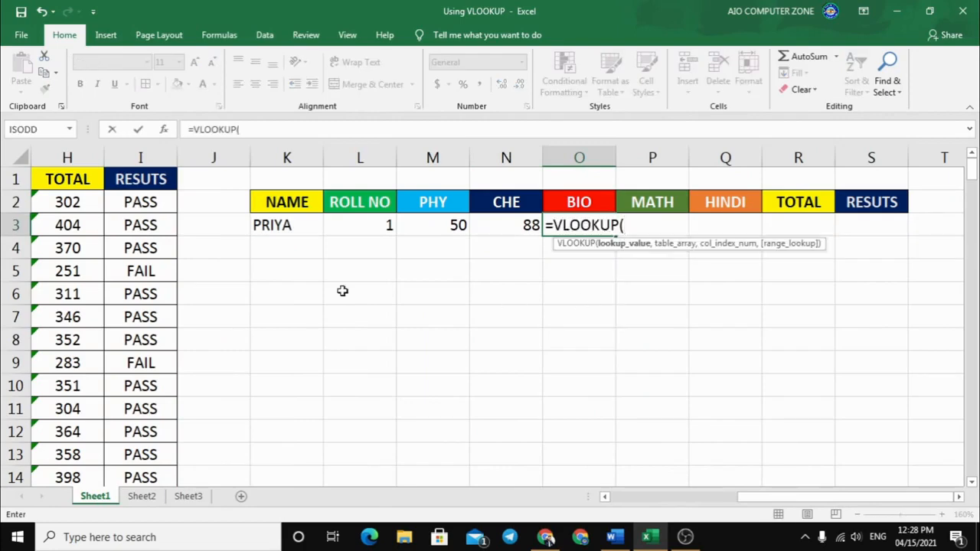
left_click(277, 226)
type(",")
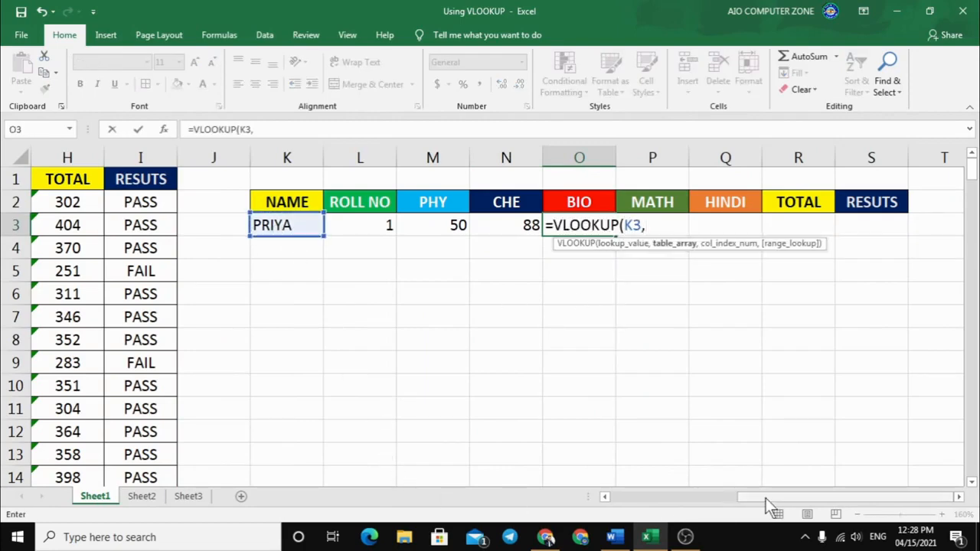
- Set the table array of the O3 VLOOKUP formula to the student records in A2:I18
left_click_drag(765, 498, 642, 503)
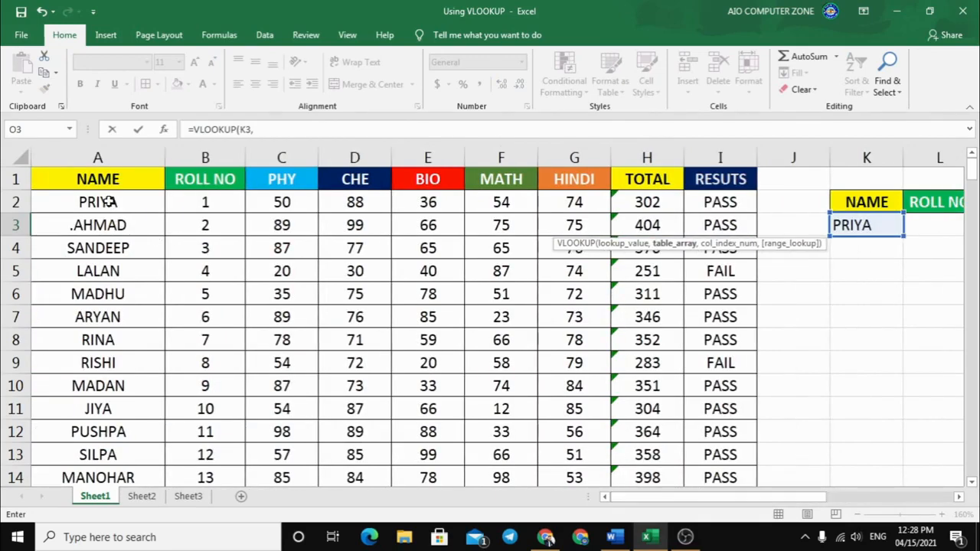
left_click_drag(108, 201, 730, 435)
left_click_drag(758, 497, 874, 502)
scroll(893, 374, "up", 2)
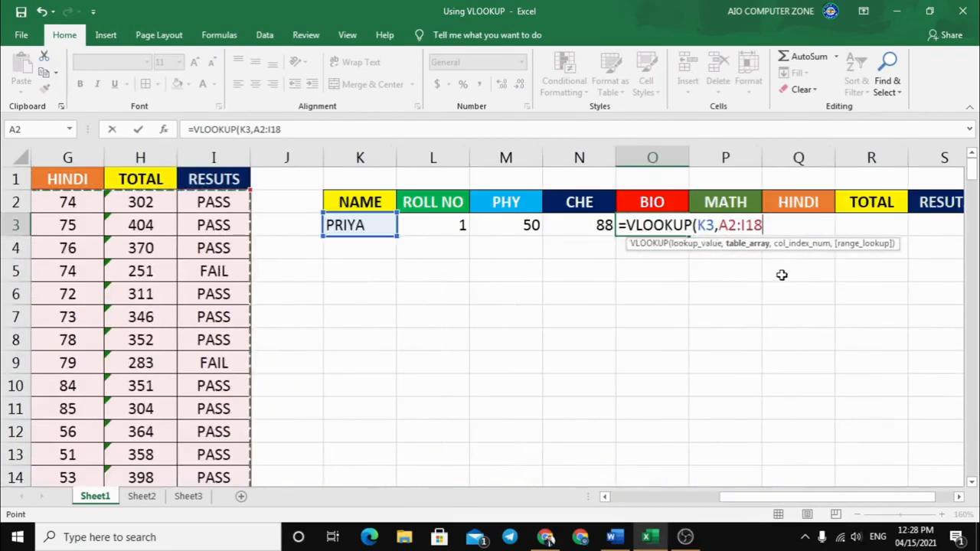
type(",")
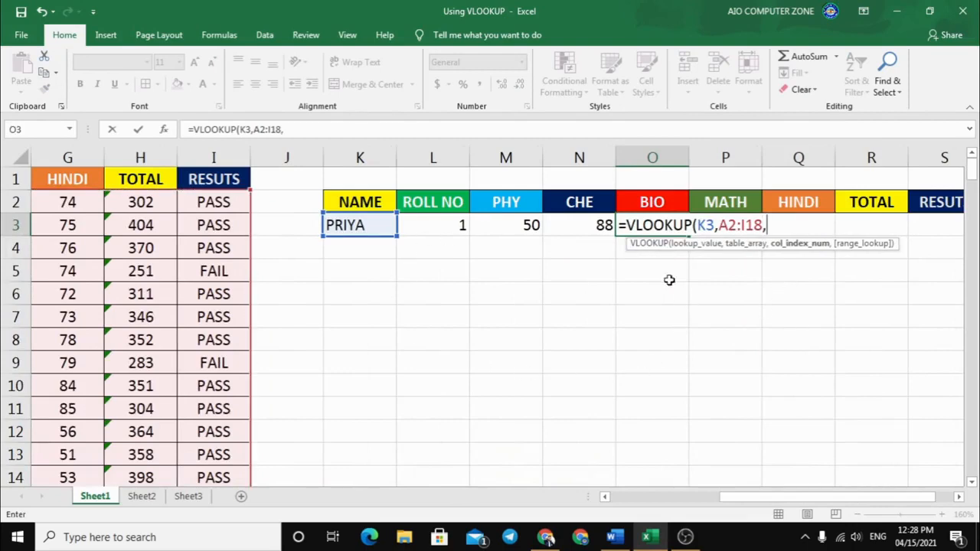
- Complete the O3 formula with column index 5 for BIO and range lookup 0 for an exact match
mouse_move(737, 500)
left_mouse_down()
mouse_move(647, 499)
mouse_move(734, 496)
left_mouse_up()
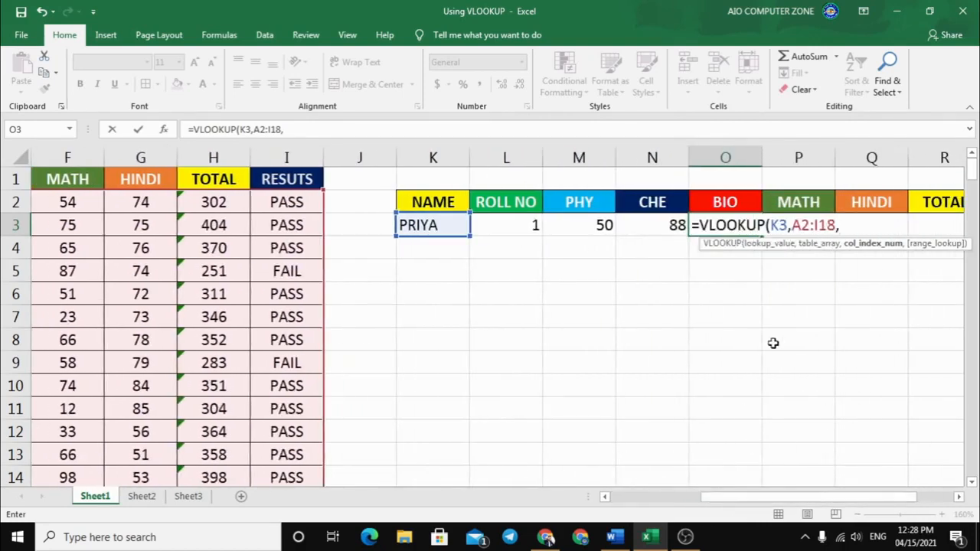
type(",0)")
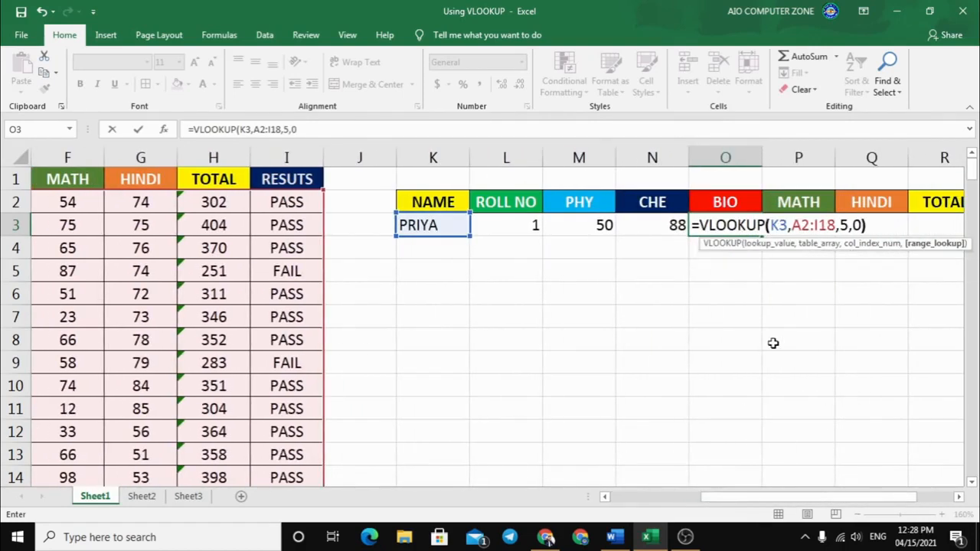
key("Return")
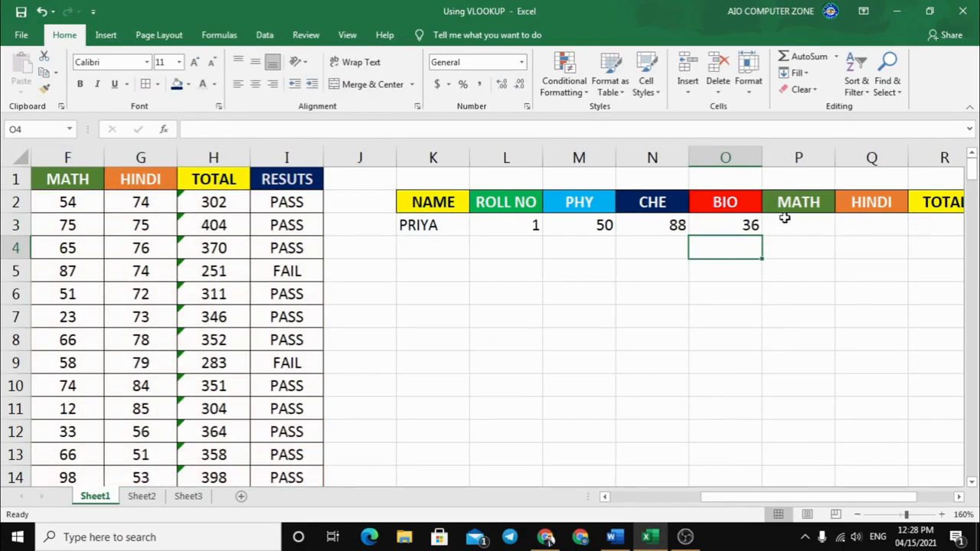
- Start a VLOOKUP formula in P3 under MATH, with K3 as the lookup value
left_click_drag(731, 497, 775, 498)
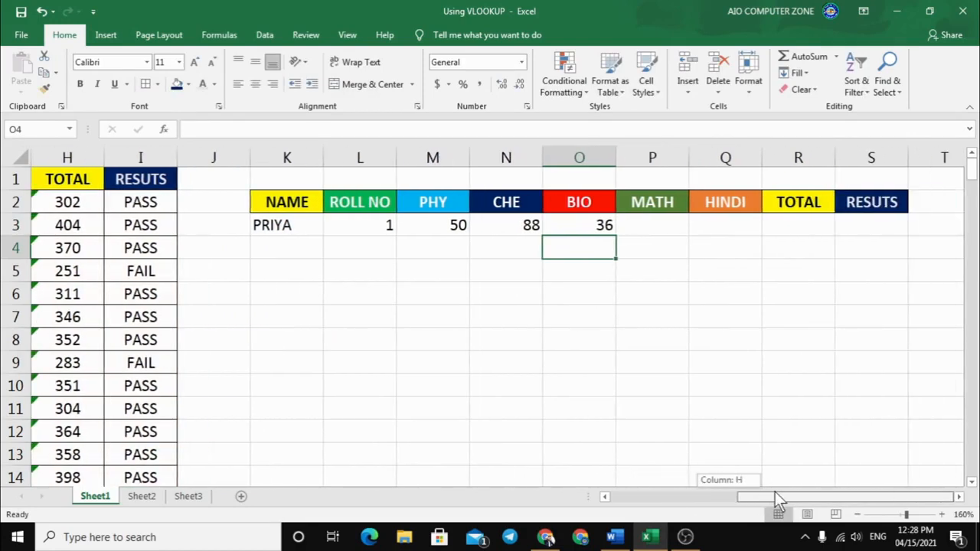
left_click(654, 225)
type("=VLOOKUP(")
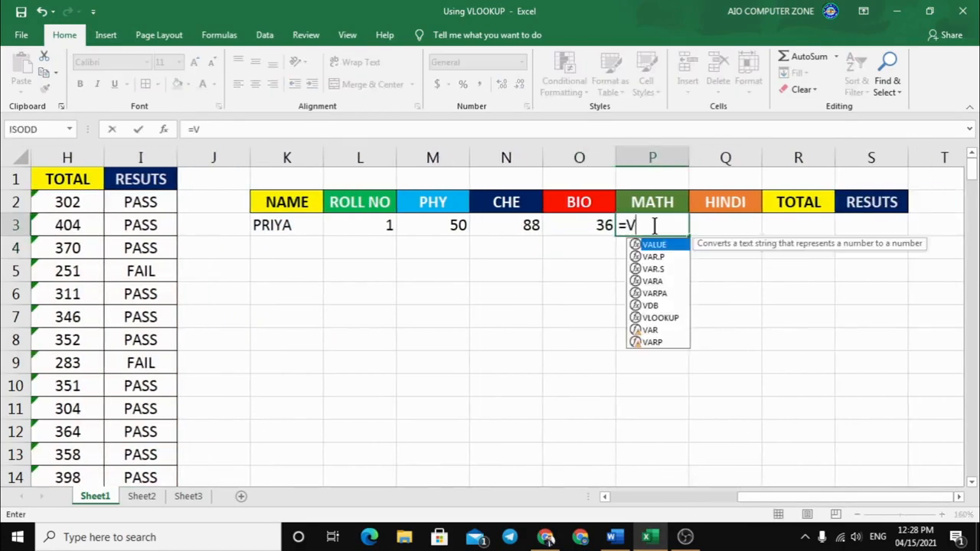
left_click(303, 224)
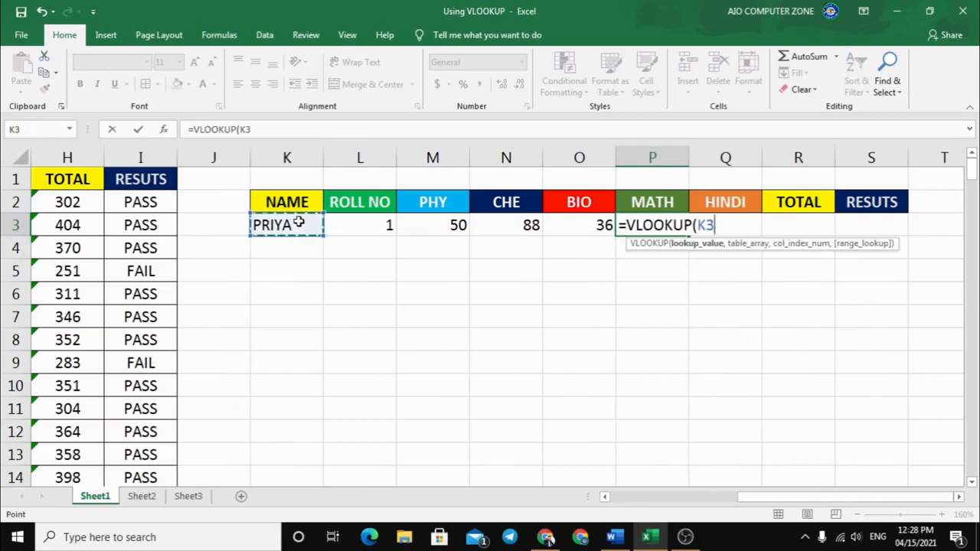
type(",")
- Set the P3 formula's table array to the student records in A2:I18 and its column index to 6 for MATH
left_click_drag(778, 502, 623, 497)
left_click_drag(119, 203, 716, 432)
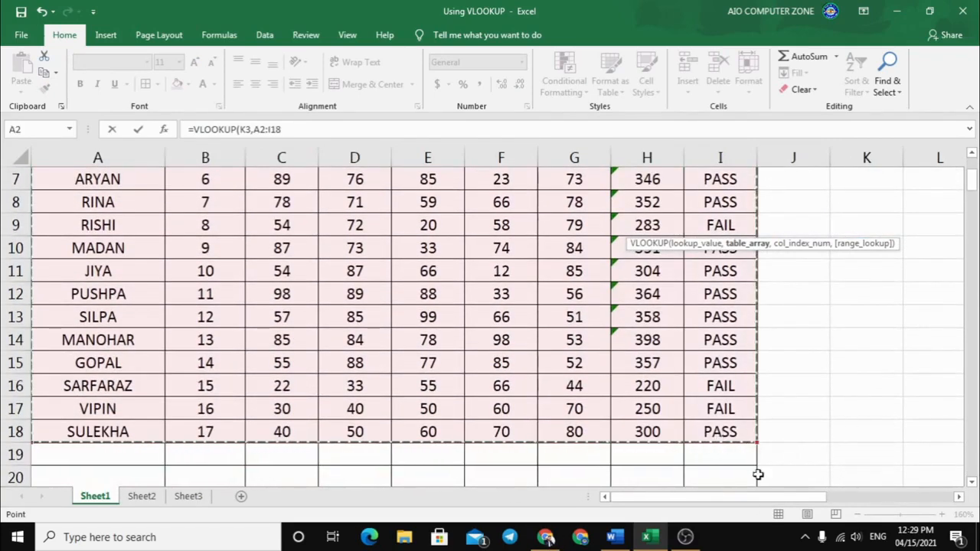
left_click_drag(740, 495, 829, 496)
scroll(868, 352, "up", 2)
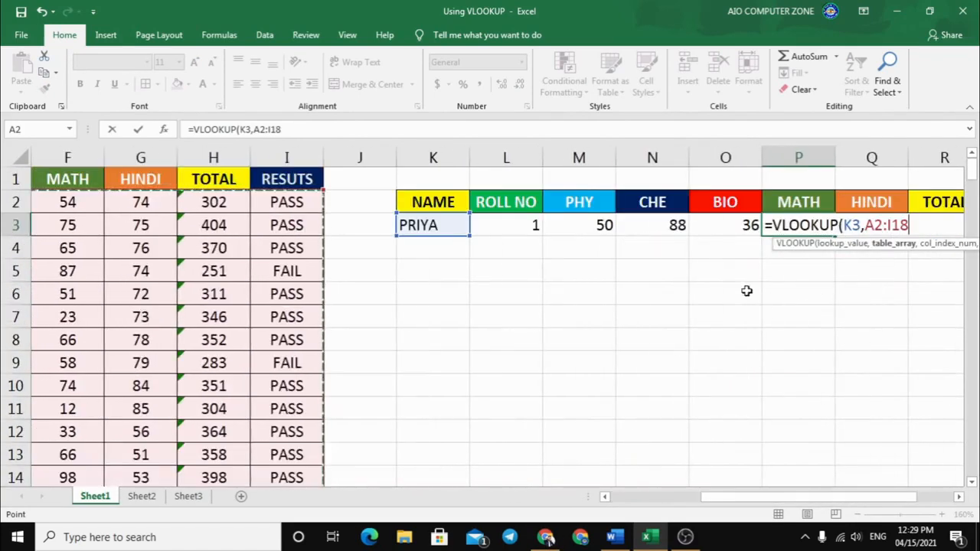
type(",")
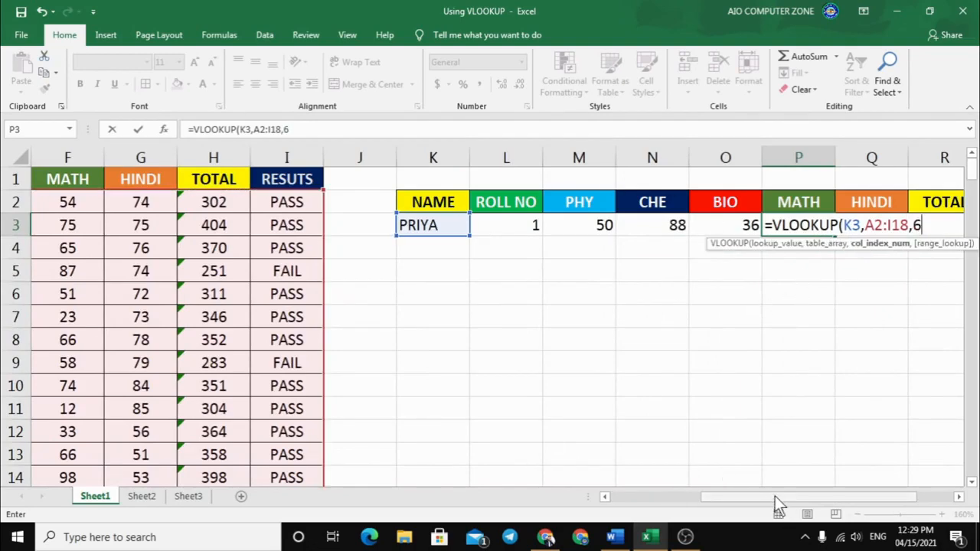
- Complete the P3 formula under MATH with column index 6 and range lookup 0 for an exact match
type("6")
mouse_move(771, 495)
left_mouse_down()
mouse_move(680, 497)
mouse_move(774, 498)
left_mouse_up()
type(",")
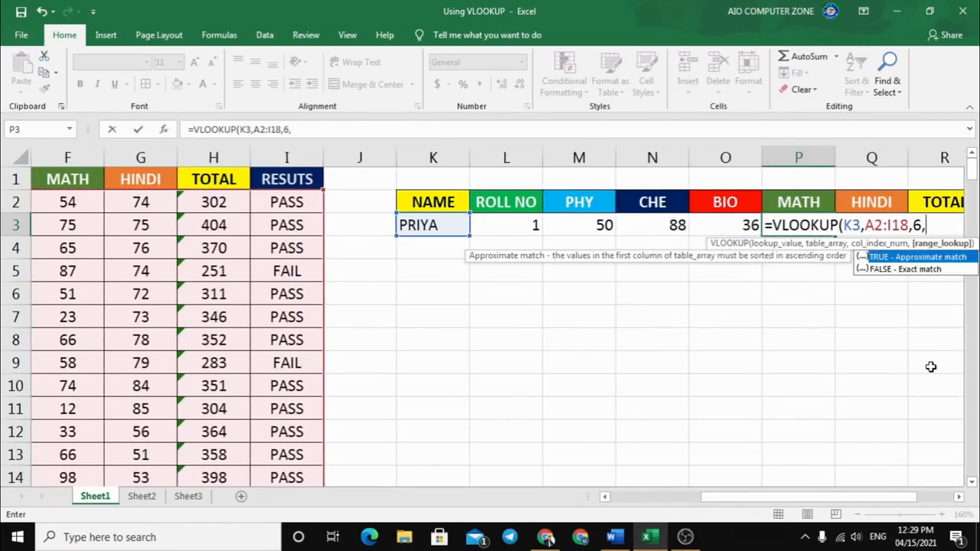
type("0)")
key("Return")
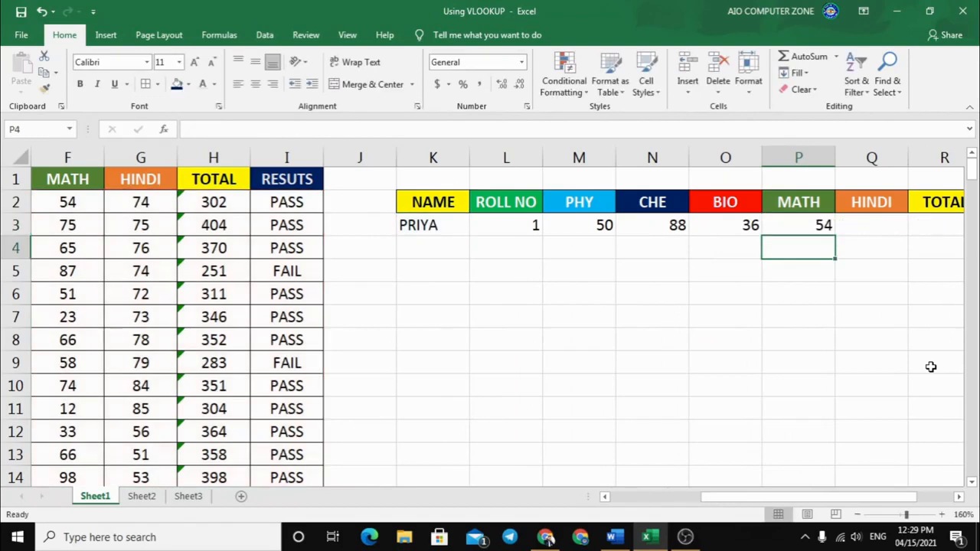
- Start a VLOOKUP formula in Q3 under HINDI, with K3 as the lookup value
left_click_drag(736, 497, 767, 499)
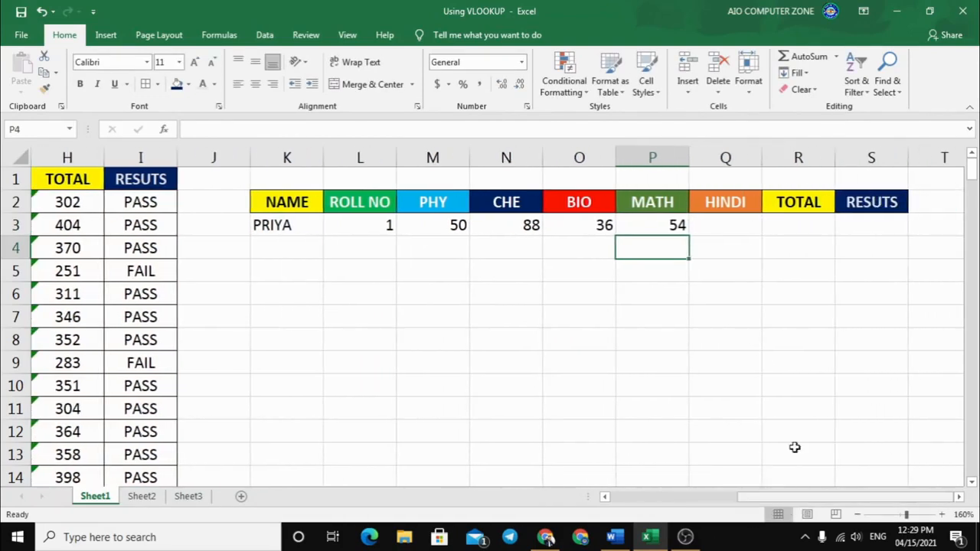
left_click(726, 218)
type("=L")
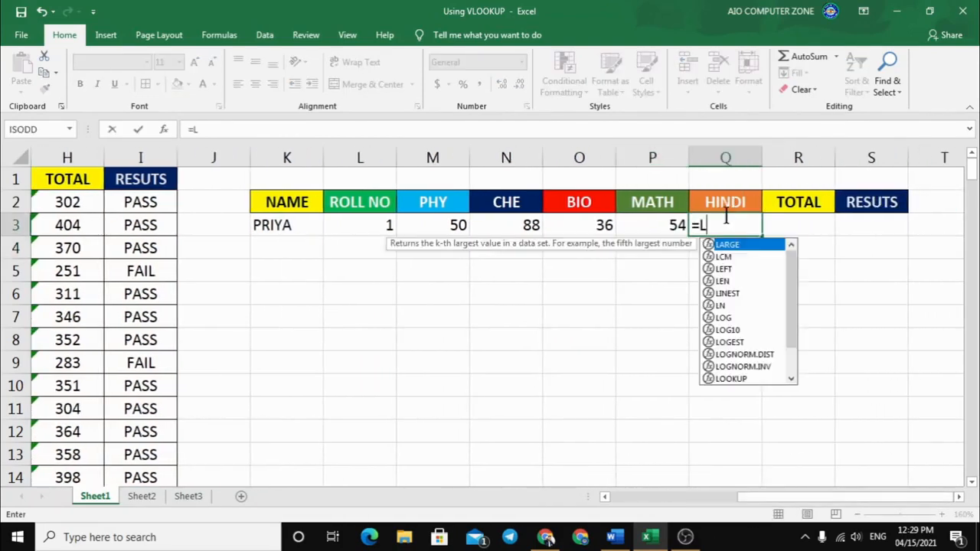
key("BackSpace")
type("VLO")
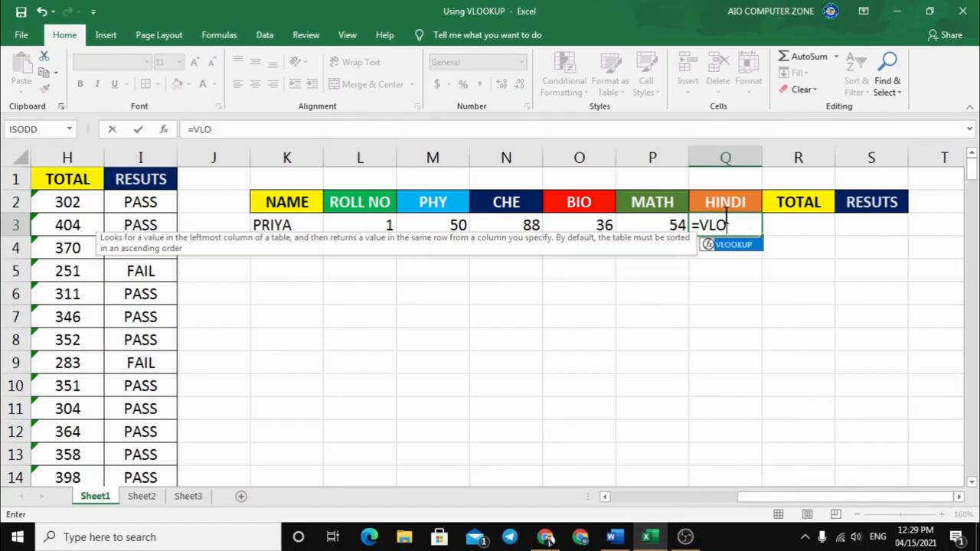
key("Tab")
left_click(265, 222)
type(",")
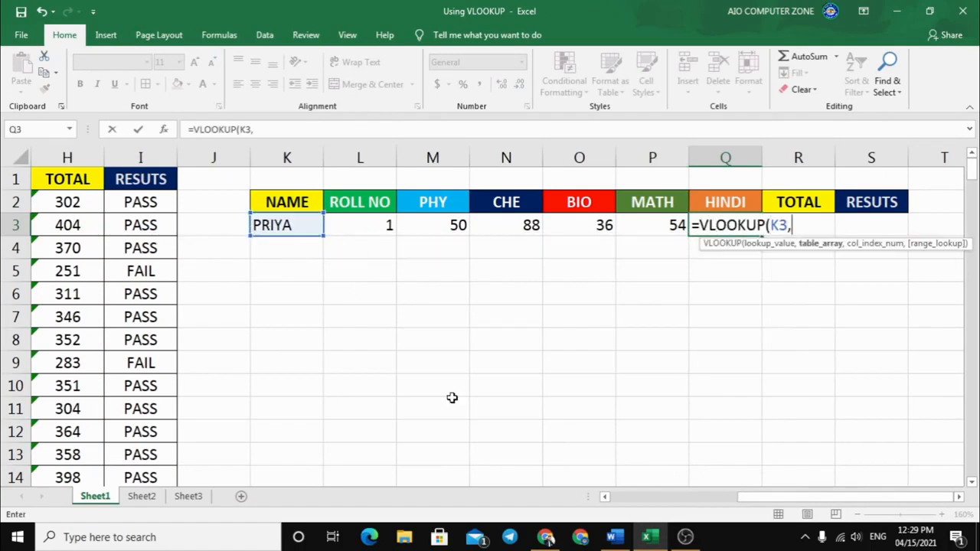
- Set the table array of the Q3 VLOOKUP formula to the student records in A2:I18
left_click_drag(744, 496, 674, 498)
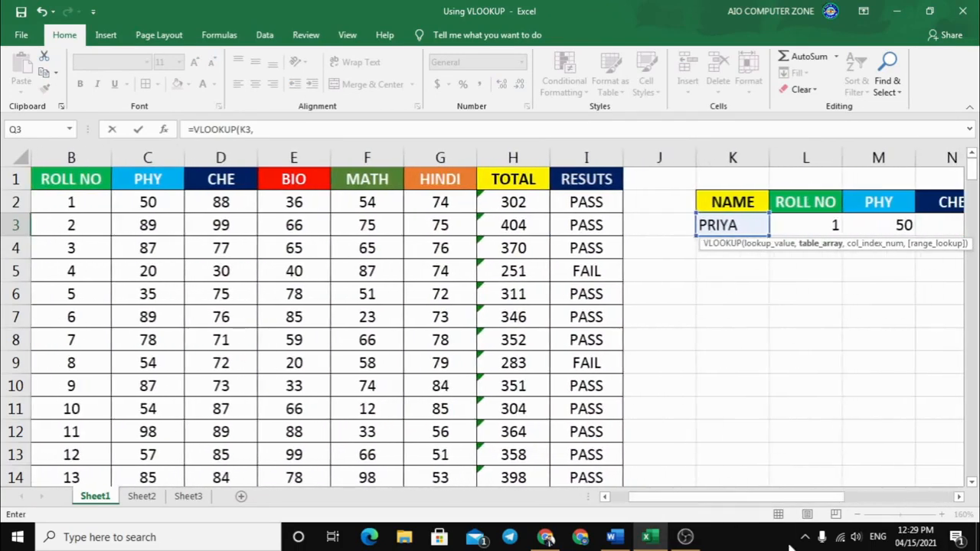
left_click_drag(769, 502, 754, 498)
left_click_drag(105, 204, 712, 453)
left_click_drag(683, 496, 631, 498)
scroll(861, 376, "up", 2)
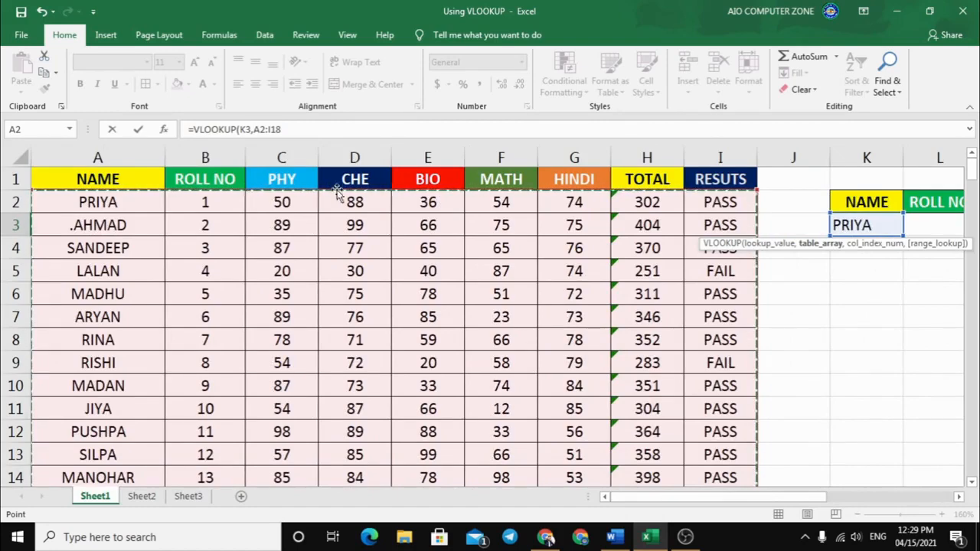
- Complete the Q3 formula with column index 7 for HINDI and range lookup 0 for an exact match
left_click_drag(658, 498, 805, 500)
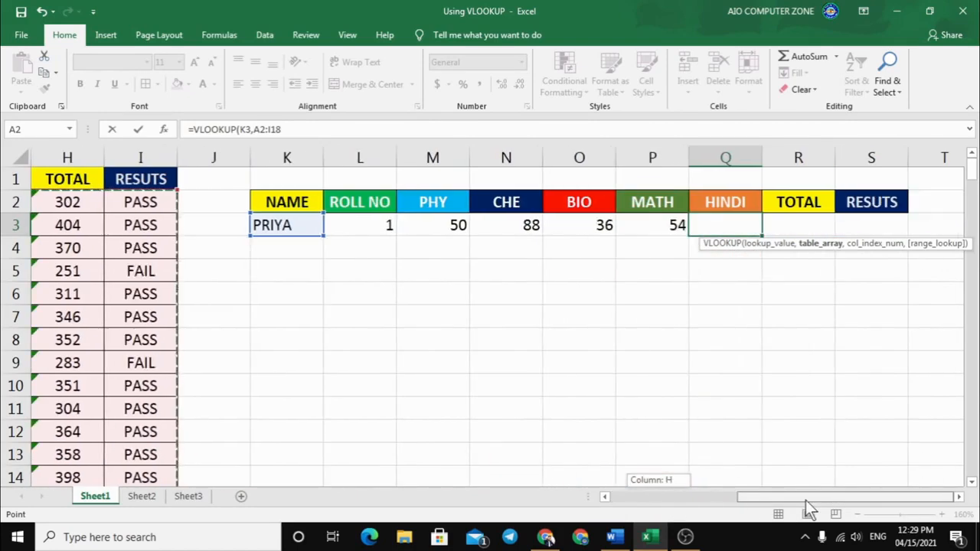
type(",7")
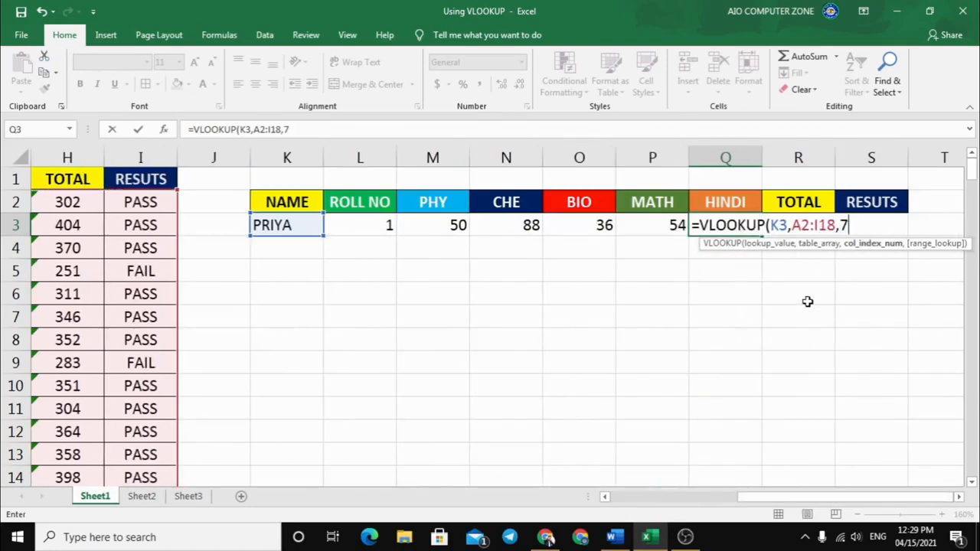
type(",0)")
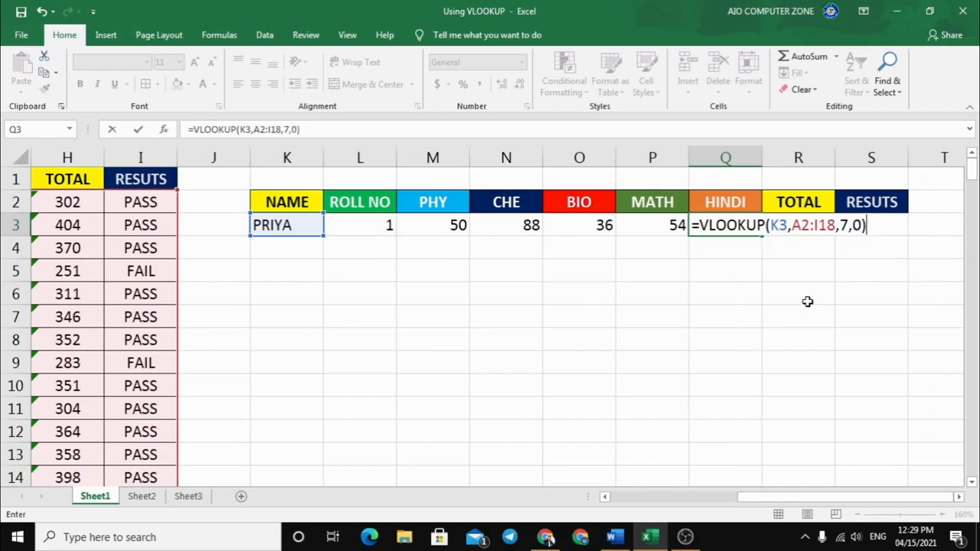
key("Return")
- Start a VLOOKUP formula in R3 under TOTAL, with K3 as the lookup value
left_click(781, 219)
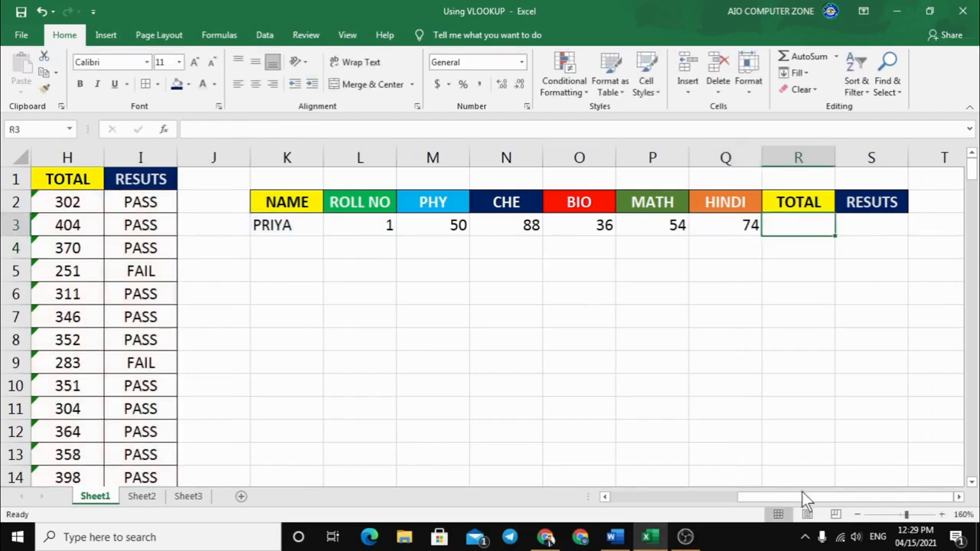
left_click_drag(801, 496, 822, 498)
type("=VLOOKUP(")
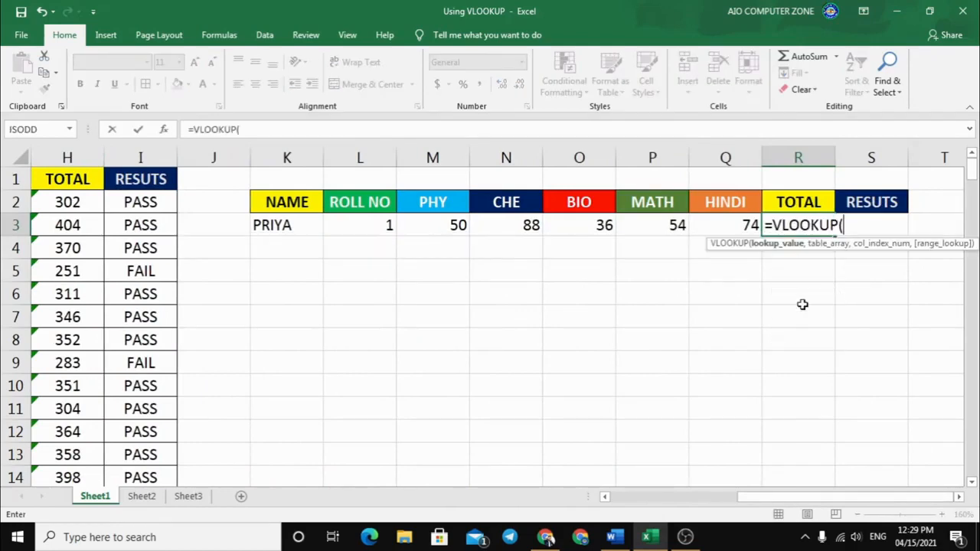
left_click(282, 230)
type(",")
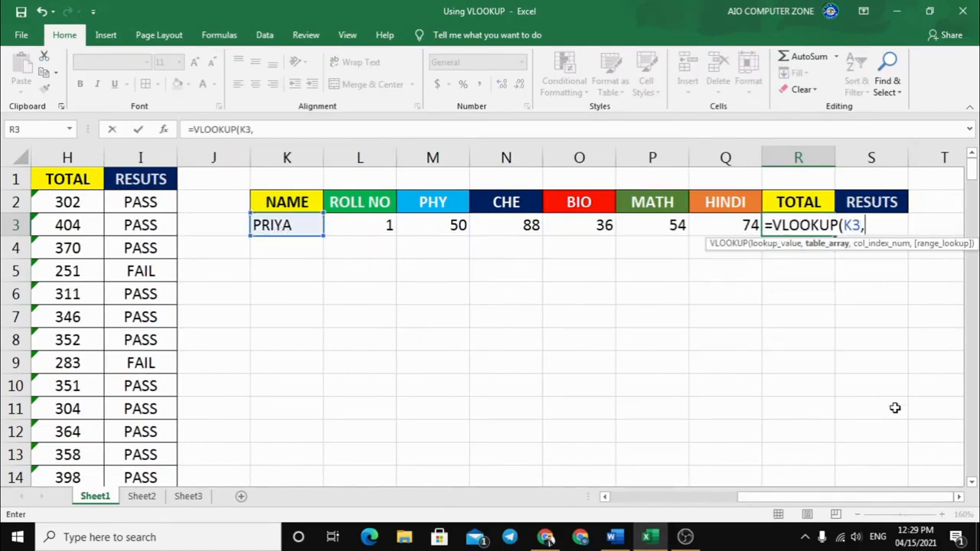
- Set the table array of the R3 VLOOKUP formula to the student records in A2:I18
left_click_drag(805, 499, 658, 493)
left_click_drag(144, 209, 723, 453)
left_click_drag(738, 500, 865, 502)
scroll(859, 356, "up", 2)
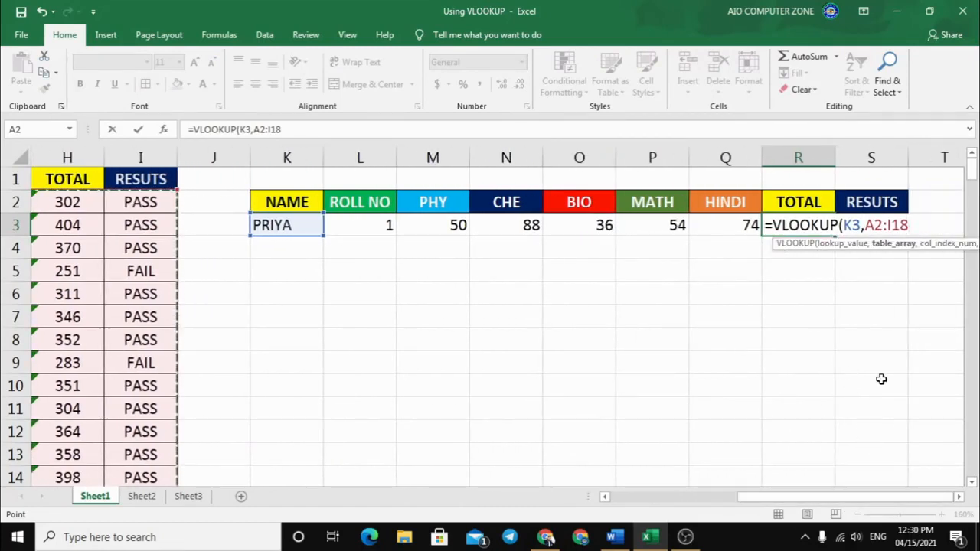
- Complete the R3 formula with column index 8 for TOTAL and range lookup 0 for an exact match
type(",")
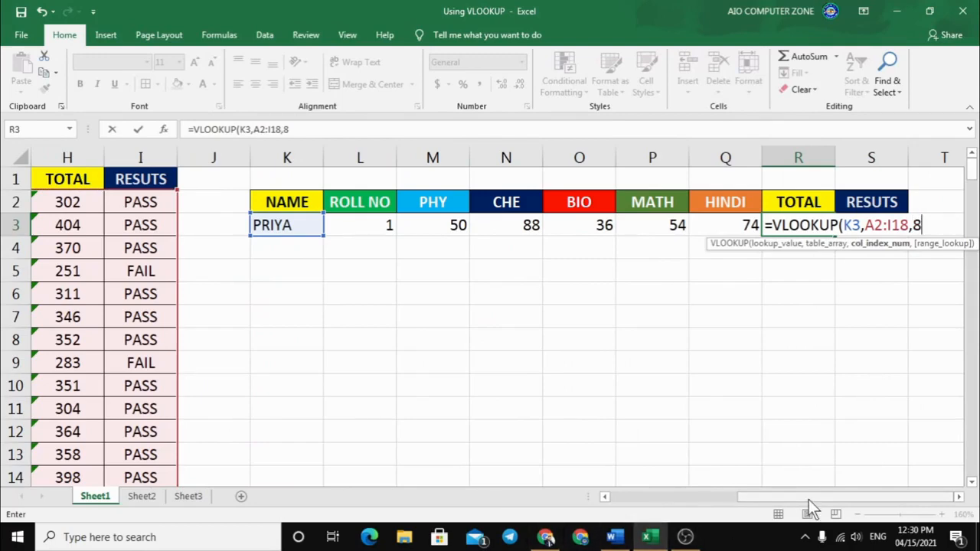
type("8,0")
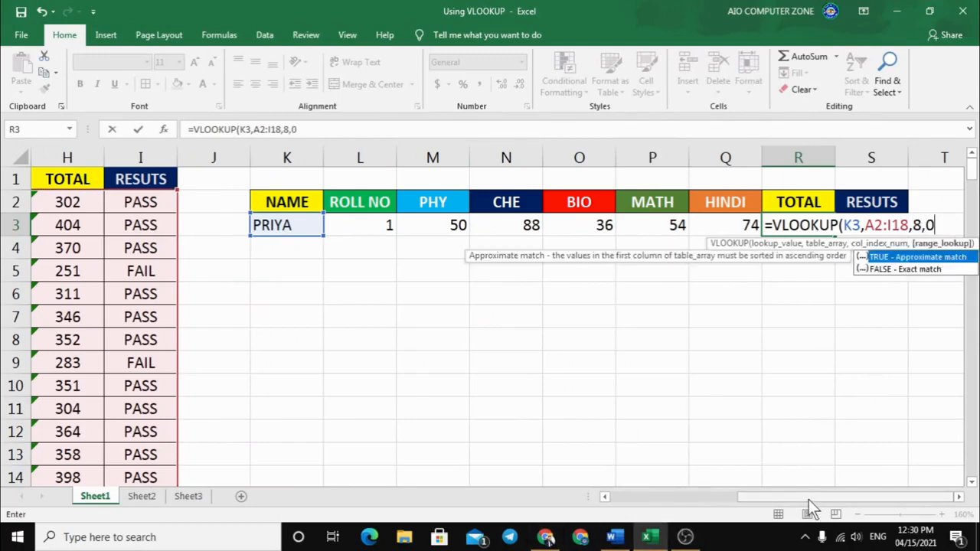
type(")")
key("Return")
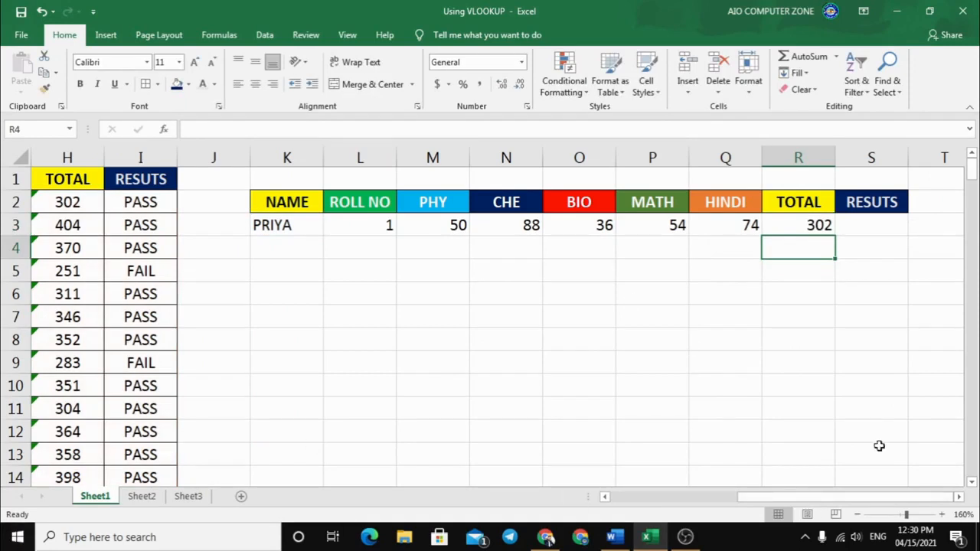
- Start a VLOOKUP formula in S3 under RESUTS, with K3 as the lookup value
left_click(851, 225)
type("=VLOOKUP(")
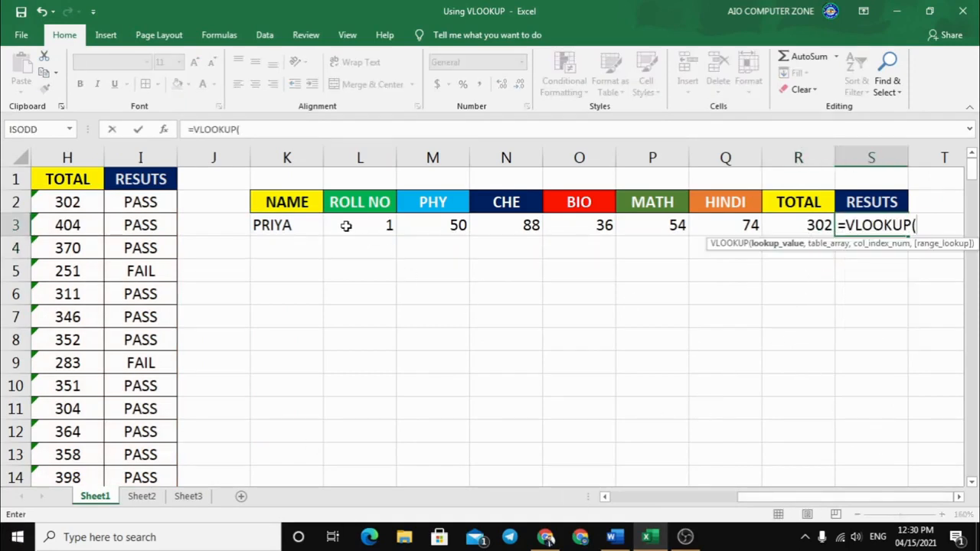
left_click(293, 227)
type(",")
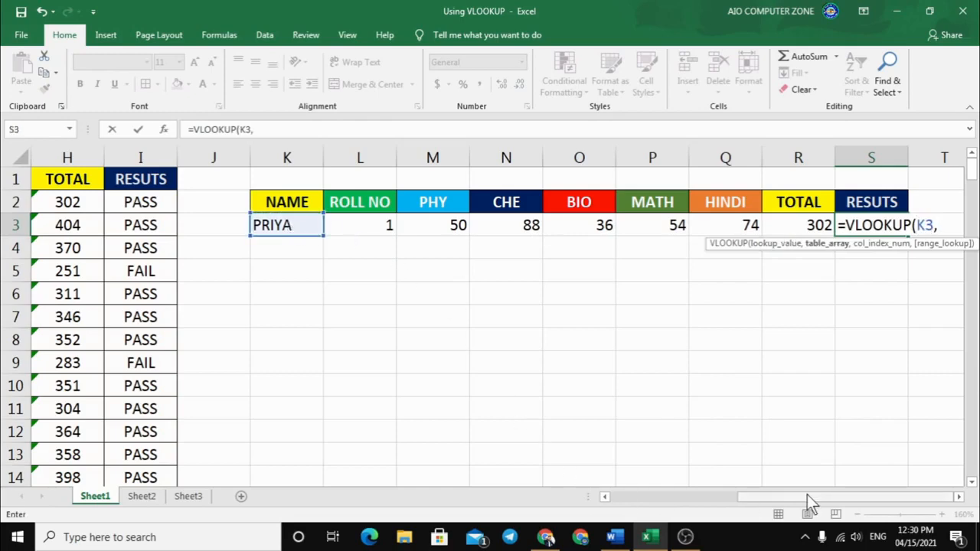
- Set the table array of the S3 VLOOKUP formula to the student records in A2:I18
left_click_drag(807, 495, 631, 456)
left_click_drag(707, 497, 671, 497)
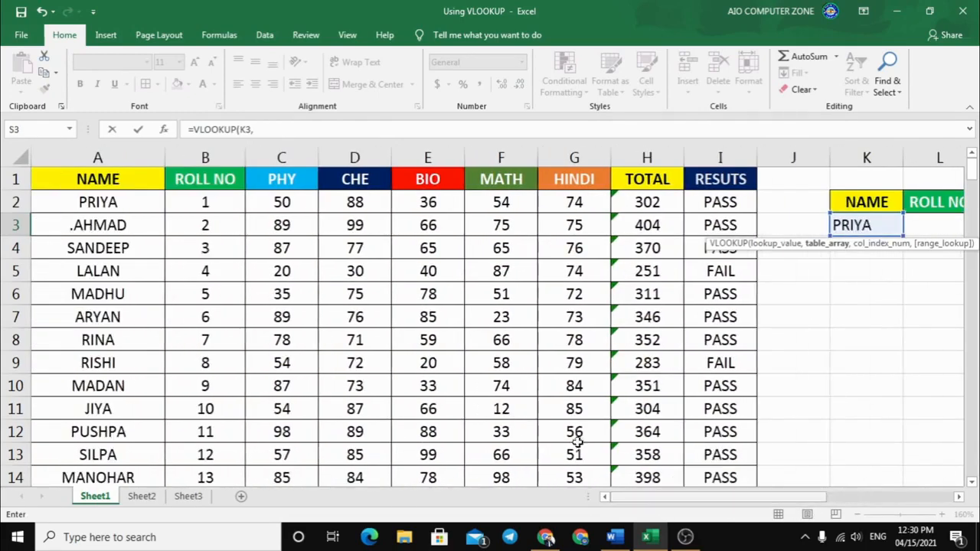
left_click_drag(95, 204, 868, 498)
type(",")
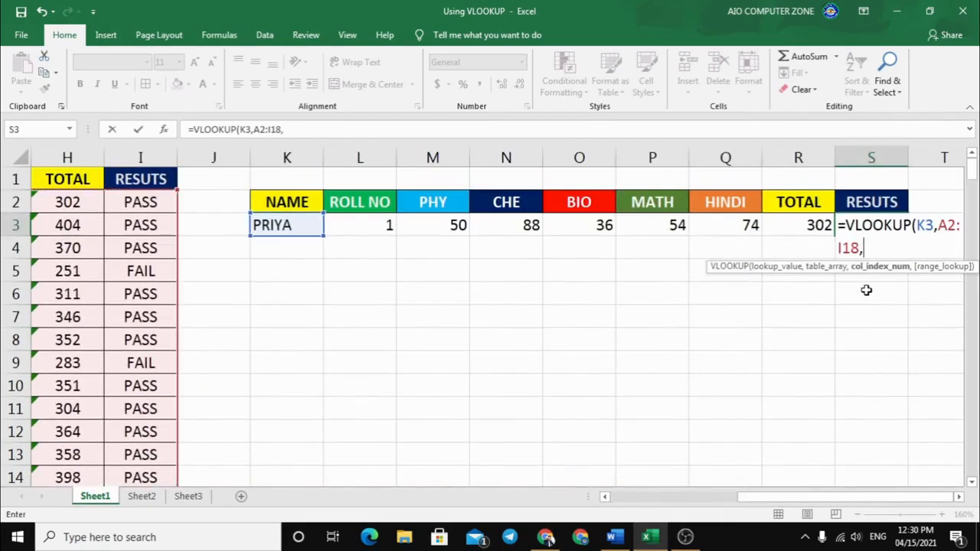
- Complete the S3 formula with column index 9 for RESUTS and range lookup 0 for an exact match
type("9,0")
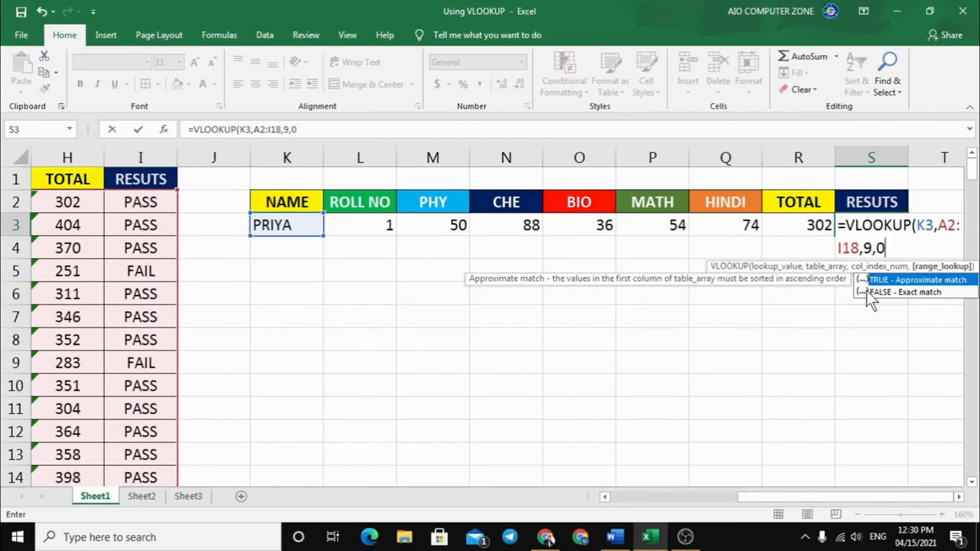
type(")")
key("Return")
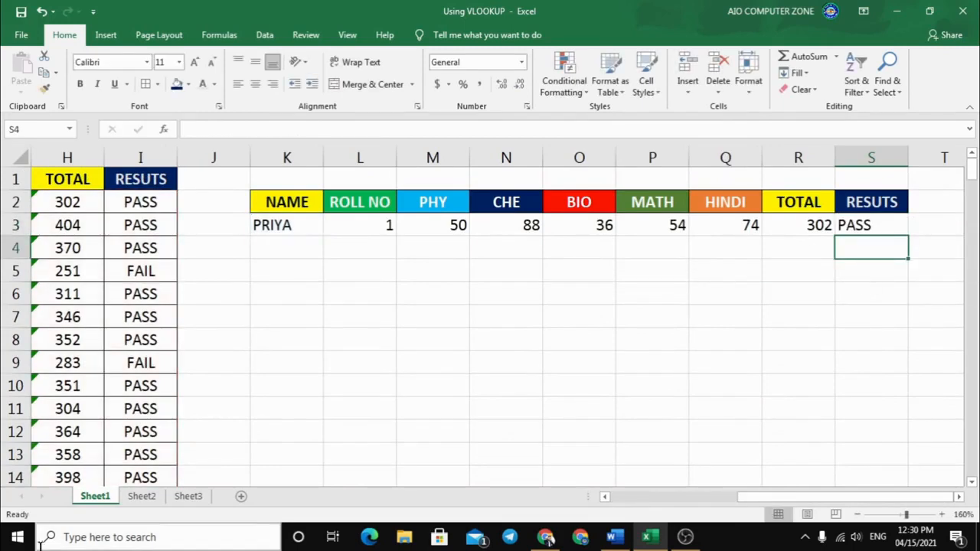
- Review the finished lookup row in K2:S3, checking the name in K3 and the VLOOKUP formulas beside it
left_click(307, 229)
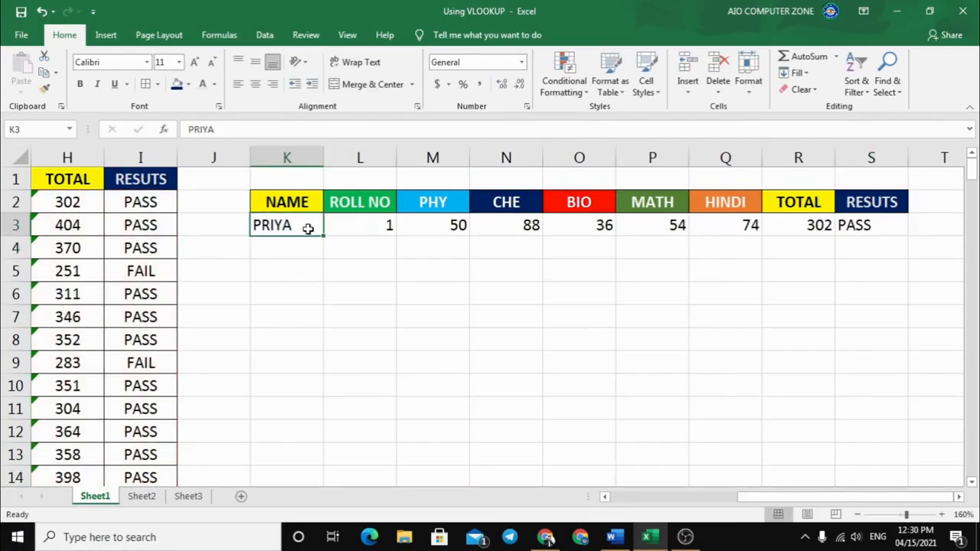
left_click(357, 228)
left_click(444, 225)
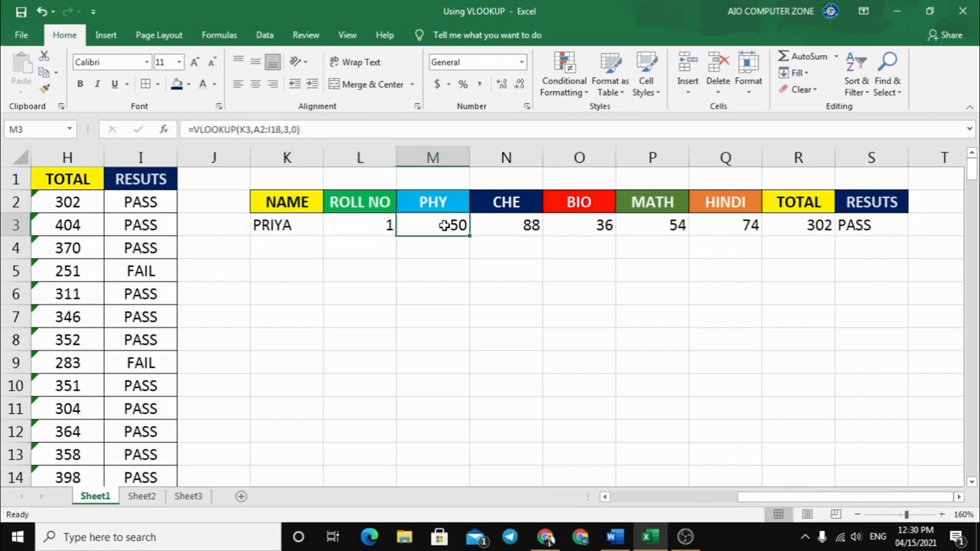
left_click(525, 227)
left_click(571, 232)
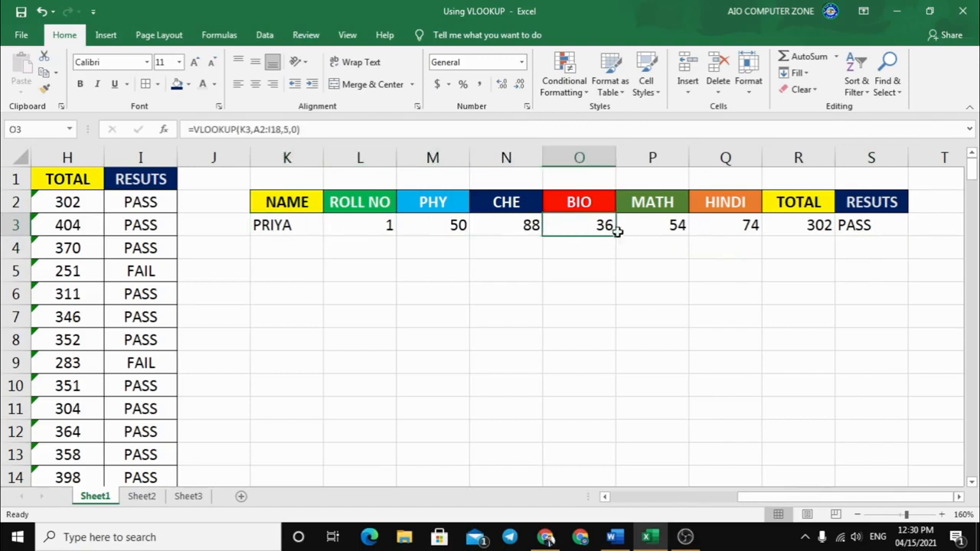
left_click_drag(306, 235, 452, 230)
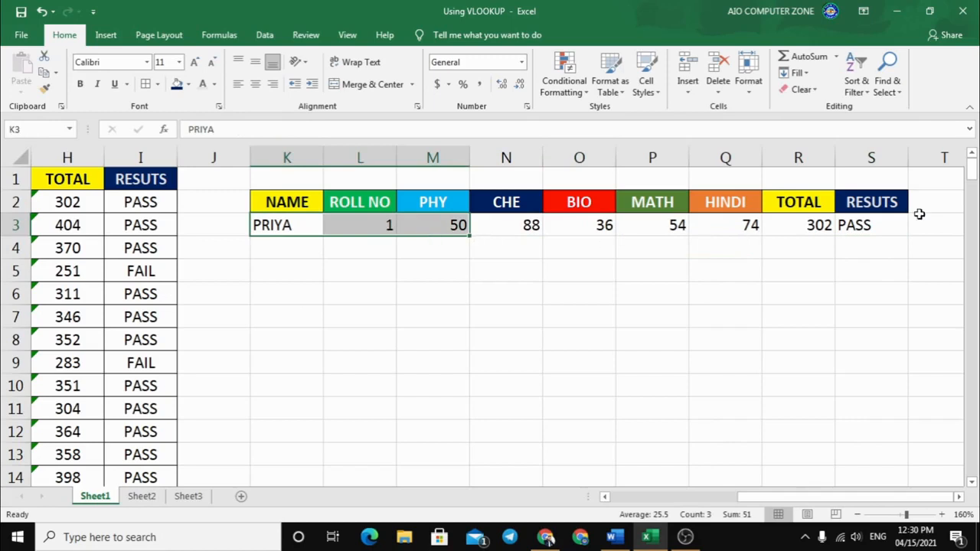
left_click(933, 207)
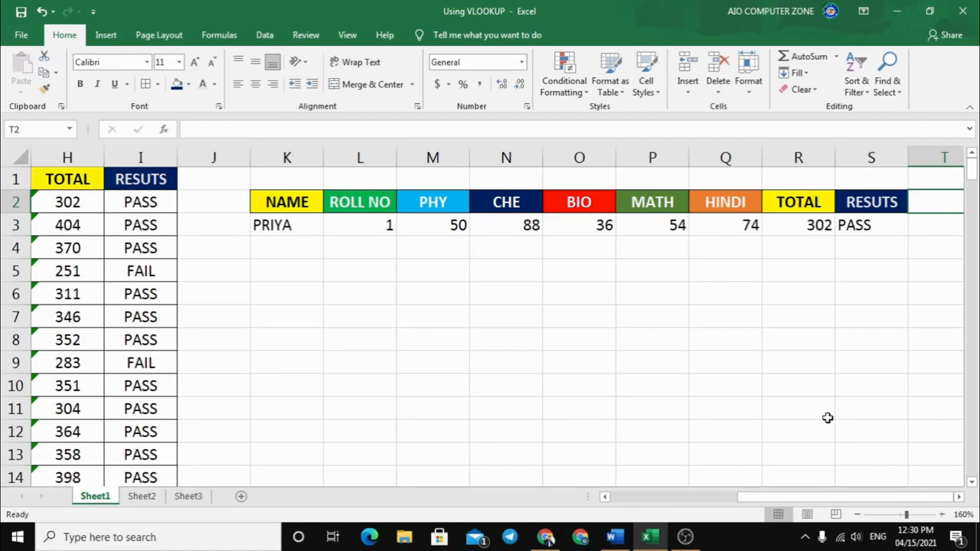
left_click_drag(265, 203, 900, 226)
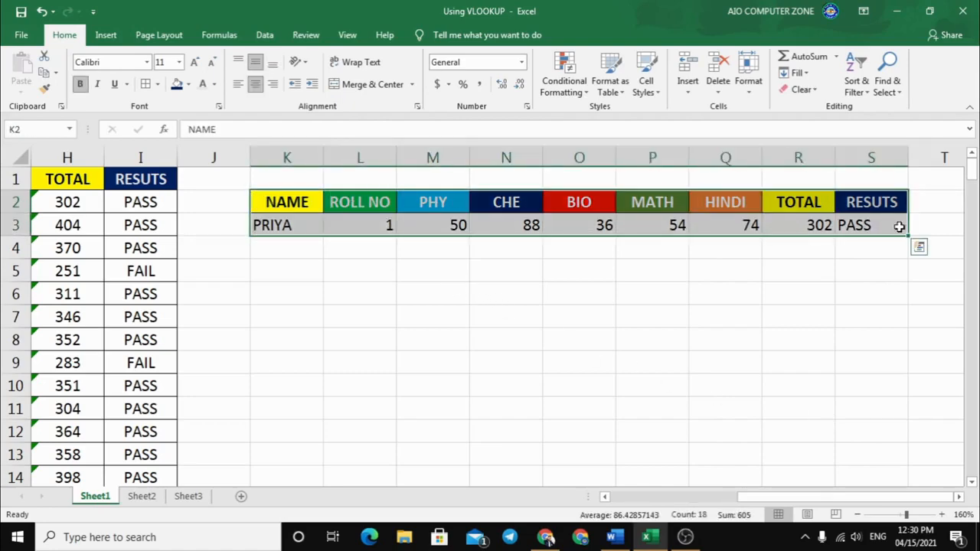
left_click(852, 251)
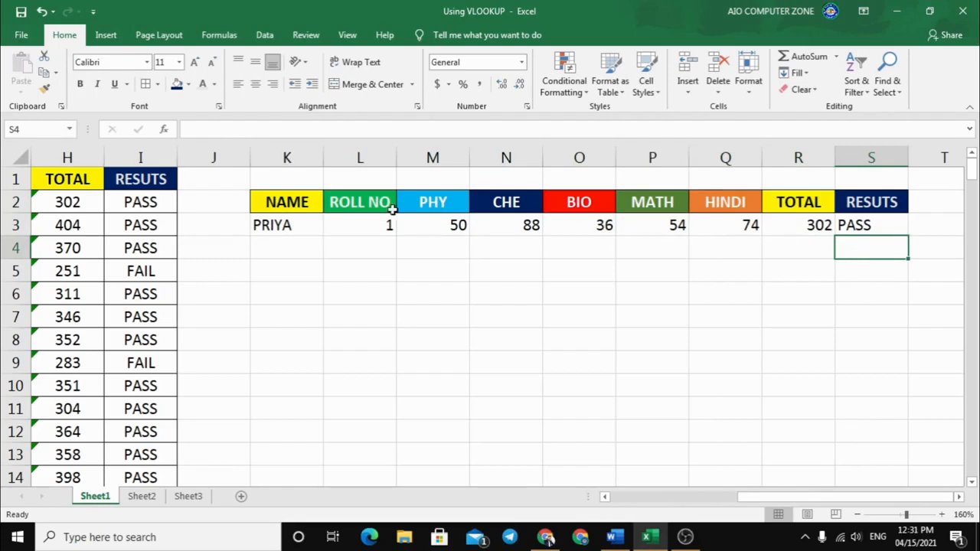
left_click_drag(285, 224, 469, 230)
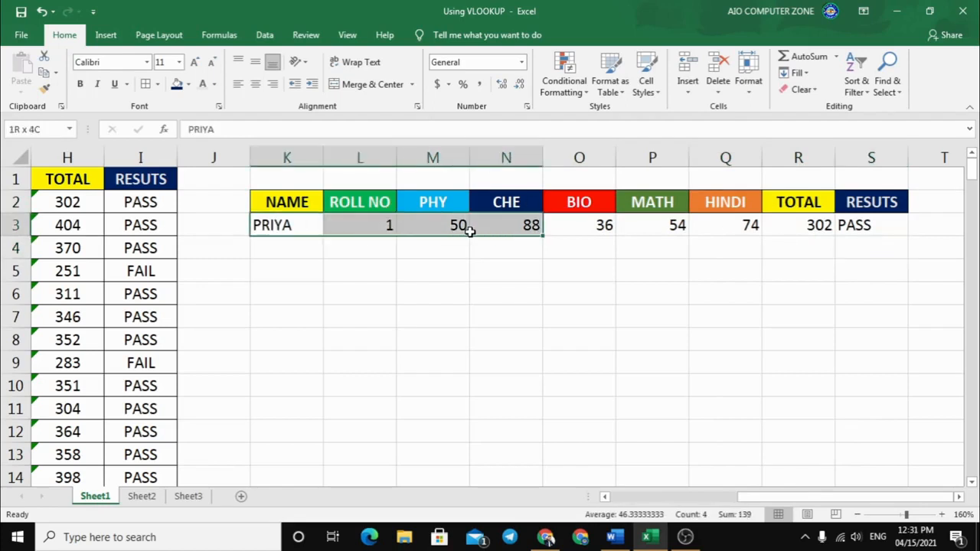
left_click(468, 313)
- Look over the source student table on Sheet1, check Sheet2, and return to Sheet1
left_click_drag(781, 499, 612, 496)
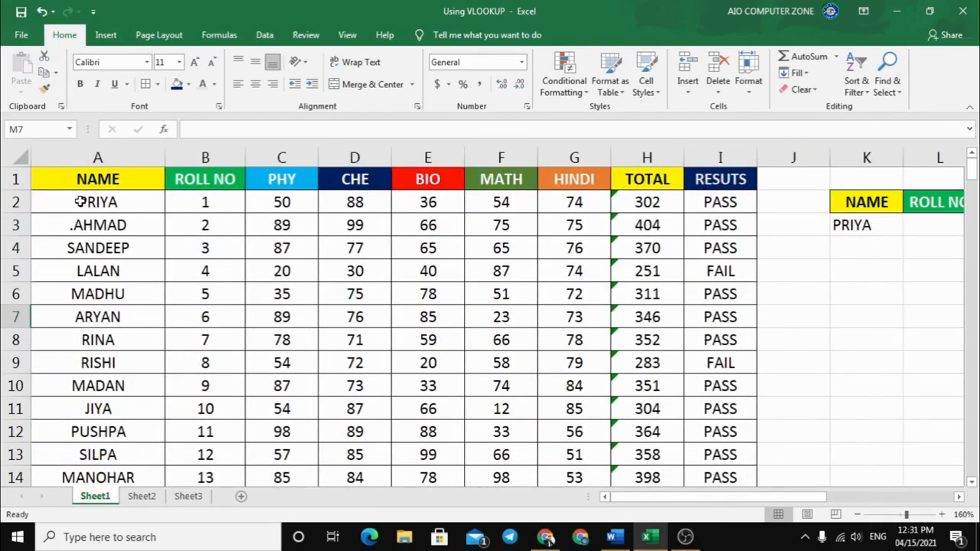
left_click(144, 497)
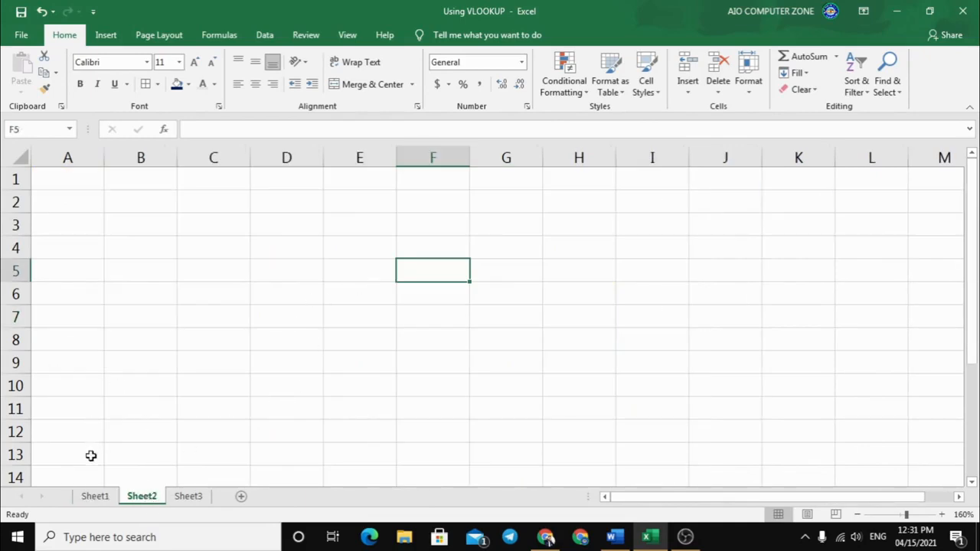
left_click(95, 498)
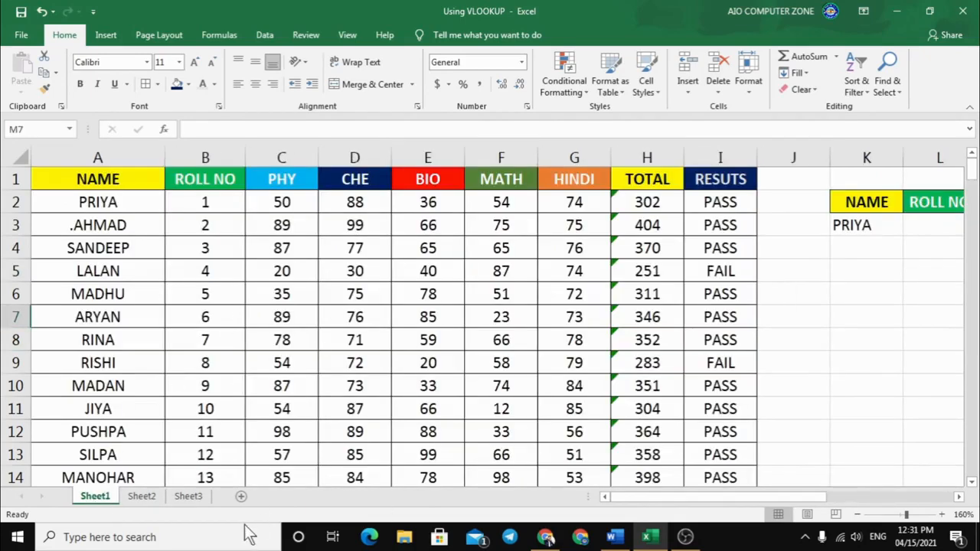
- Replace the lookup name in K3 on Sheet1 with the student name listed in A5
left_click(145, 497)
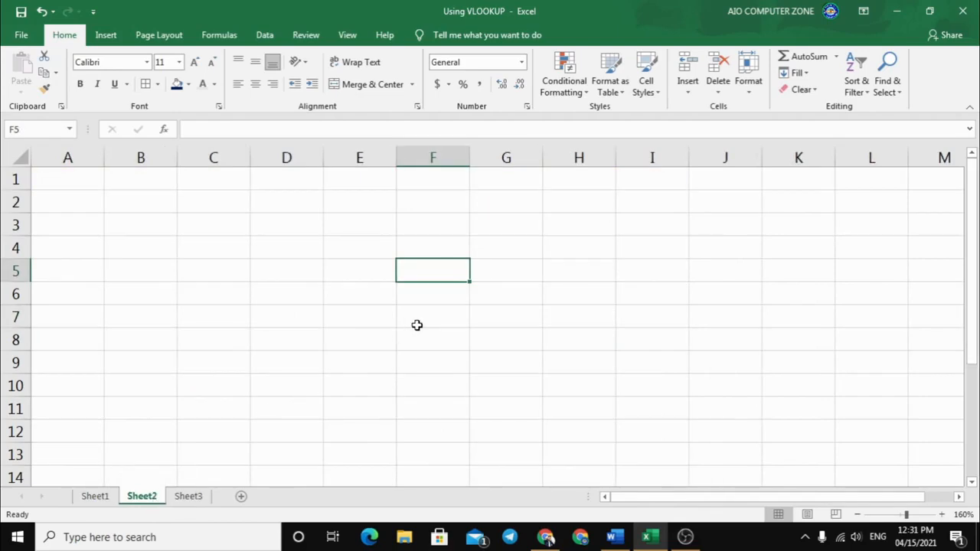
left_click(100, 498)
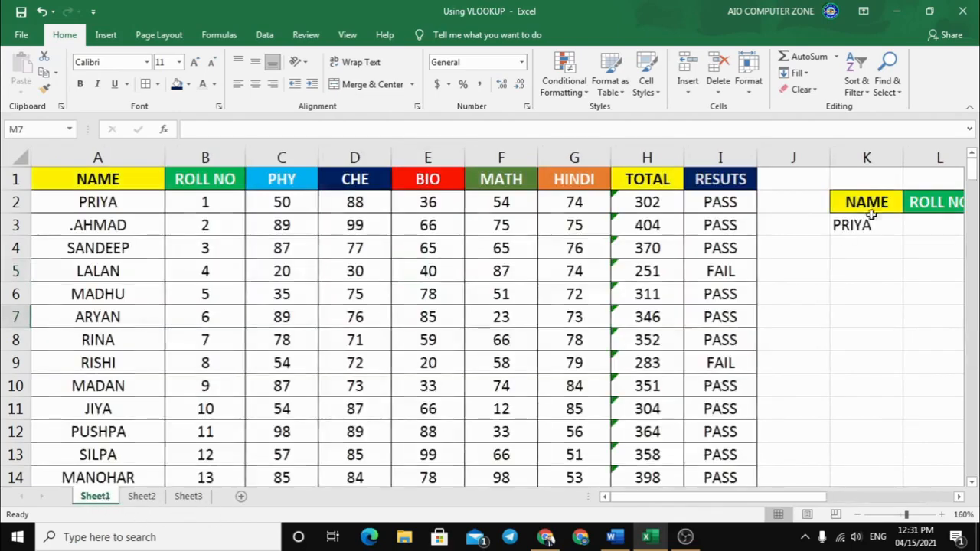
left_click_drag(787, 497, 859, 497)
left_click(523, 240)
left_click(519, 226)
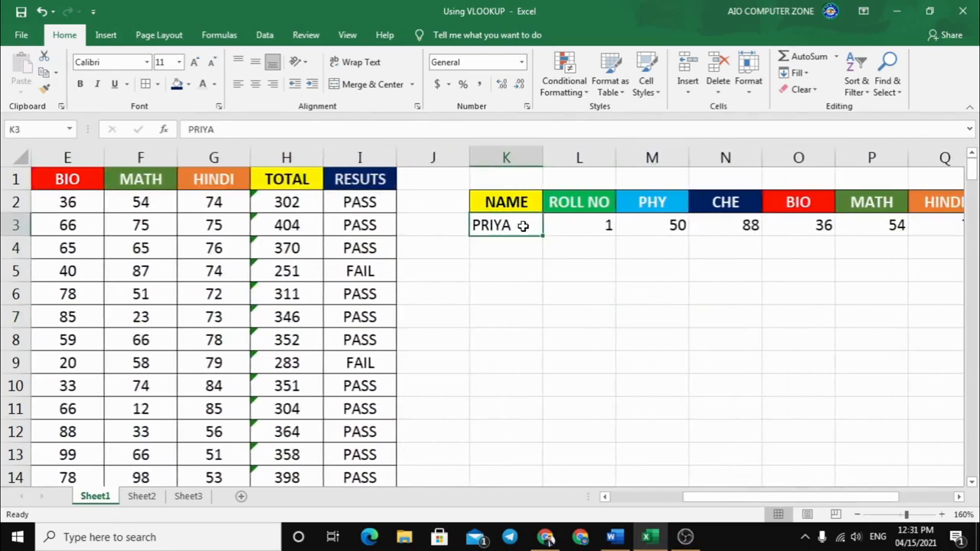
type("LALAN")
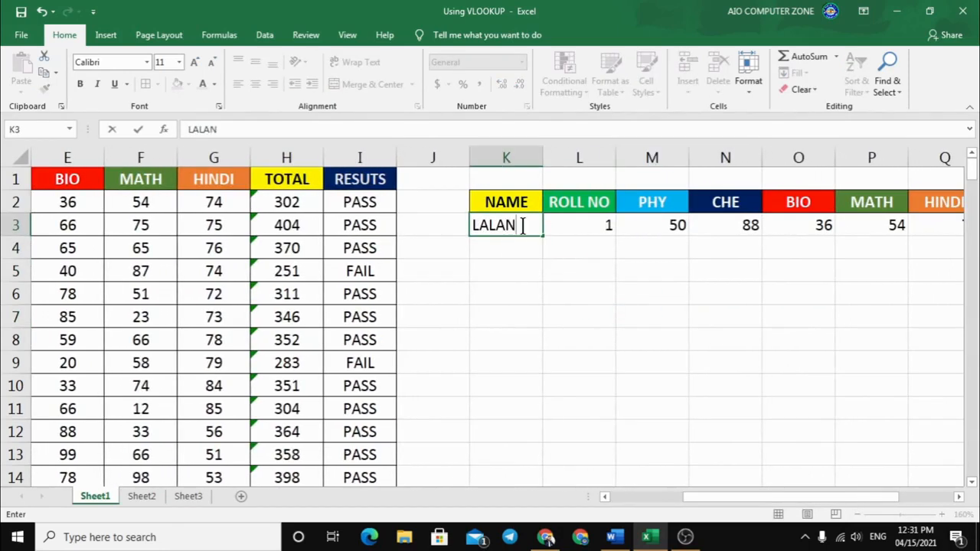
key("Return")
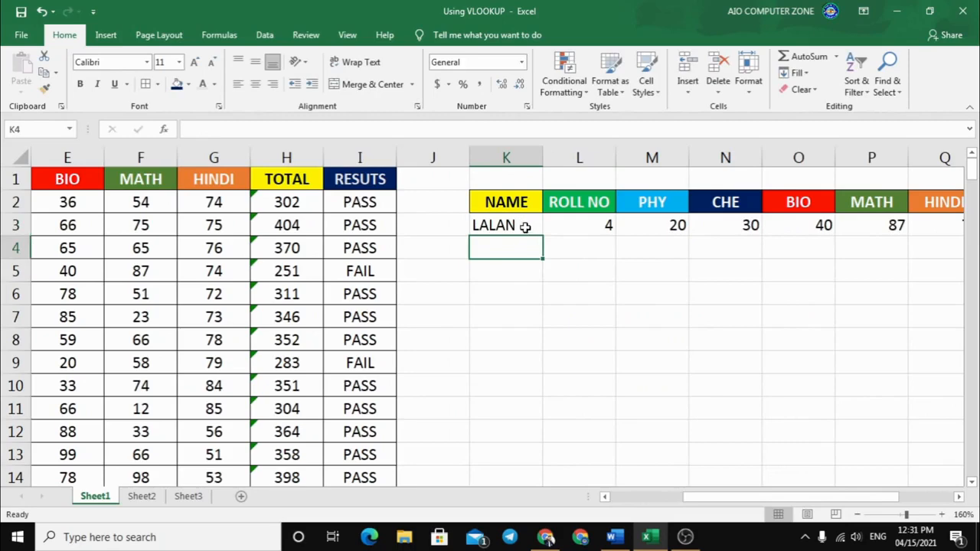
- Clear the lookup name from K3 to see how the VLOOKUP formulas respond to an empty name
left_click(521, 234)
key("Delete")
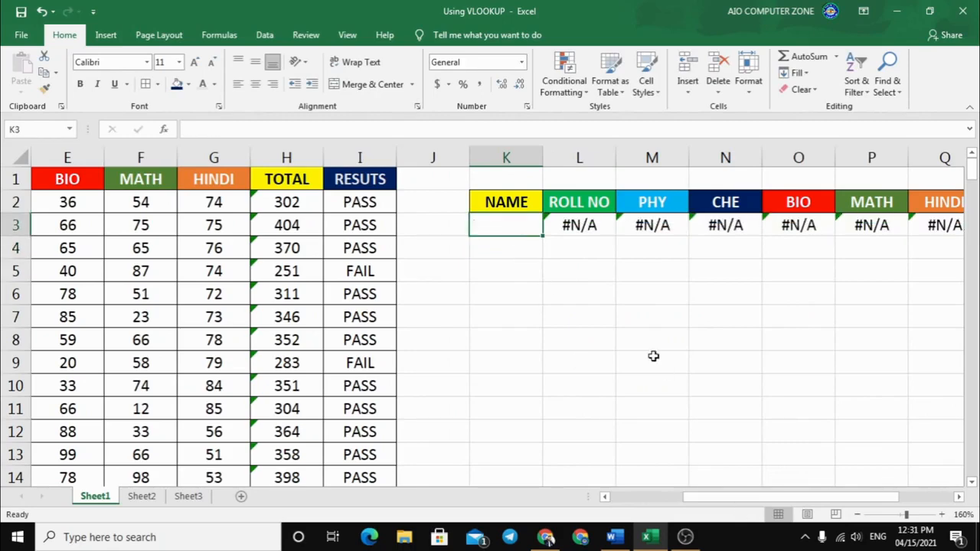
left_click(622, 330)
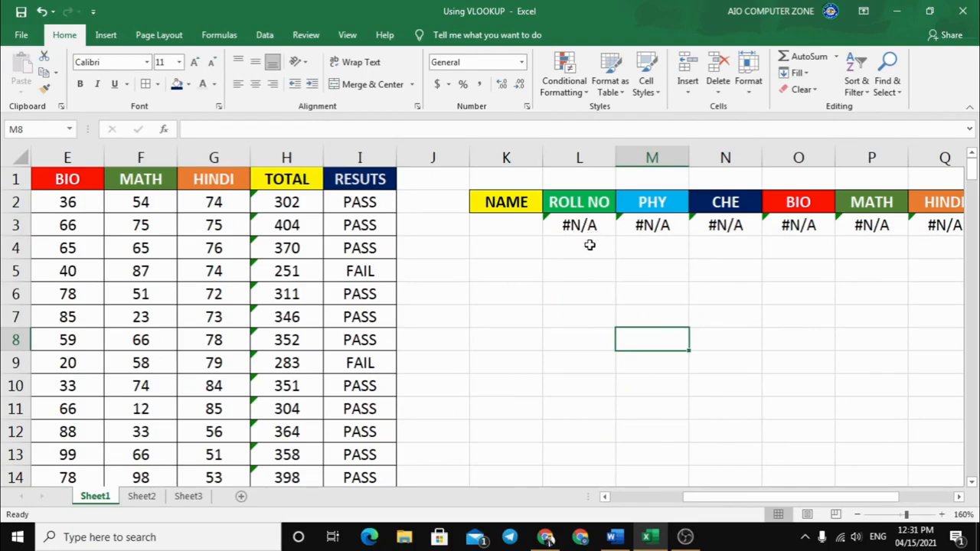
- Read the NA function's description through a trial formula =NA in L5, and discard the entry
left_click(580, 272)
type("=N")
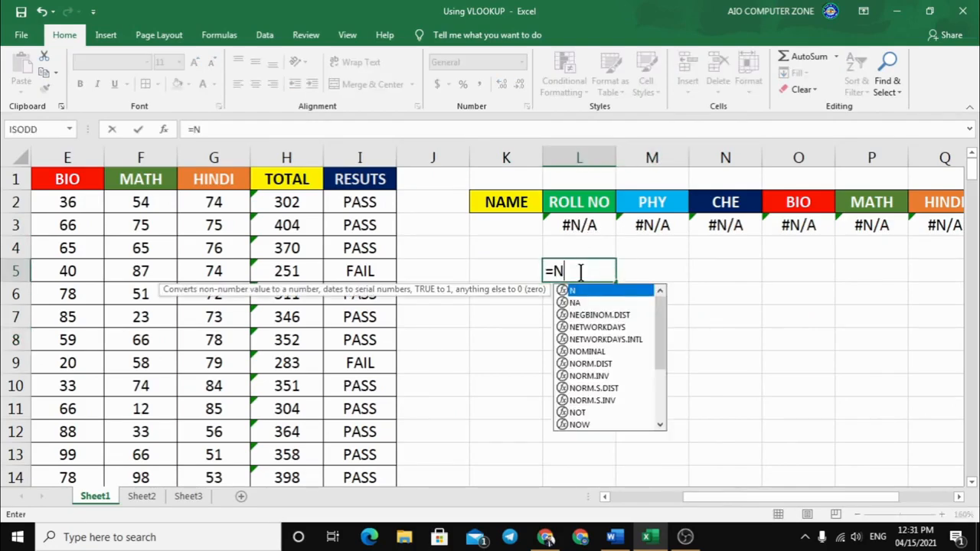
type("(")
key("BackSpace")
type("A")
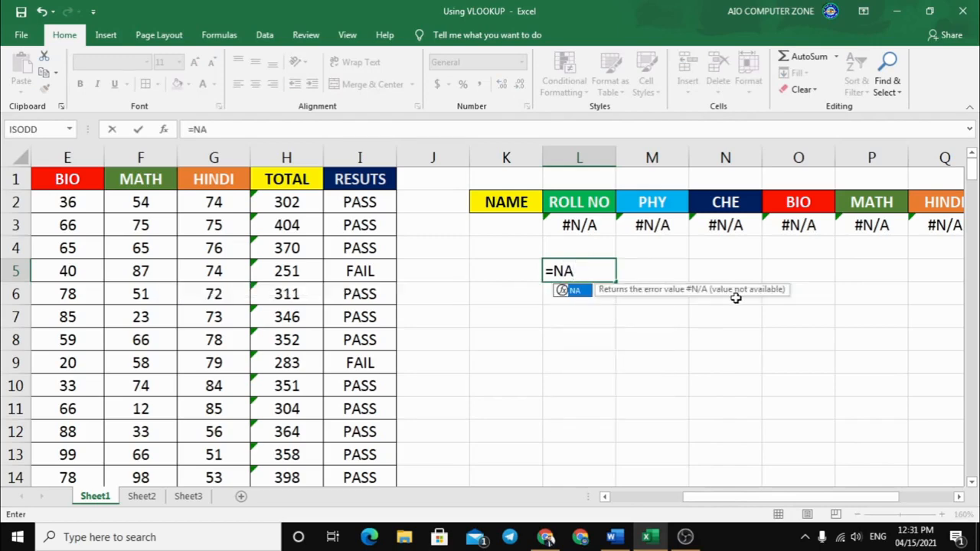
key("BackSpace")
key("BackSpace")
key("BackSpace")
left_click(748, 333)
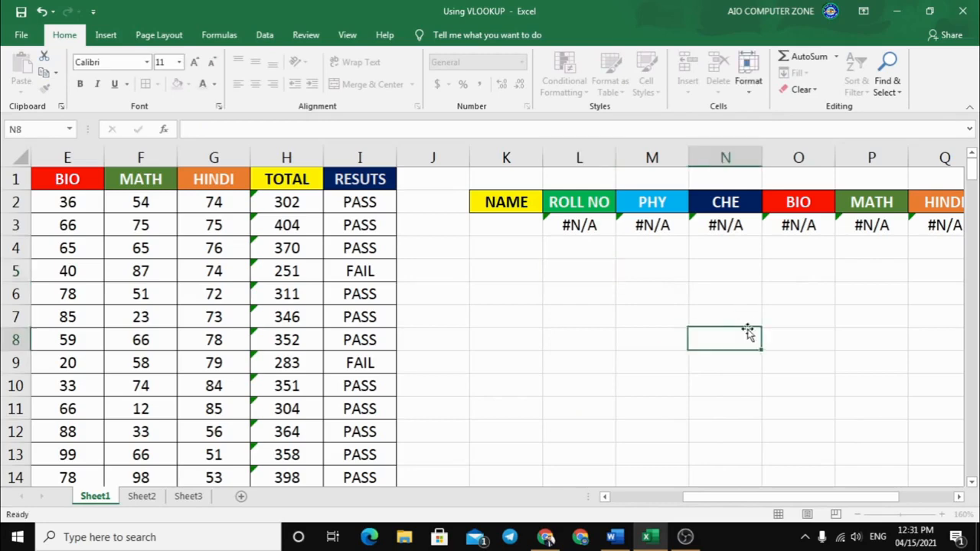
- Enter the student name listed in A8 as the lookup name in K3
left_click_drag(764, 493, 682, 496)
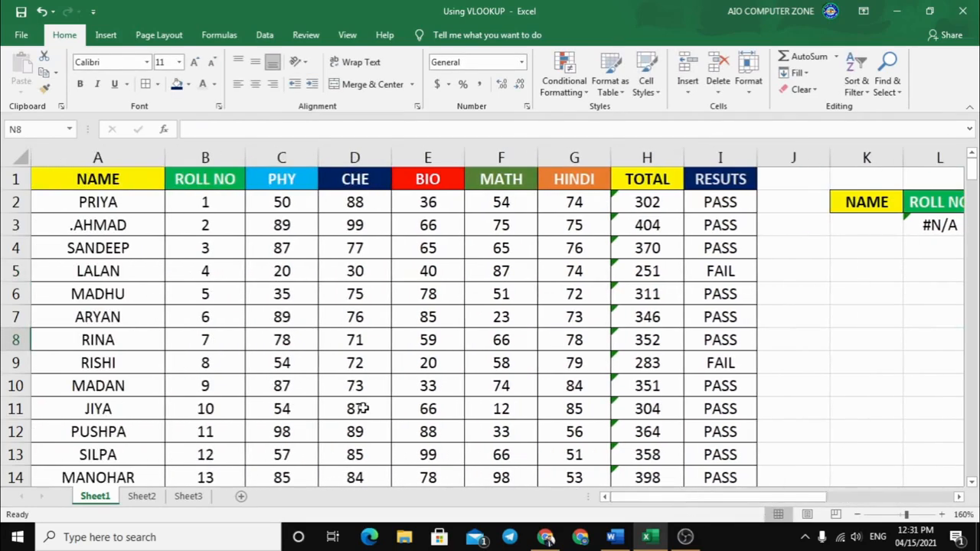
left_click(113, 339)
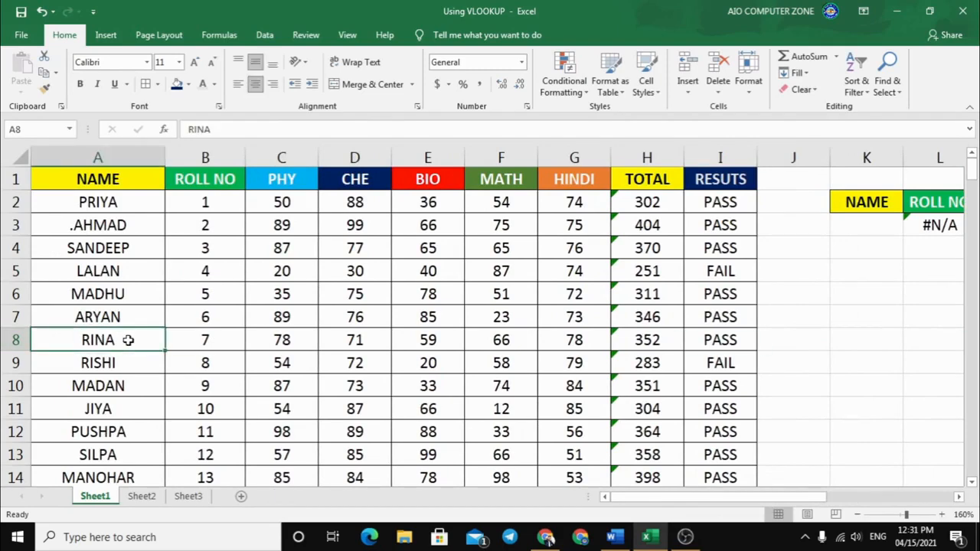
left_click(857, 227)
type("RINA")
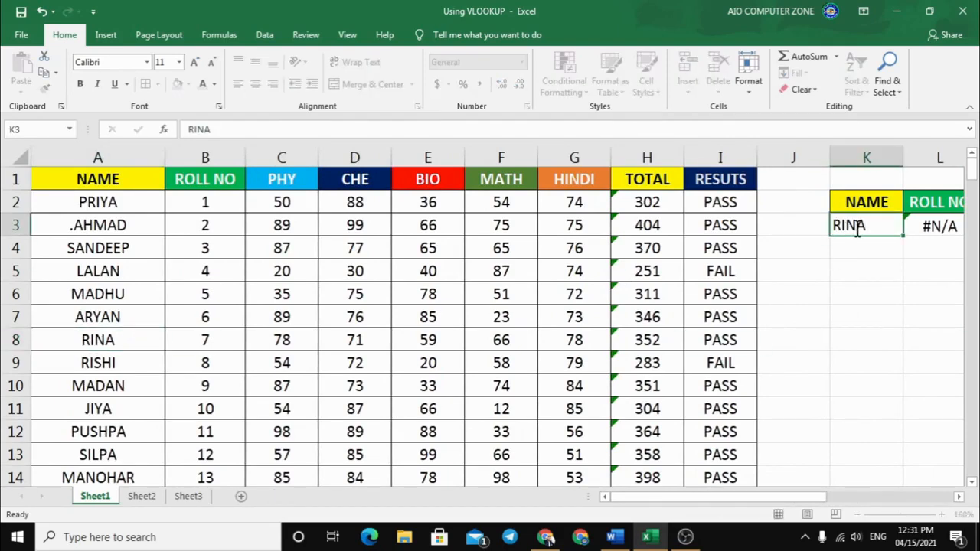
key("Return")
- Compare the student's source record in row 8 with the VLOOKUP results in L3:S3
left_click_drag(775, 495, 685, 496)
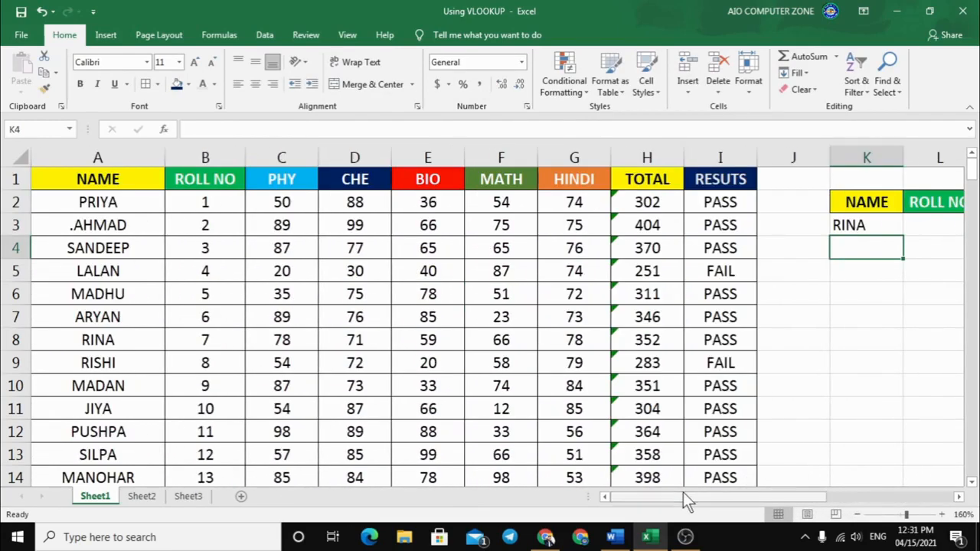
left_click(140, 344)
left_click(216, 343)
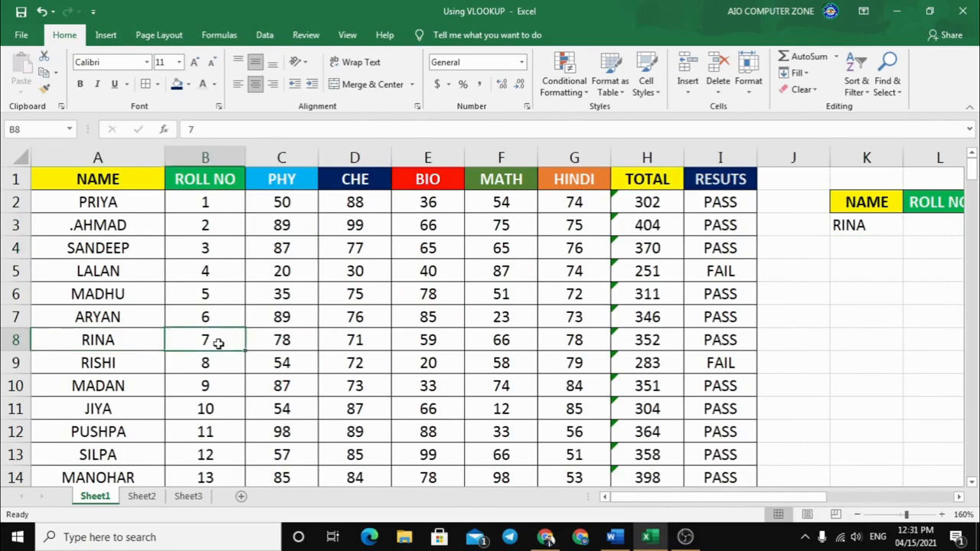
left_click(284, 339)
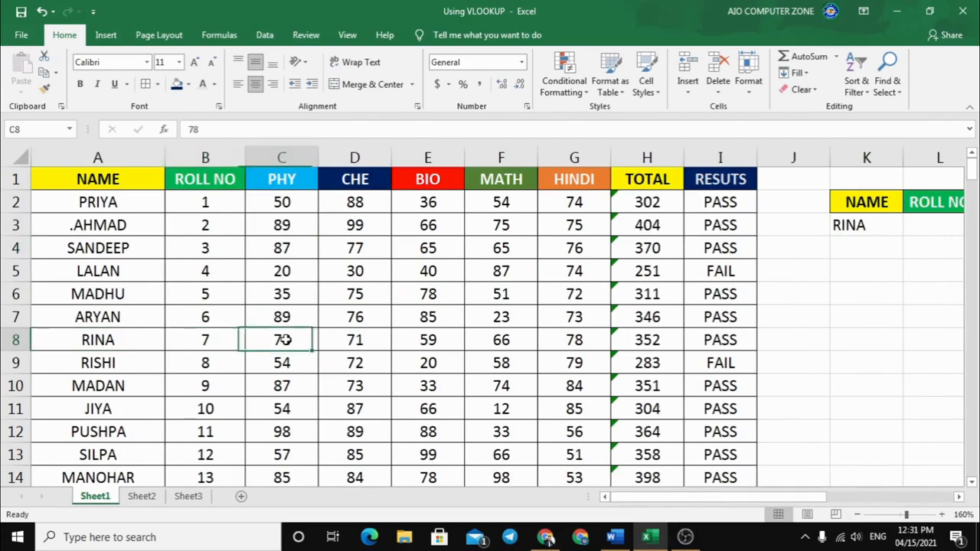
left_click(359, 341)
left_click_drag(694, 497, 832, 494)
left_click(392, 228)
left_click(509, 227)
left_click(559, 227)
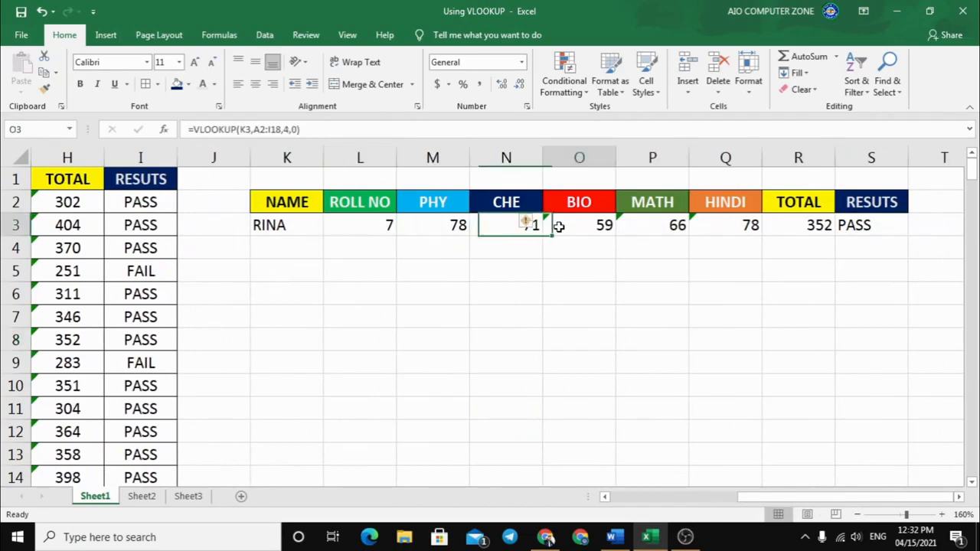
left_click(651, 226)
left_click(854, 224)
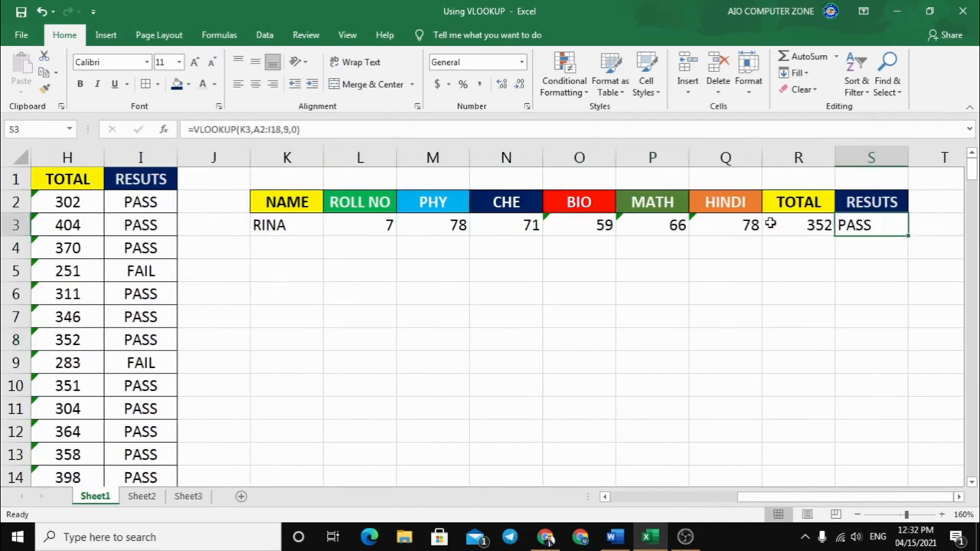
- Check the student record in row 17 and set the lookup name in K3 to the name in A17
left_click(295, 225)
left_click_drag(751, 496, 601, 494)
scroll(107, 427, "down", 3)
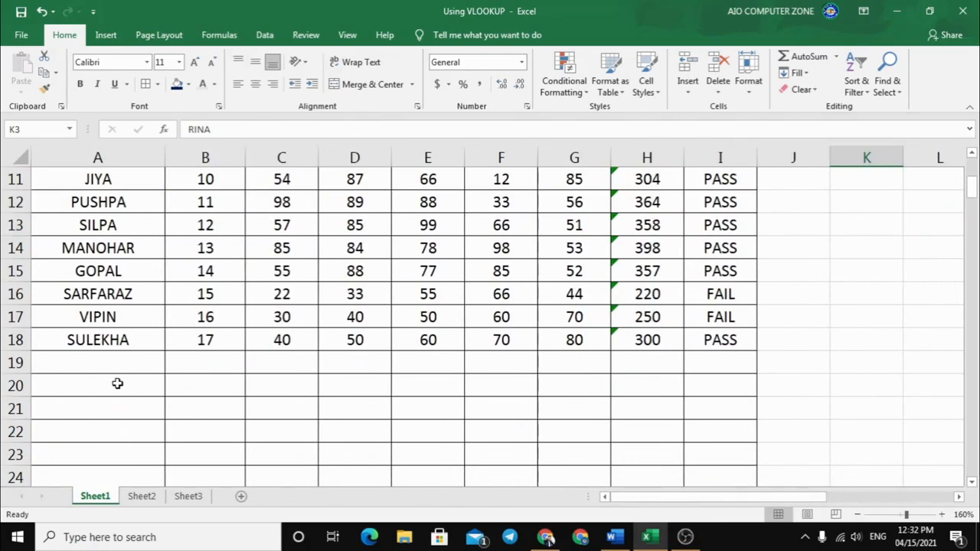
left_click(115, 317)
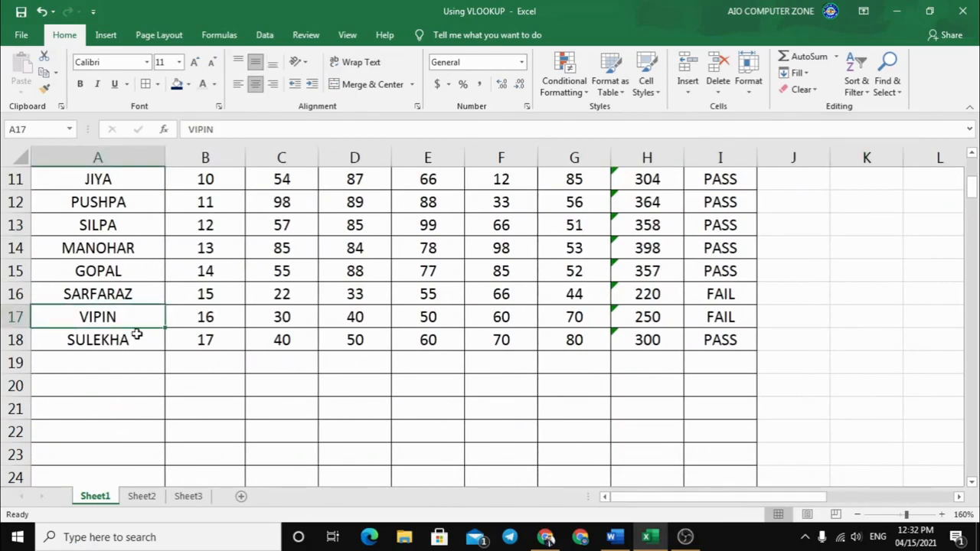
left_click(222, 318)
left_click(746, 318)
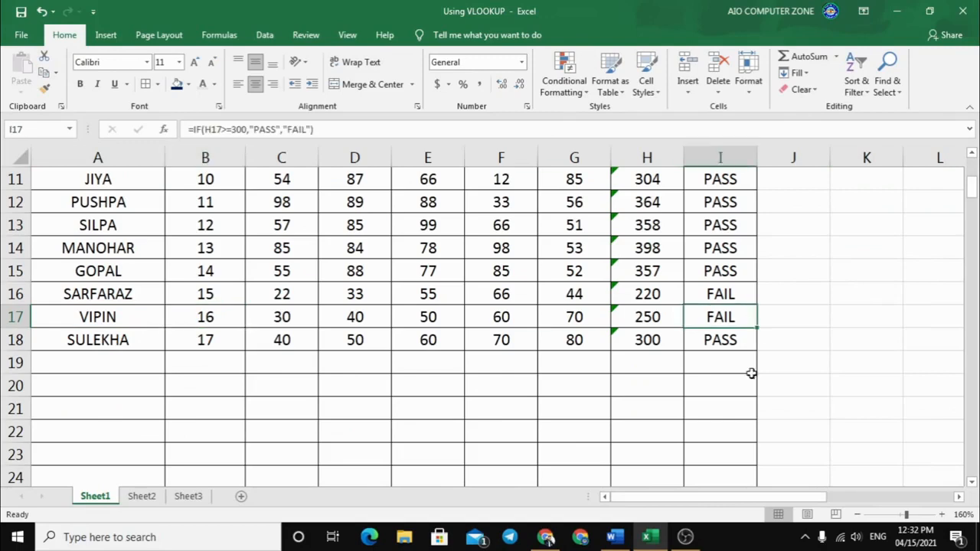
left_click_drag(676, 499, 785, 496)
scroll(766, 406, "up", 4)
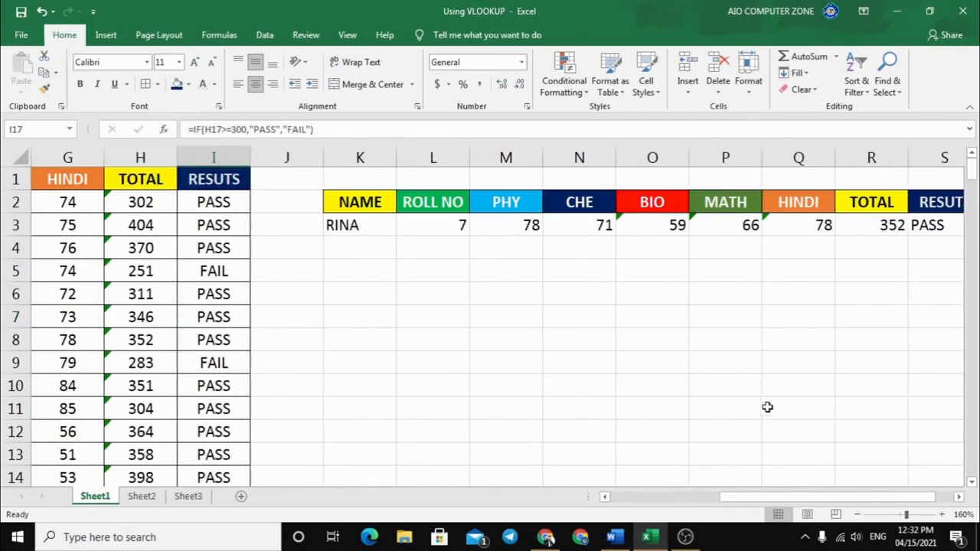
left_click(384, 227)
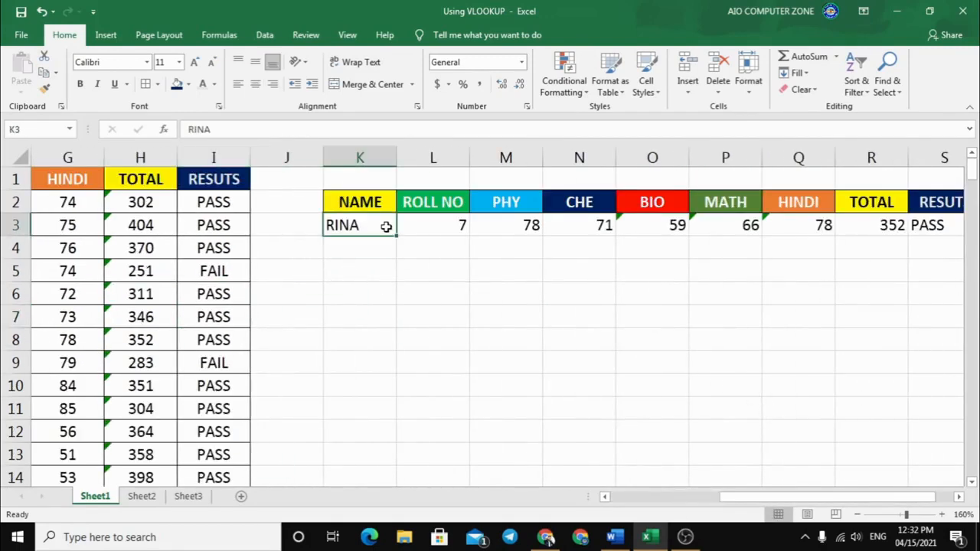
type("VIPIN")
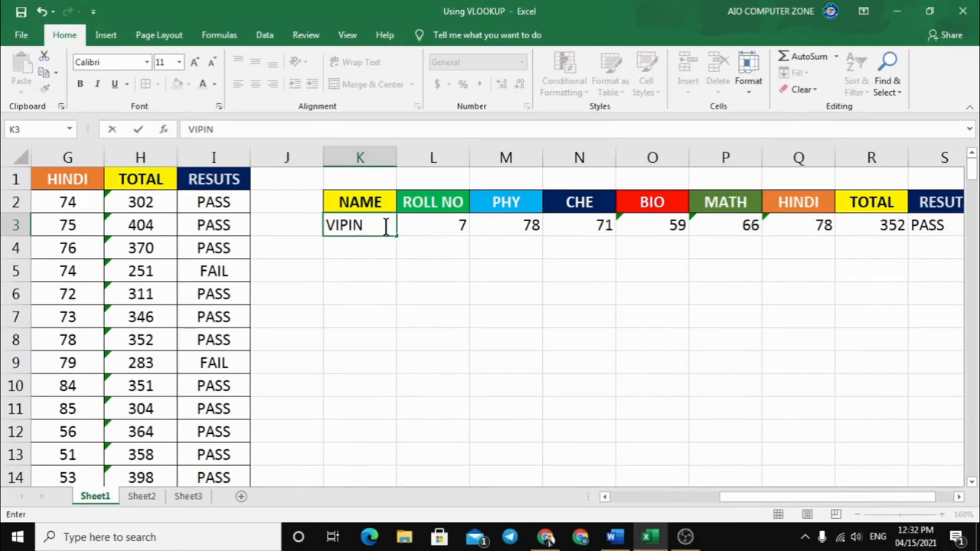
key("Return")
- Check the VLOOKUP results in L3 and M3 and the NAME, ROLL NO and PHY columns of the source table
left_click(460, 226)
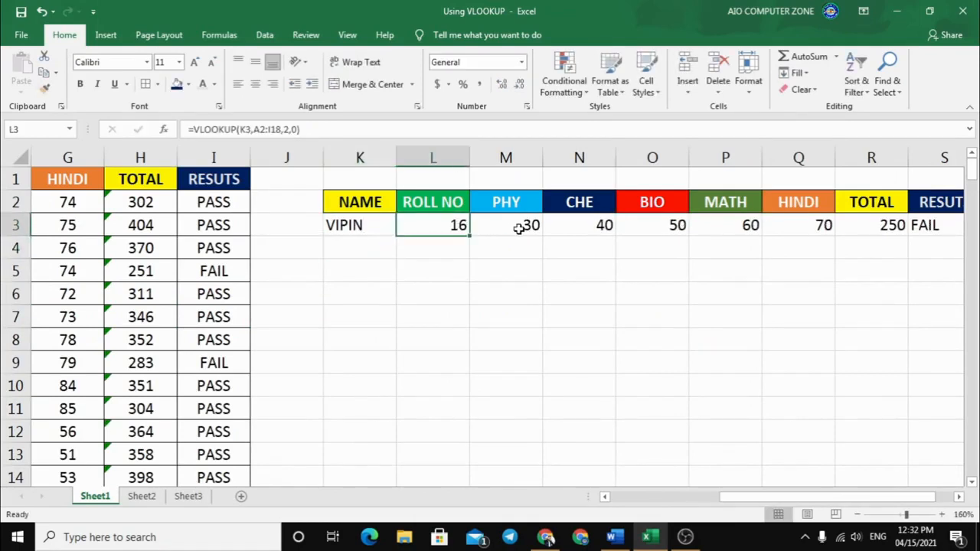
left_click(515, 227)
left_click_drag(729, 494, 631, 500)
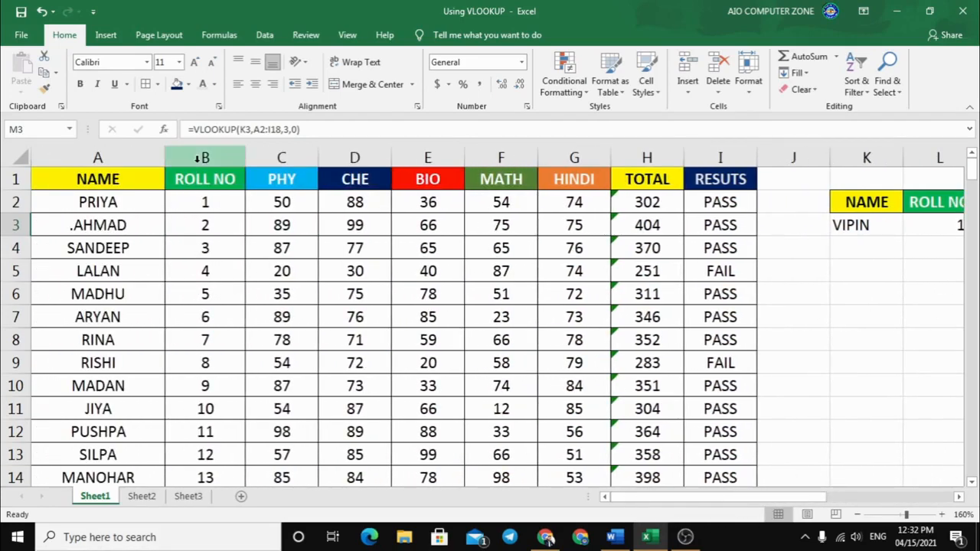
left_click(147, 179)
left_click(213, 177)
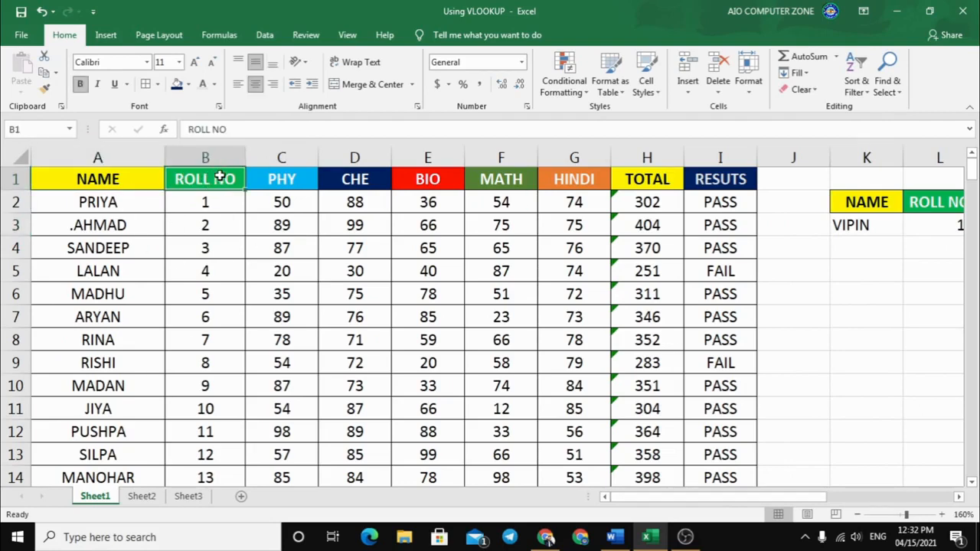
left_click(296, 156)
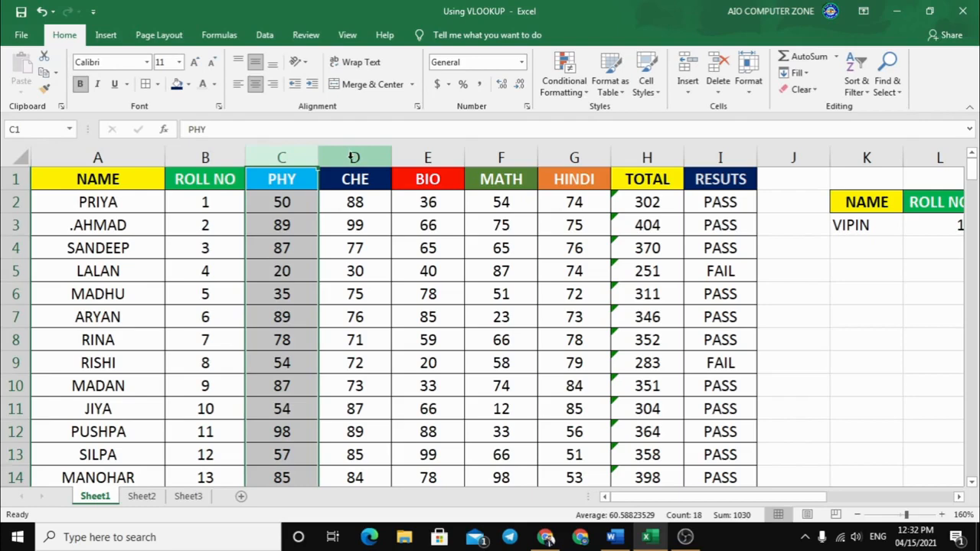
- Review the result formula in I2, the lookup headings from NAME to HINDI in row 2, and the formulas in L3 and M3
left_click_drag(693, 497, 829, 479)
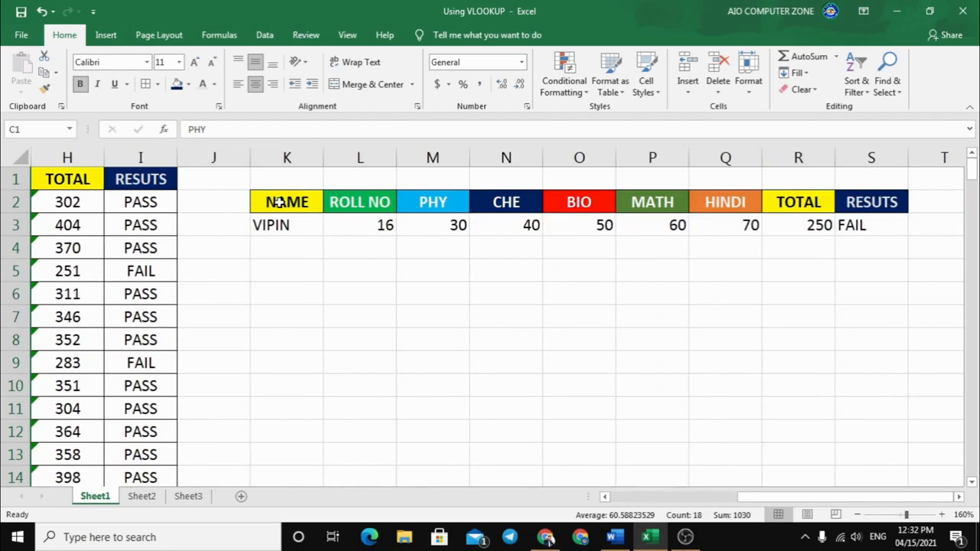
left_click(138, 196)
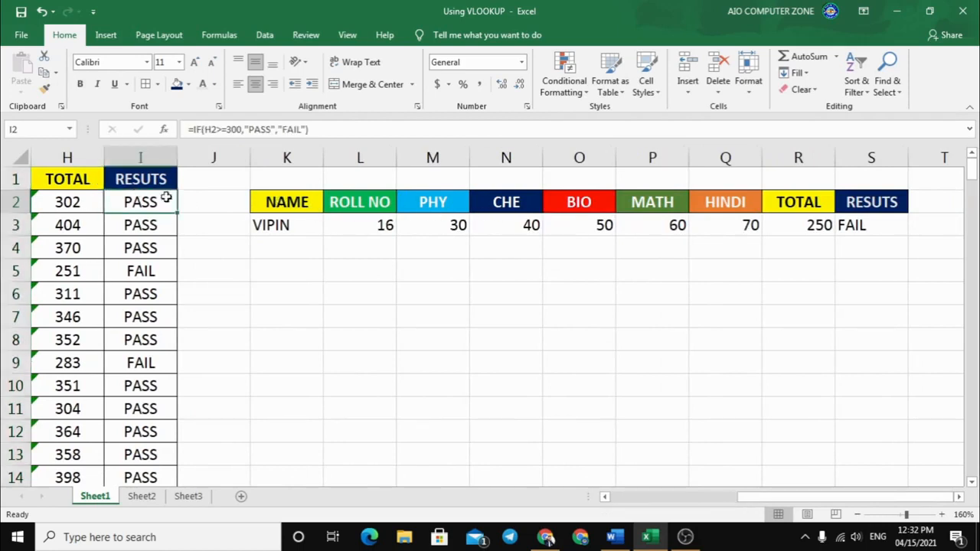
left_click(285, 204)
left_click(375, 203)
left_click(479, 203)
left_click(628, 200)
left_click(724, 203)
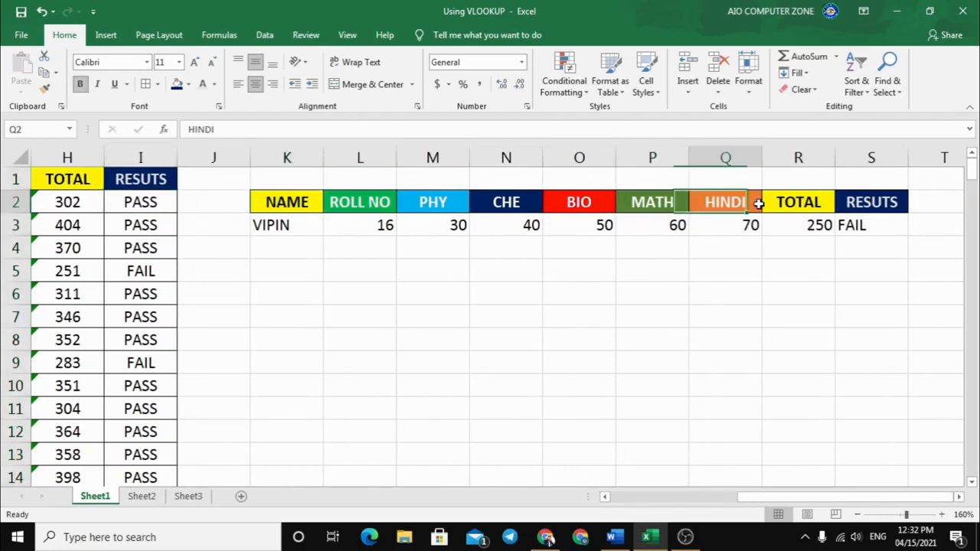
left_click(333, 224)
left_click(465, 227)
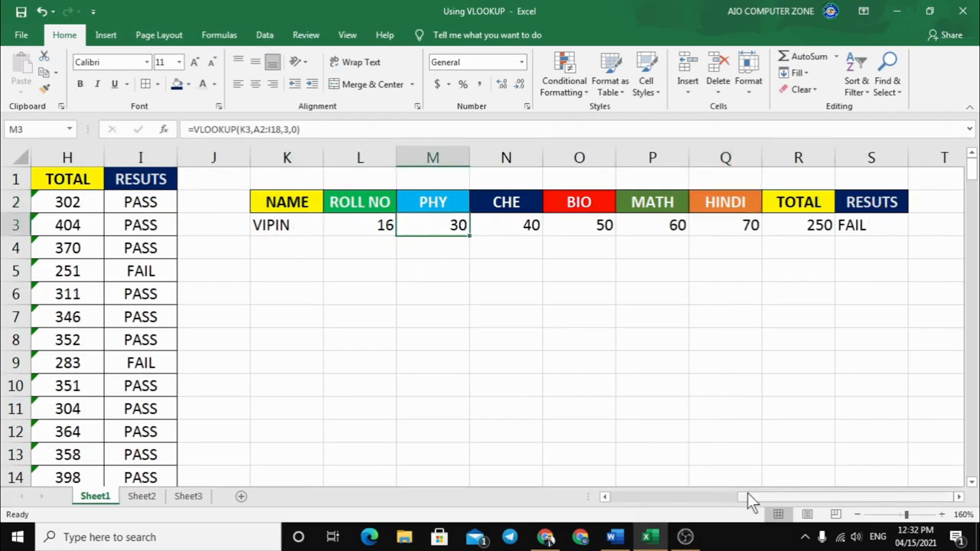
- Change the lookup name in K3 to the student name listed in A10
left_click_drag(747, 496, 624, 498)
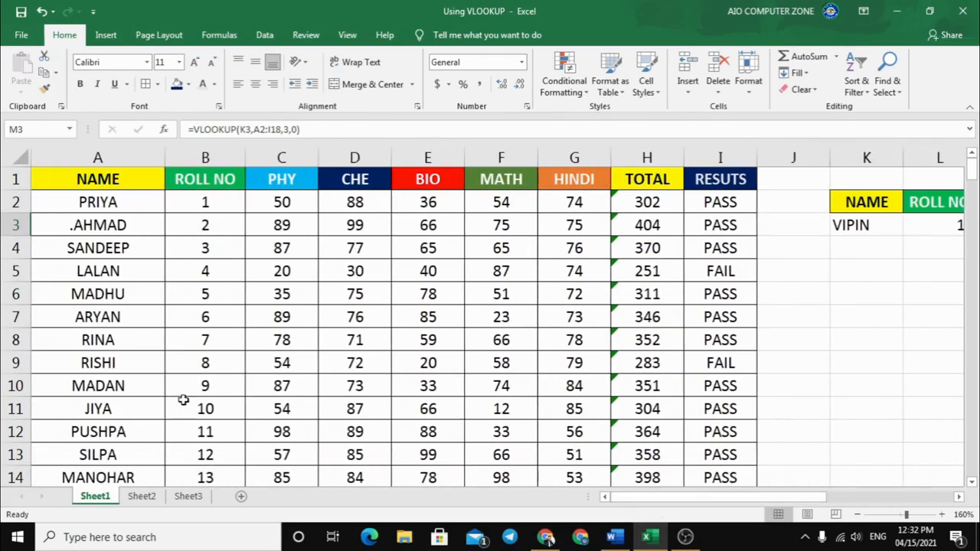
left_click(123, 385)
scroll(704, 383, "right", 4)
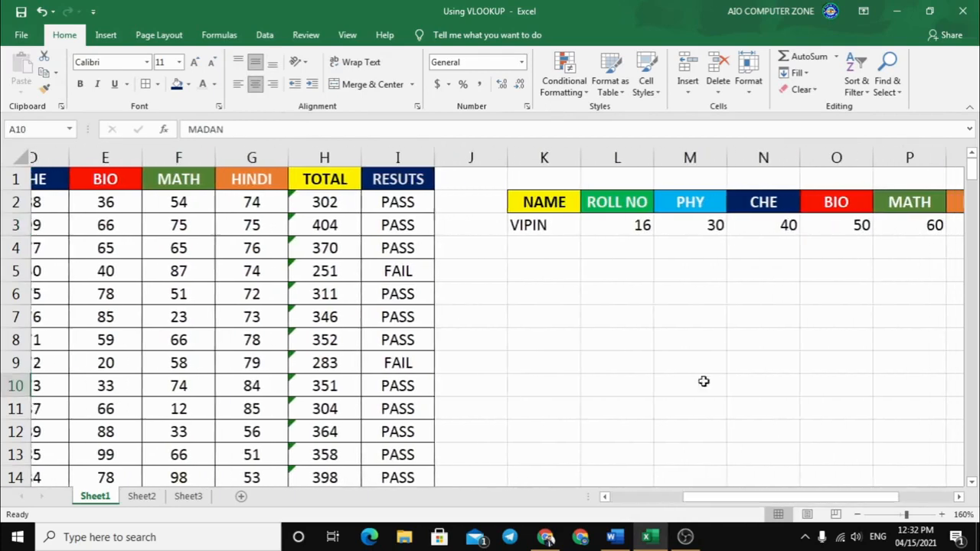
left_click(498, 227)
type("MADAN")
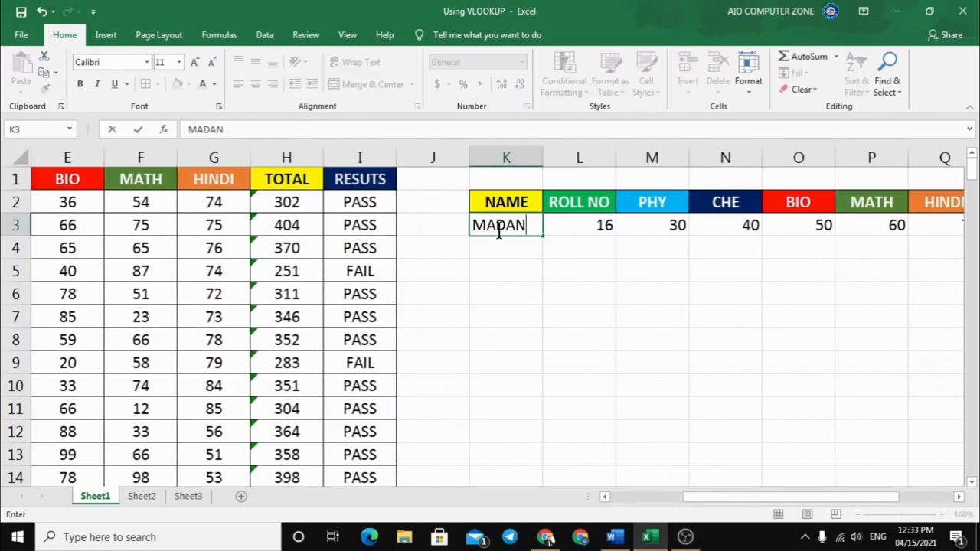
key("Return")
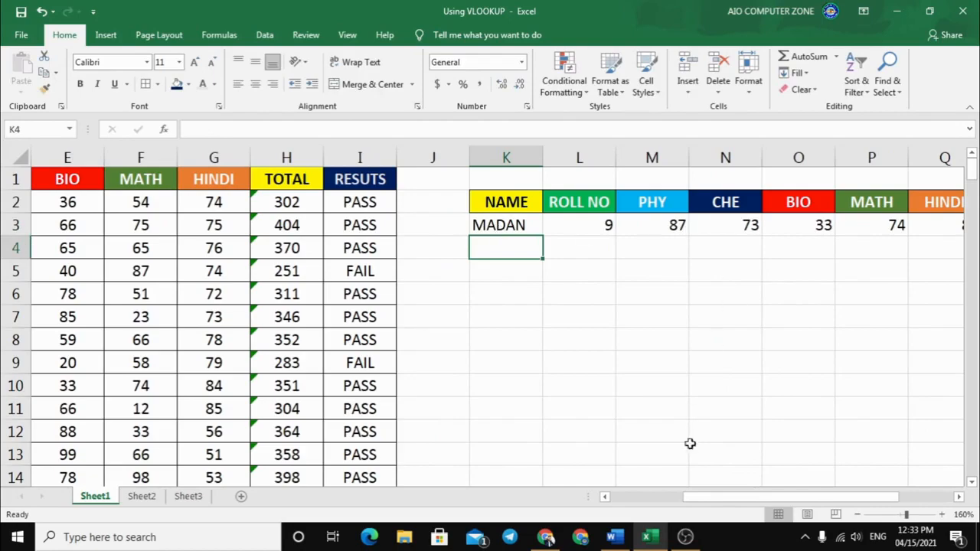